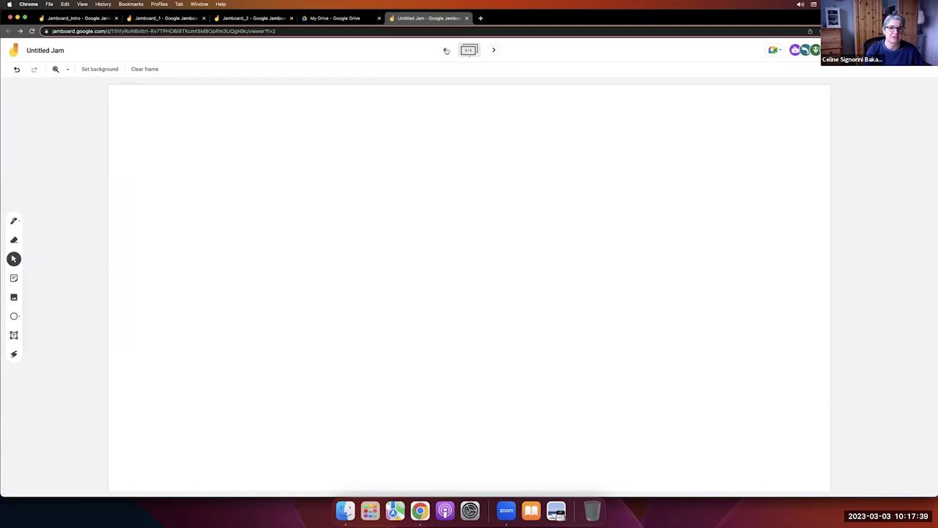
# Step: Return the untitled jam to its first frame and view the frame on giving a jamboard a title in Jamboard_1
pyautogui.click(445, 50)
pyautogui.click(445, 50)
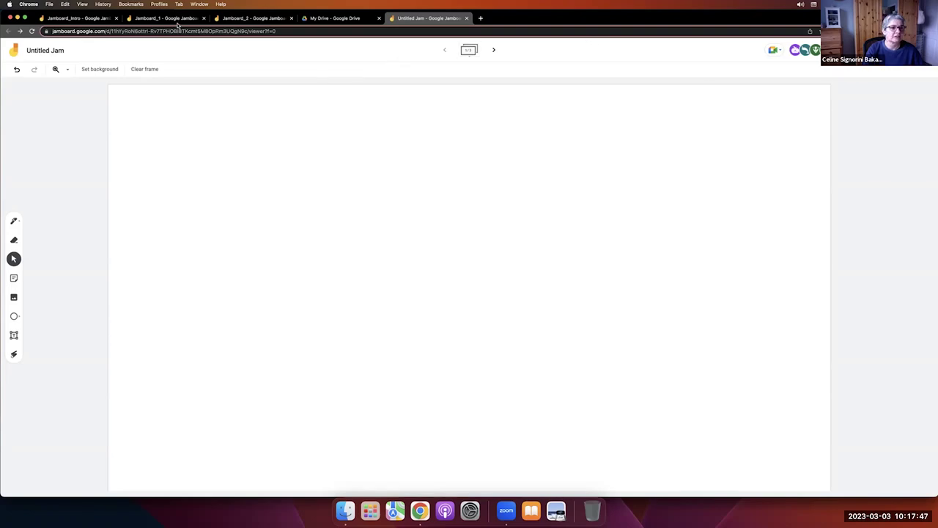
pyautogui.click(150, 19)
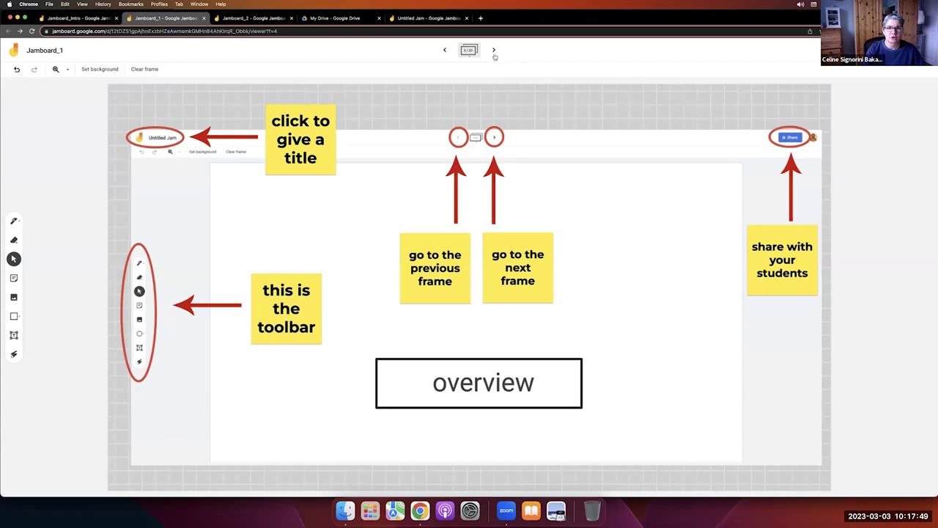
pyautogui.click(493, 51)
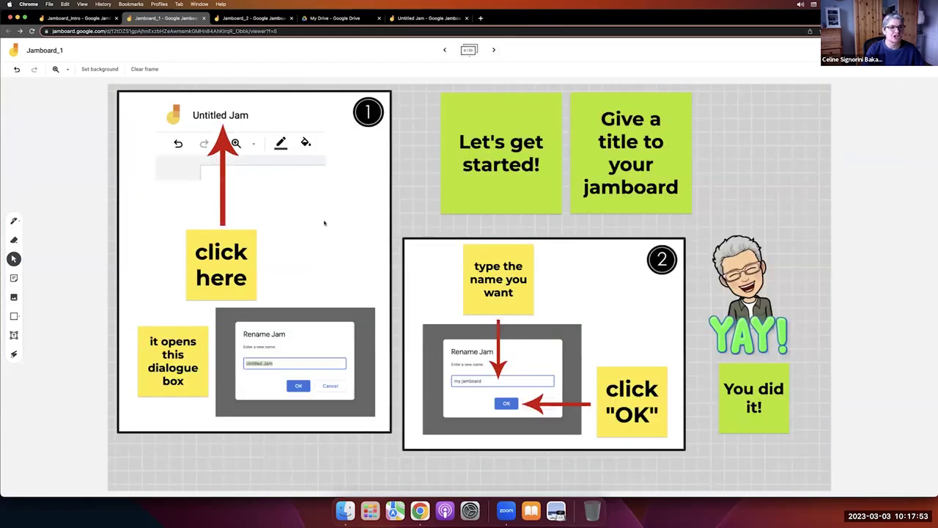
# Step: Rename the untitled jam as Template
pyautogui.click(405, 18)
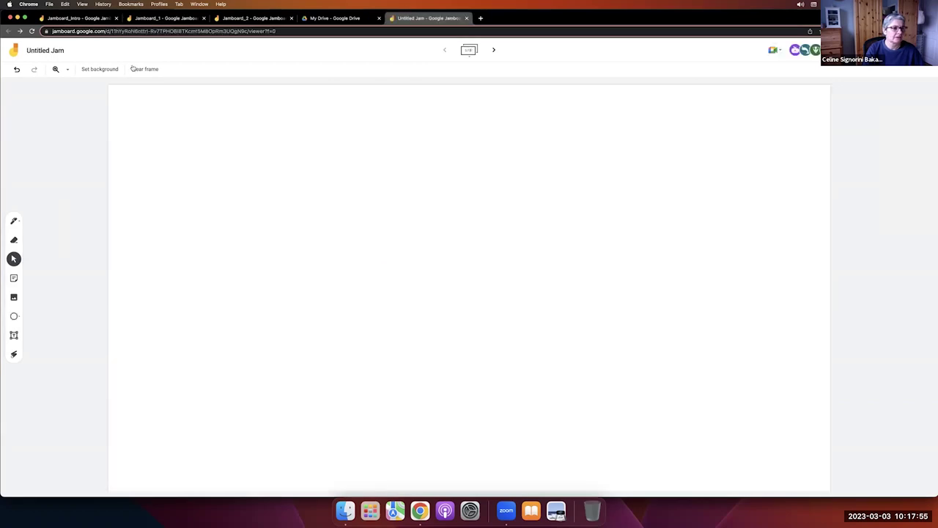
pyautogui.click(63, 53)
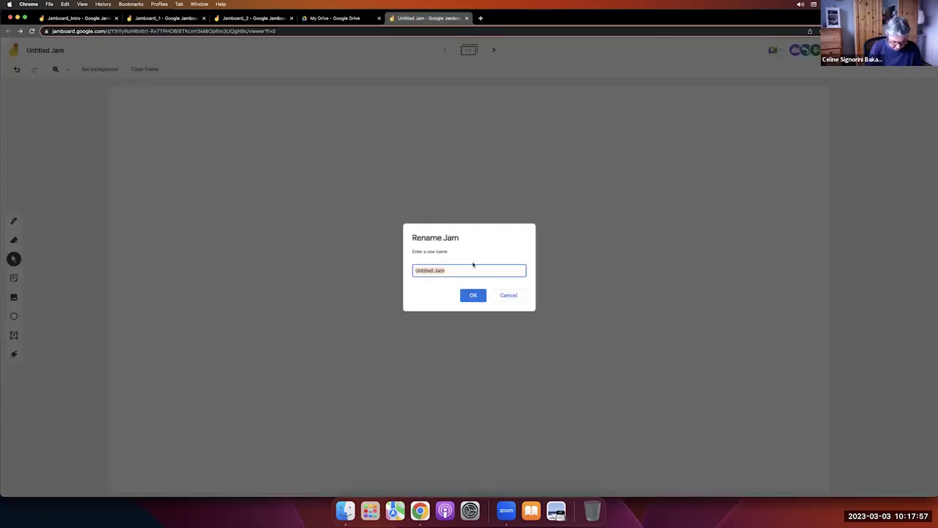
pyautogui.write('Te')
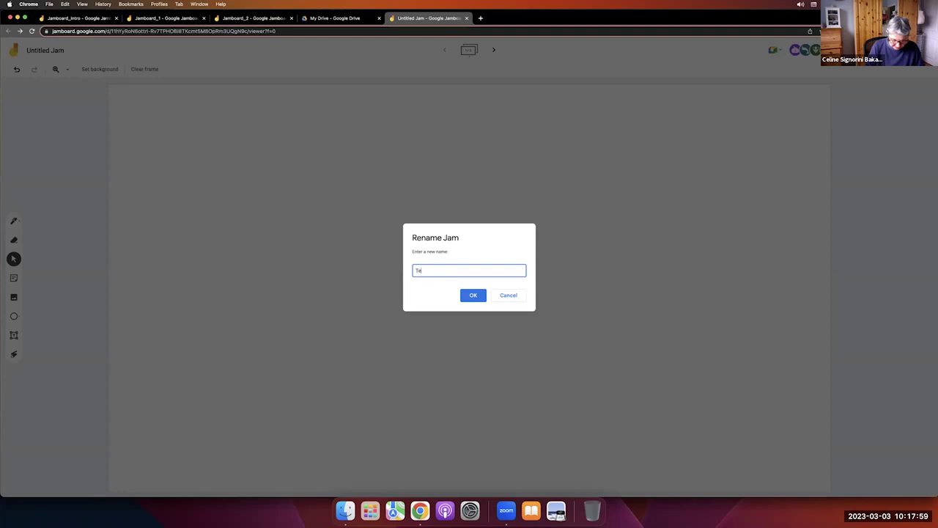
pyautogui.write('mplate')
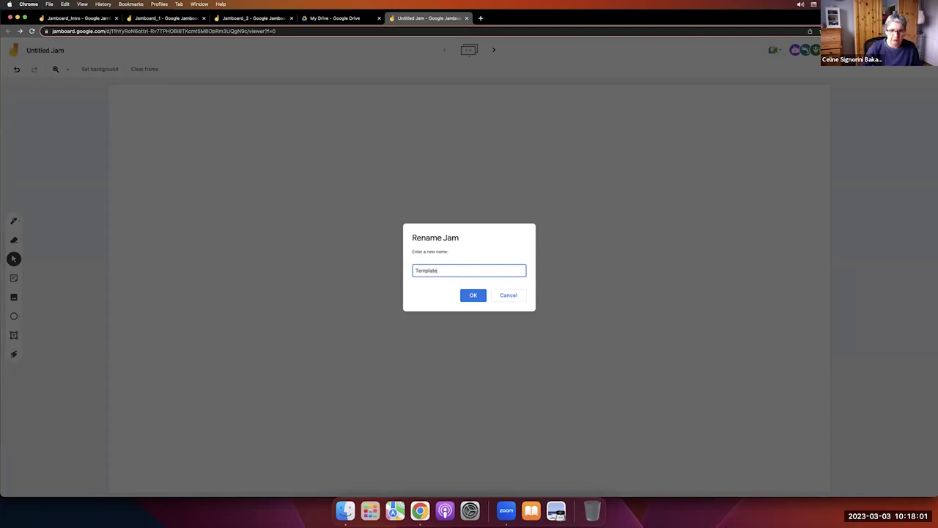
pyautogui.click(473, 295)
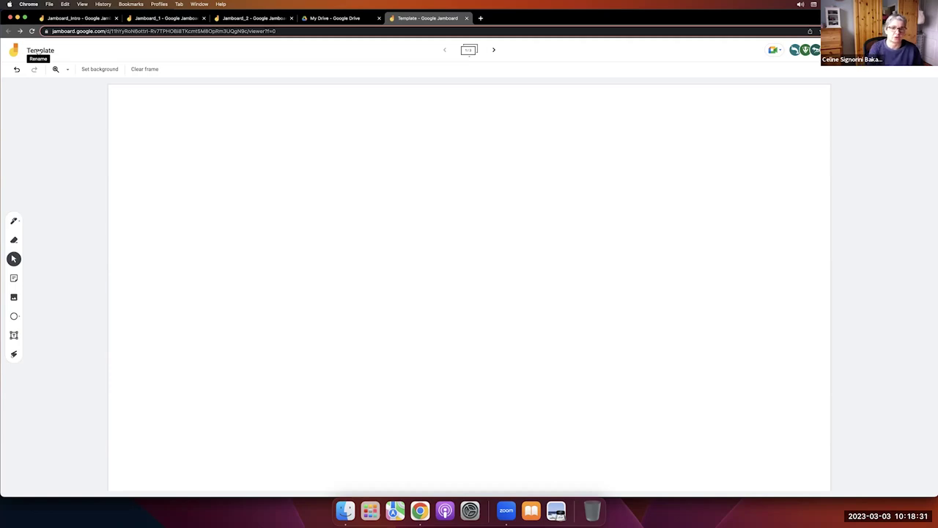
# Step: Add a yellow sticky note reading "Hello!" to the first frame of the Template jam
pyautogui.click(15, 280)
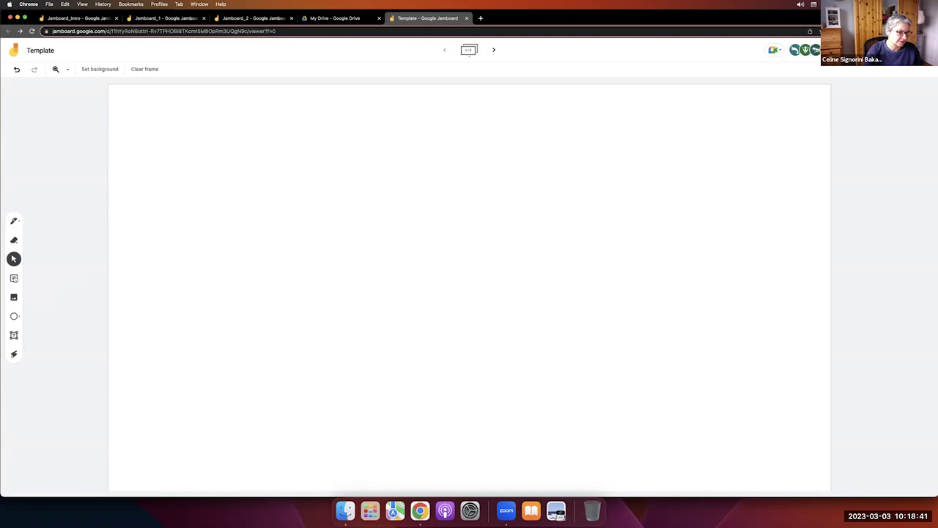
pyautogui.click(15, 280)
pyautogui.click(15, 279)
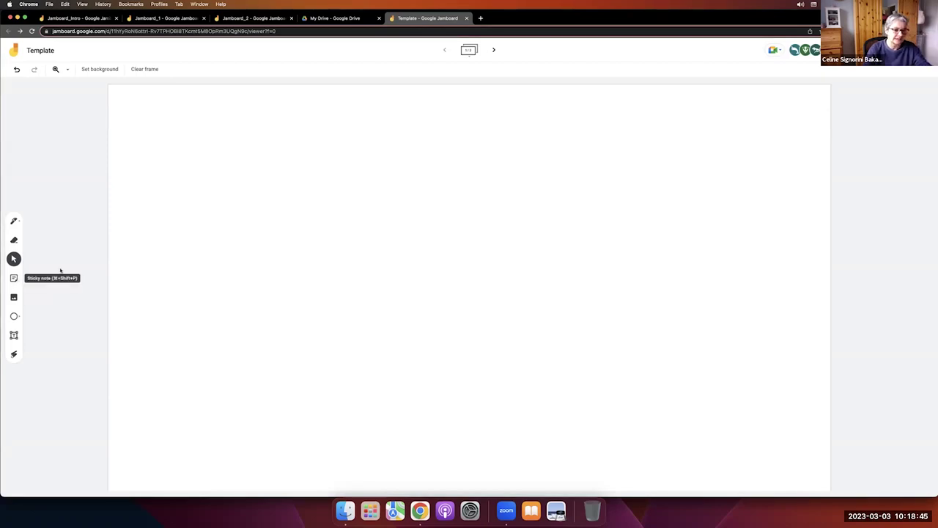
pyautogui.write('Hello!')
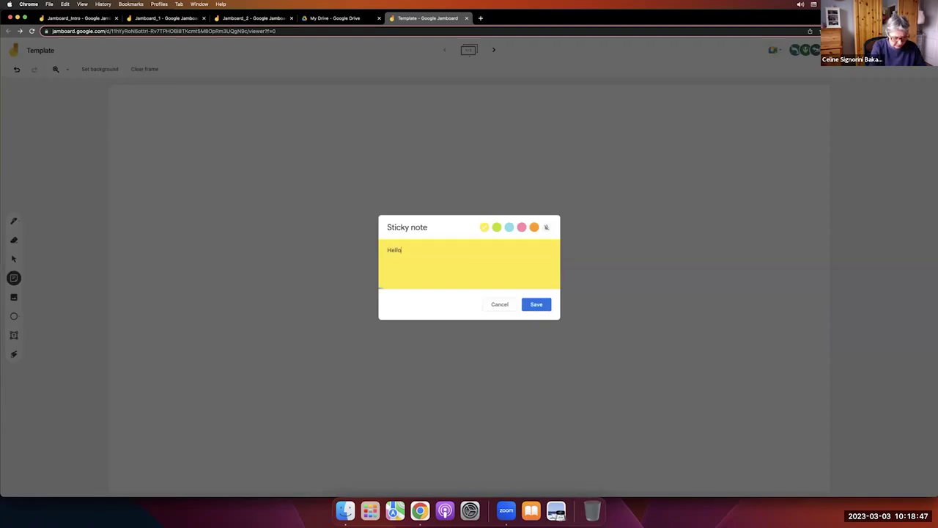
pyautogui.click(534, 303)
pyautogui.click(524, 302)
pyautogui.click(500, 303)
pyautogui.click(347, 125)
pyautogui.press('Delete')
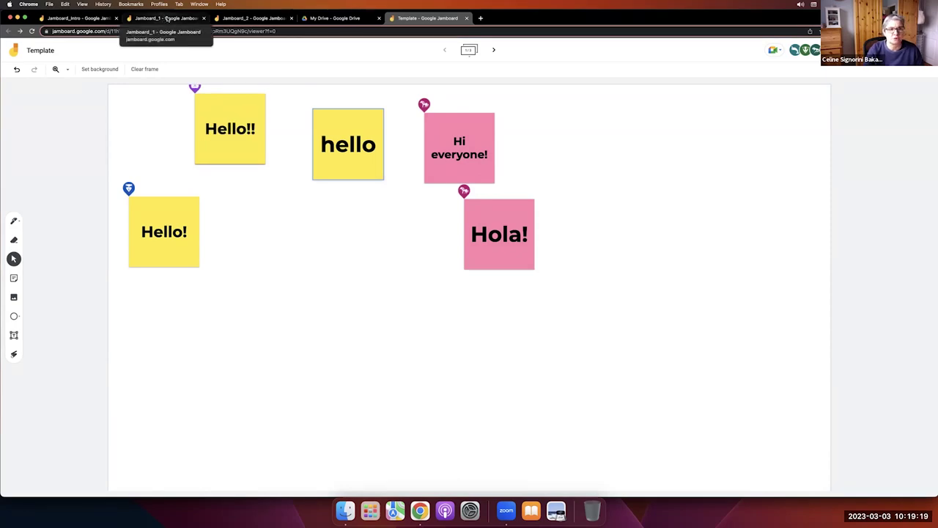
# Step: Review the title instructions in Jamboard_1 and look over the sticky notes on the Template board
pyautogui.click(168, 18)
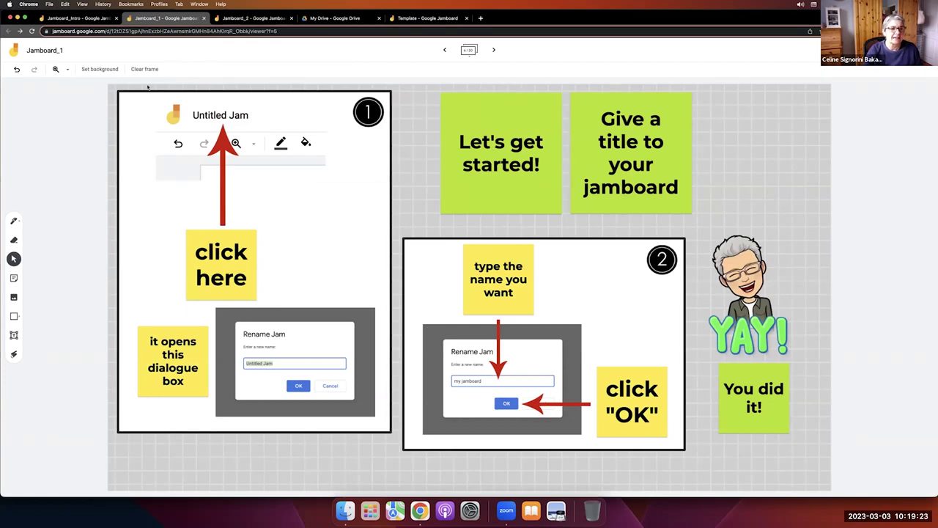
pyautogui.click(427, 18)
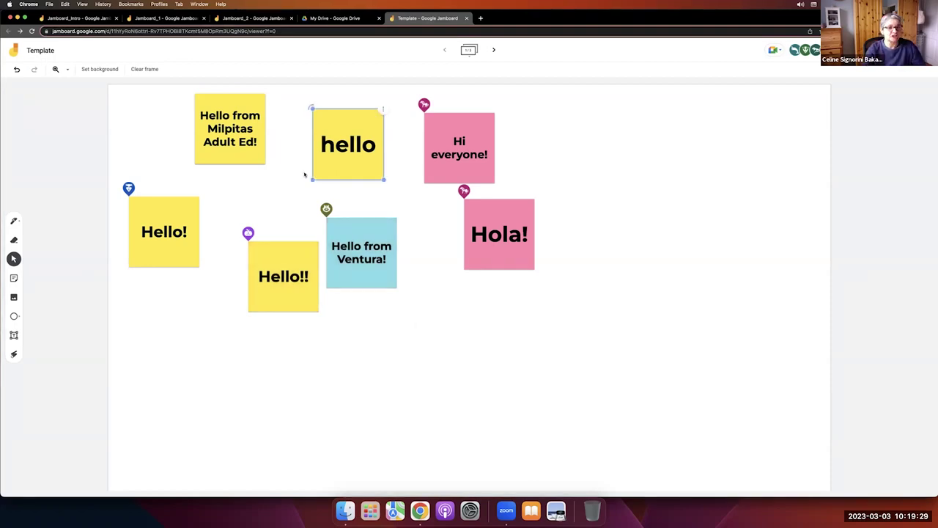
pyautogui.click(165, 19)
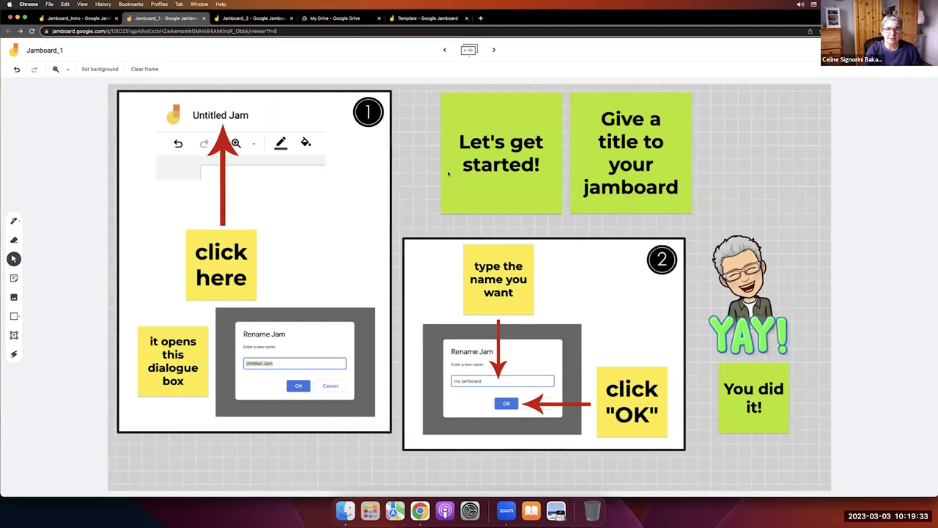
pyautogui.click(429, 19)
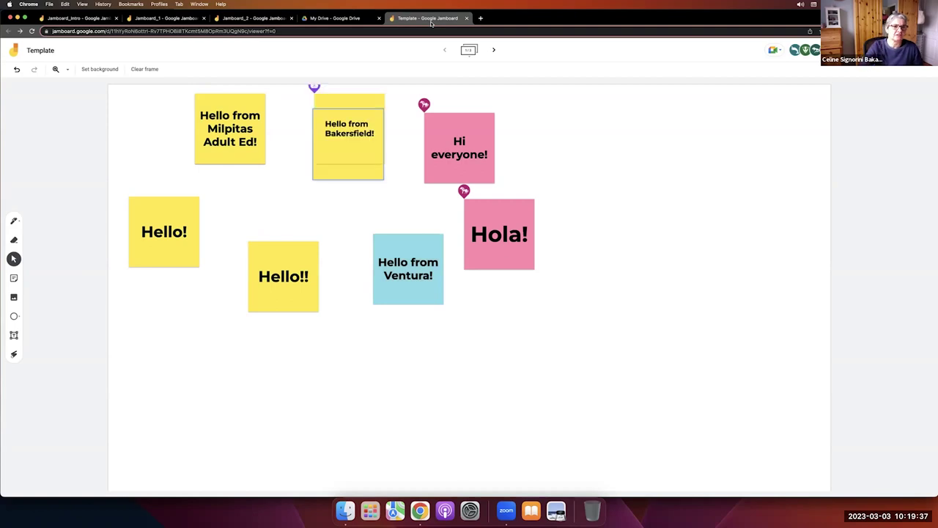
# Step: Create a new Google Jamboard file from My Drive in Google Drive
pyautogui.click(320, 19)
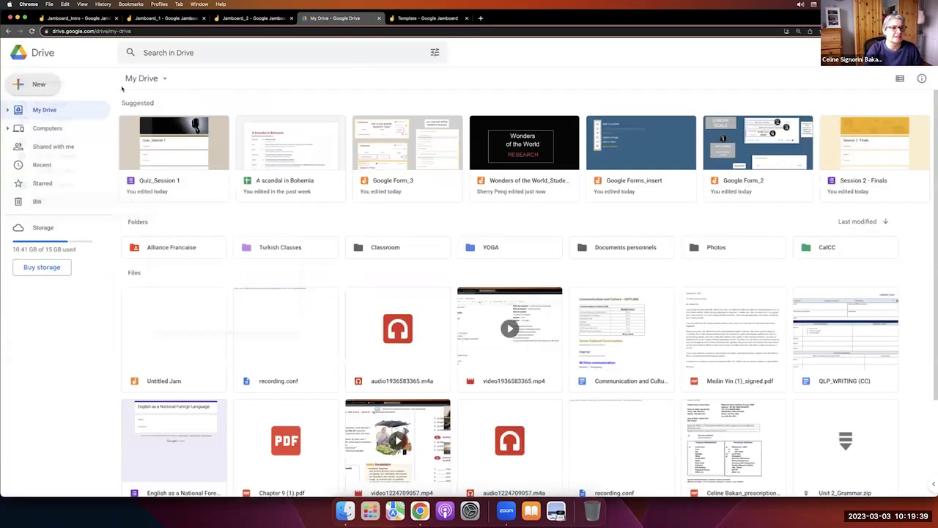
pyautogui.click(39, 83)
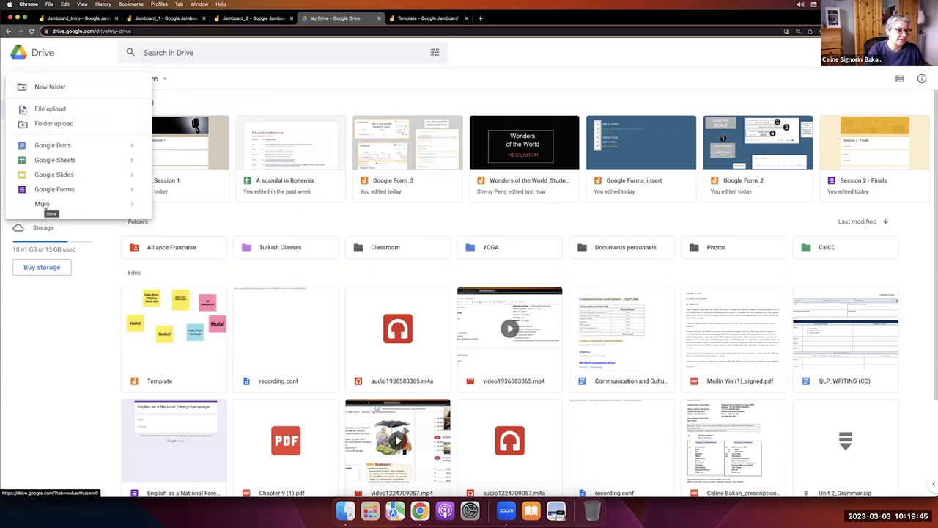
pyautogui.moveTo(130, 203)
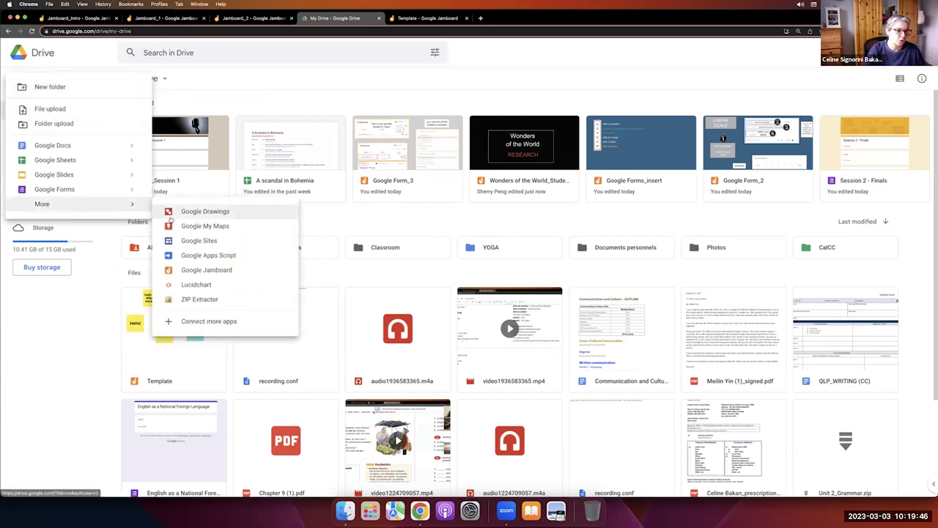
pyautogui.click(247, 272)
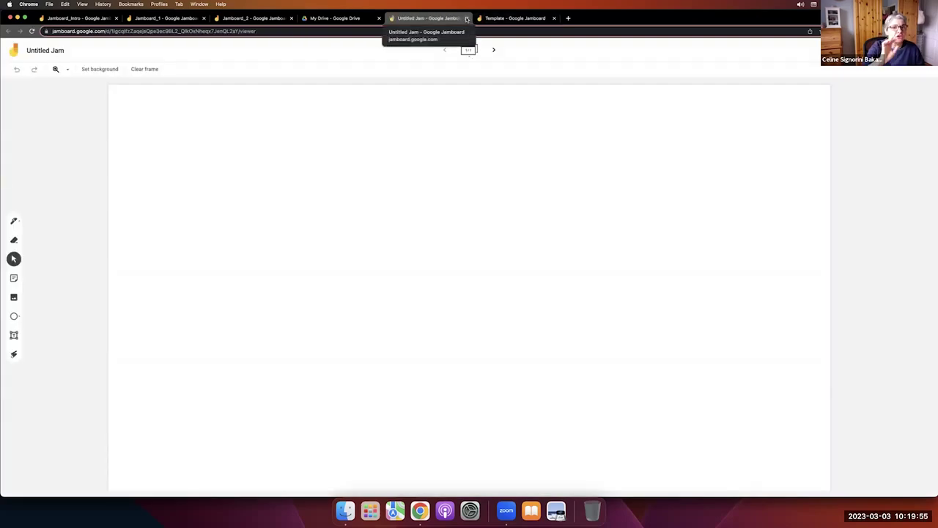
# Step: Compare the Template board with the new untitled jam and view the Jamboard_1 frame on the top left-hand corner tools
pyautogui.click(513, 18)
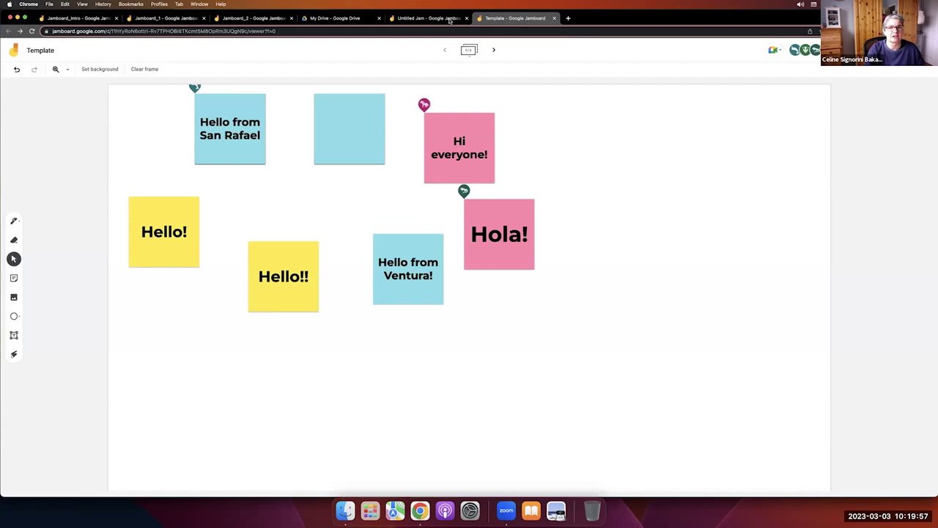
pyautogui.click(447, 18)
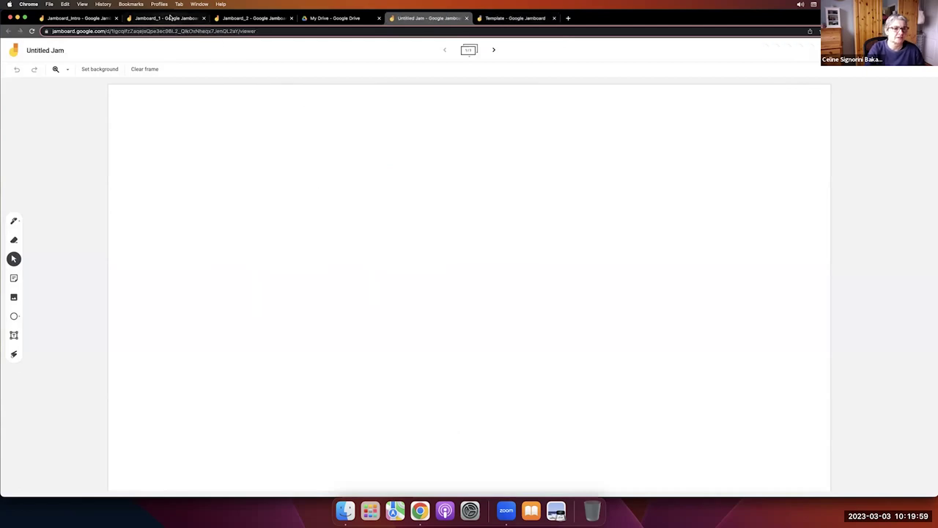
pyautogui.click(170, 18)
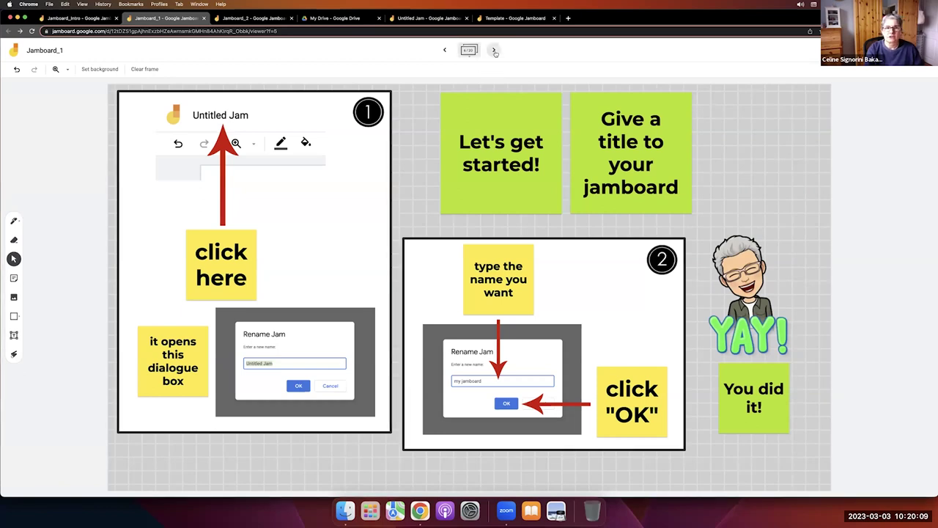
pyautogui.click(494, 51)
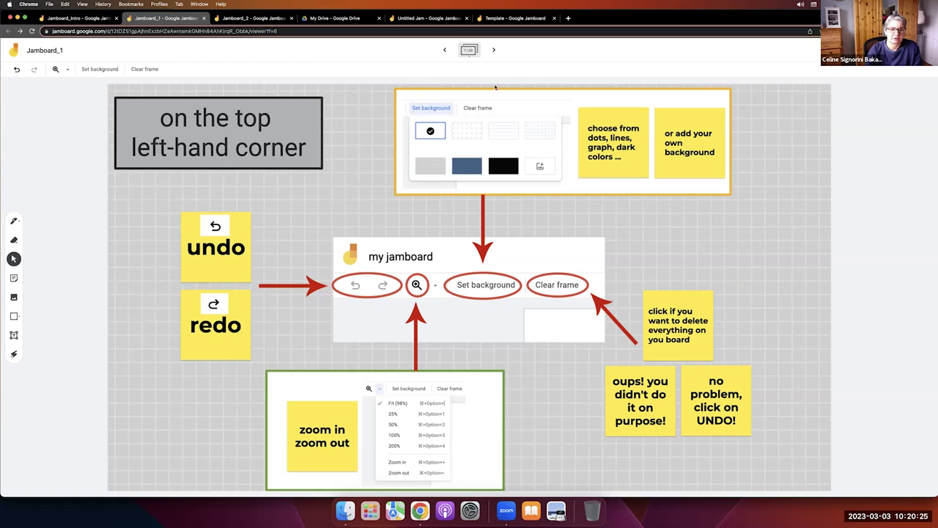
# Step: Set the Template board's background to black and move the green "Go CalCC!" sticky note slightly lower
pyautogui.click(516, 19)
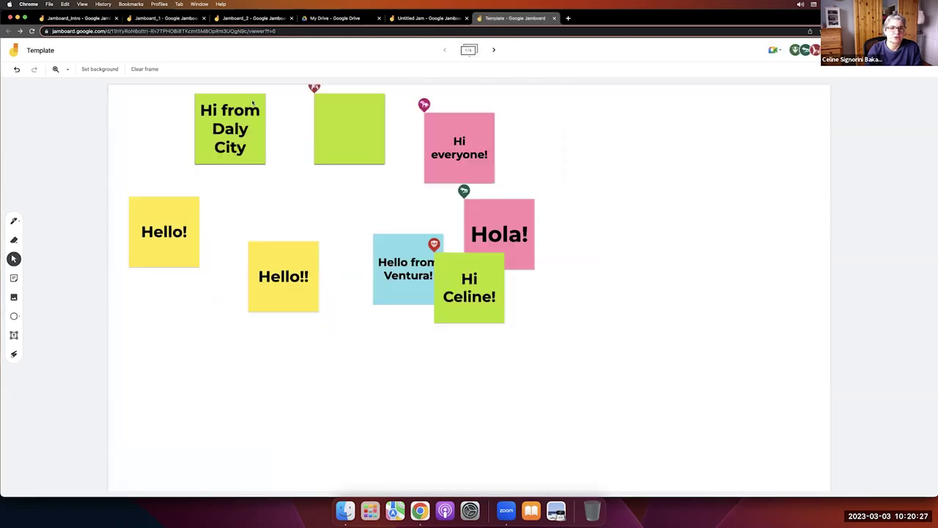
pyautogui.click(93, 71)
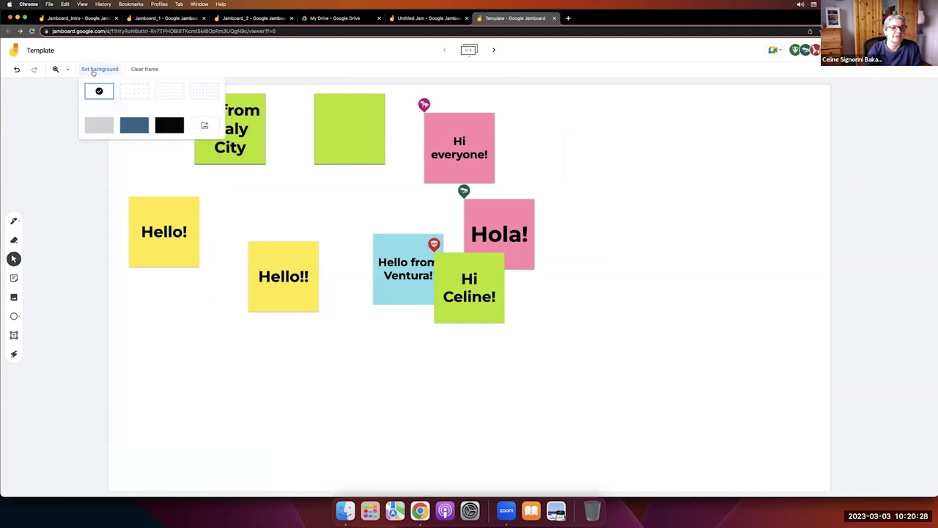
pyautogui.click(167, 127)
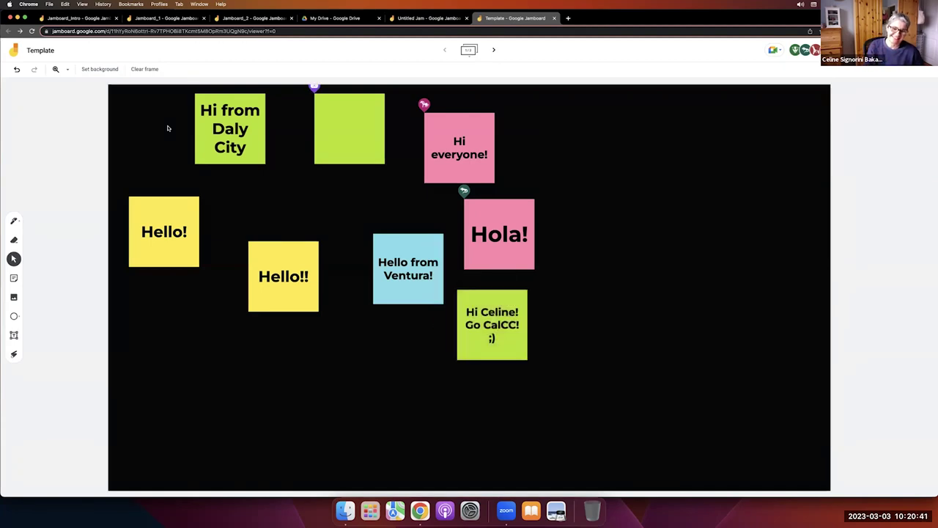
pyautogui.moveTo(501, 320); pyautogui.dragTo(504, 352)
pyautogui.click(657, 188)
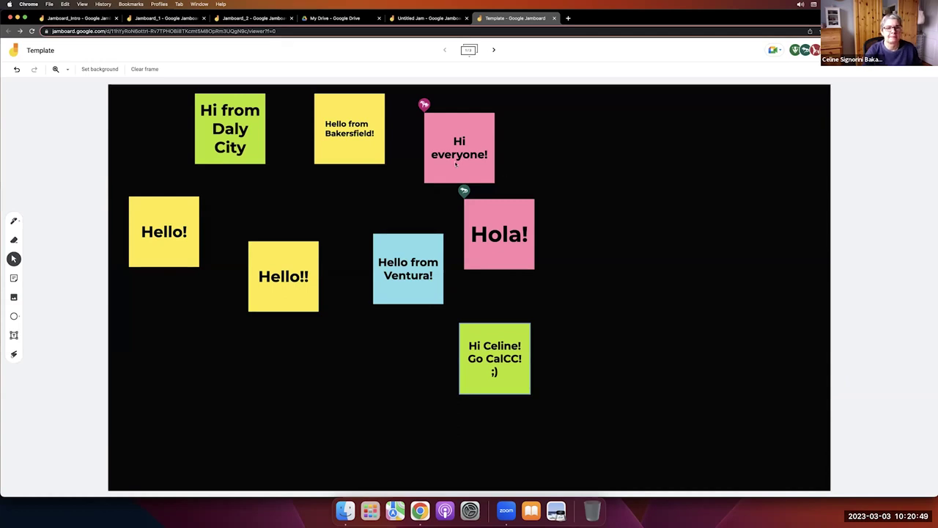
# Step: Search Google Images for "sunset" and set the pink and orange beach sunset picture as the frame background
pyautogui.click(100, 69)
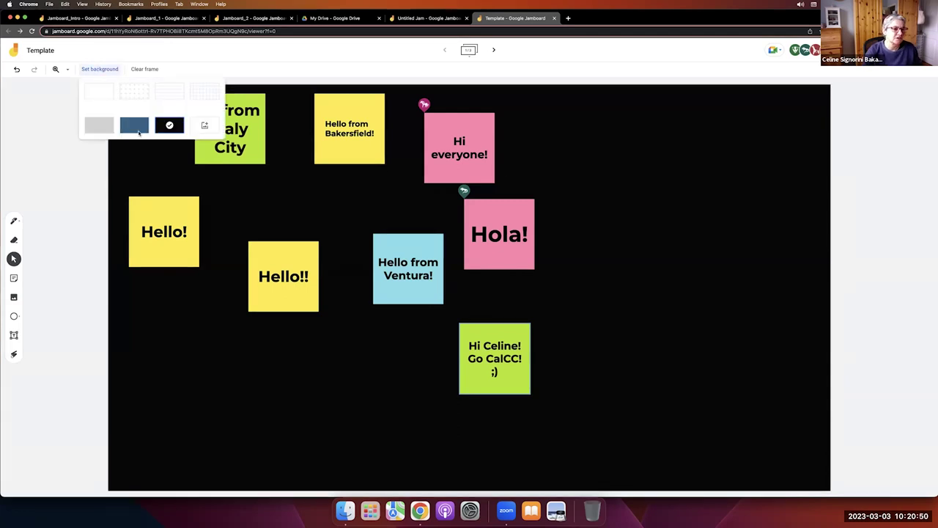
pyautogui.click(206, 126)
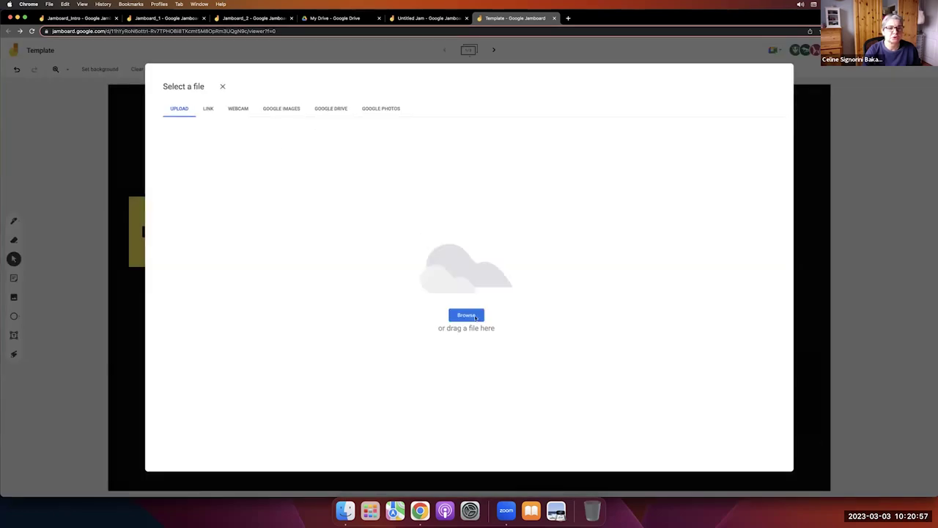
pyautogui.click(278, 110)
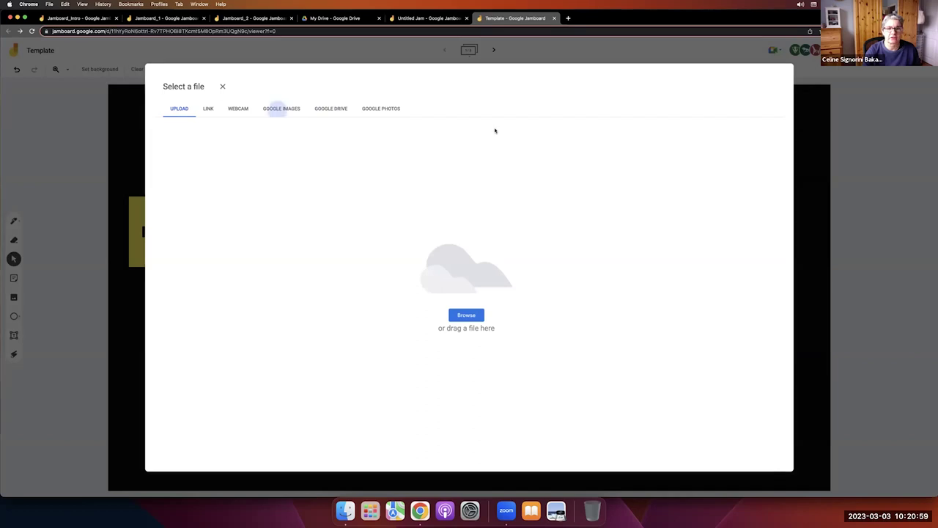
pyautogui.write('sunset')
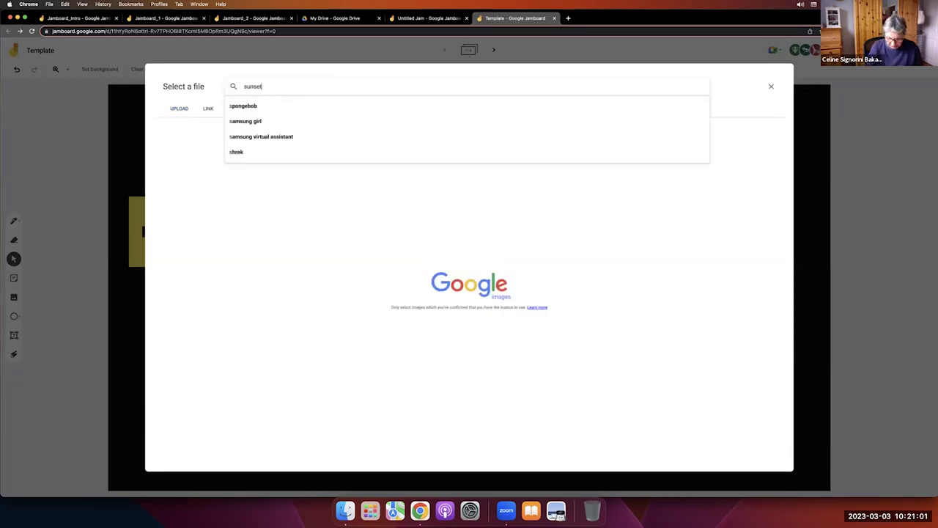
pyautogui.press('Return')
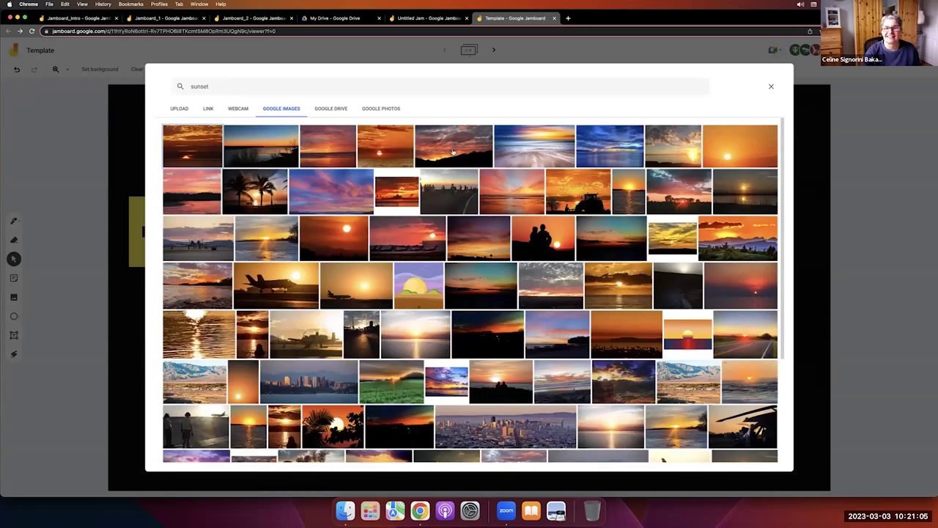
pyautogui.click(724, 402)
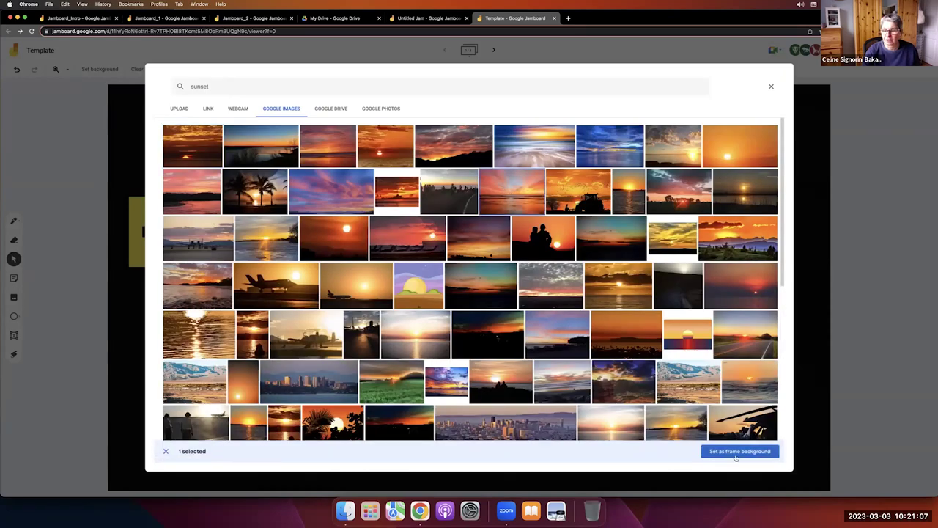
pyautogui.press('Return')
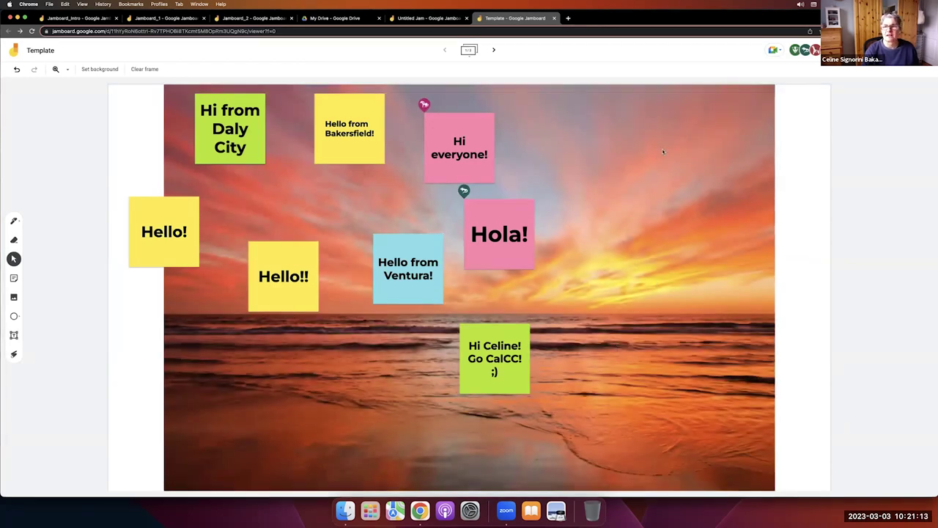
# Step: Set the Template board's background to black and place the blue "Hello from Ventura!" sticky note between "Hello!!" and "Hola!", returning to Jamboard_1
pyautogui.click(105, 71)
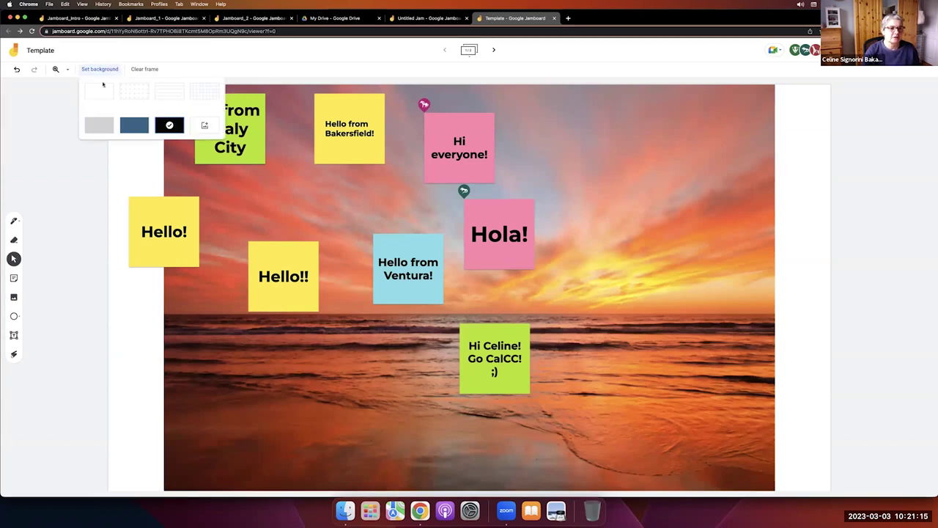
pyautogui.click(144, 149)
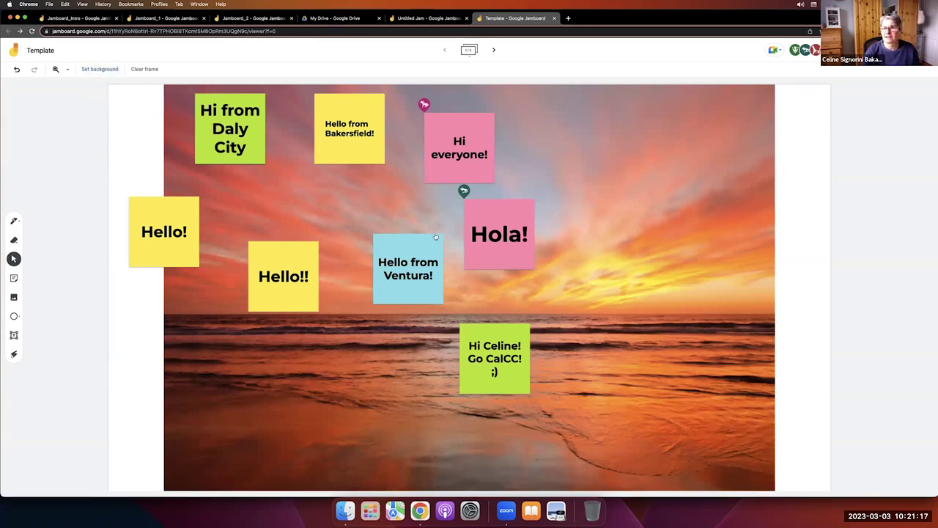
pyautogui.moveTo(435, 237); pyautogui.dragTo(337, 240)
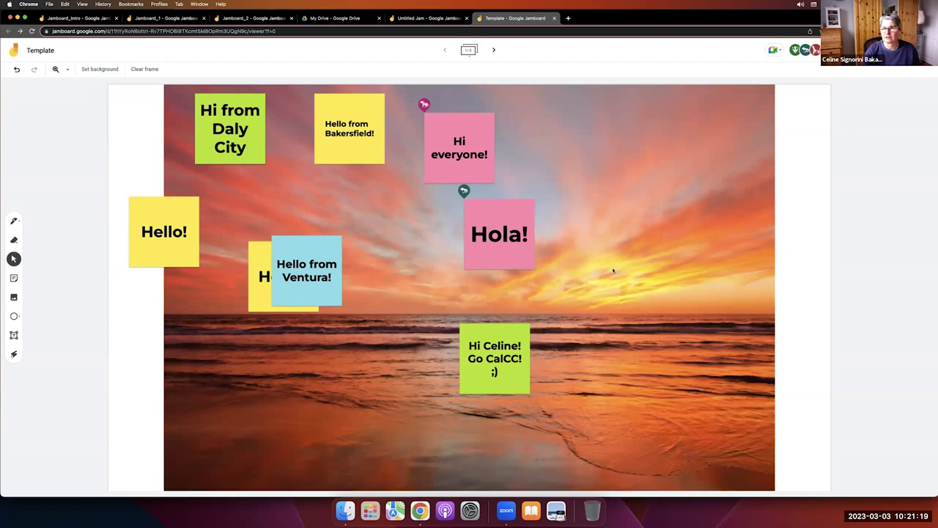
pyautogui.click(104, 71)
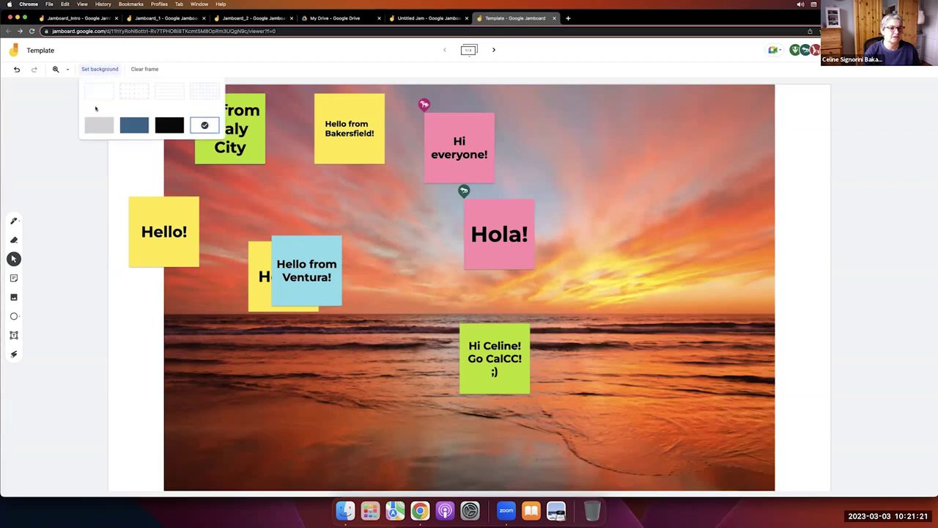
pyautogui.click(162, 126)
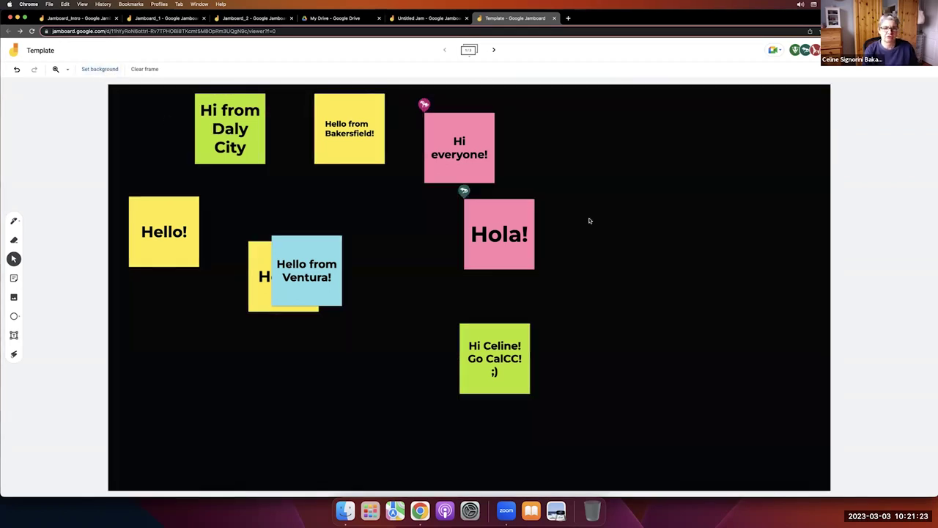
pyautogui.moveTo(339, 258); pyautogui.dragTo(420, 260)
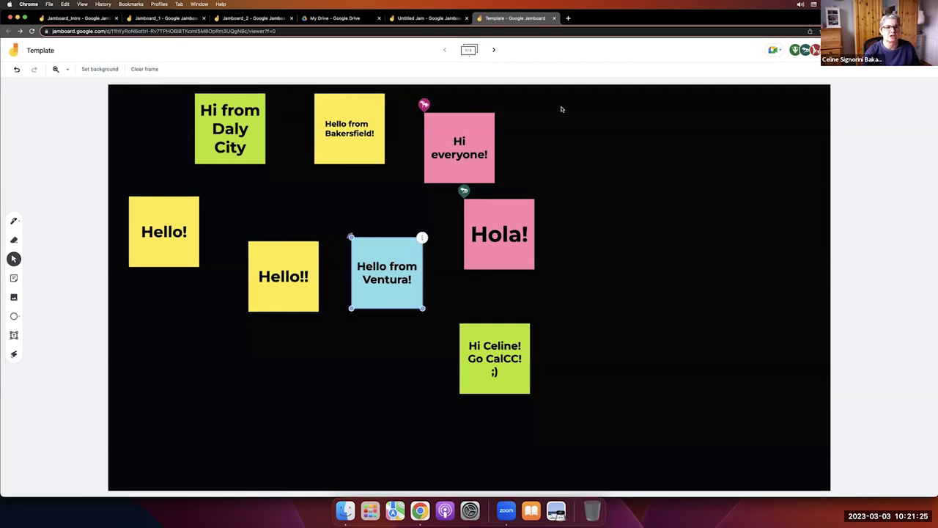
pyautogui.click(171, 17)
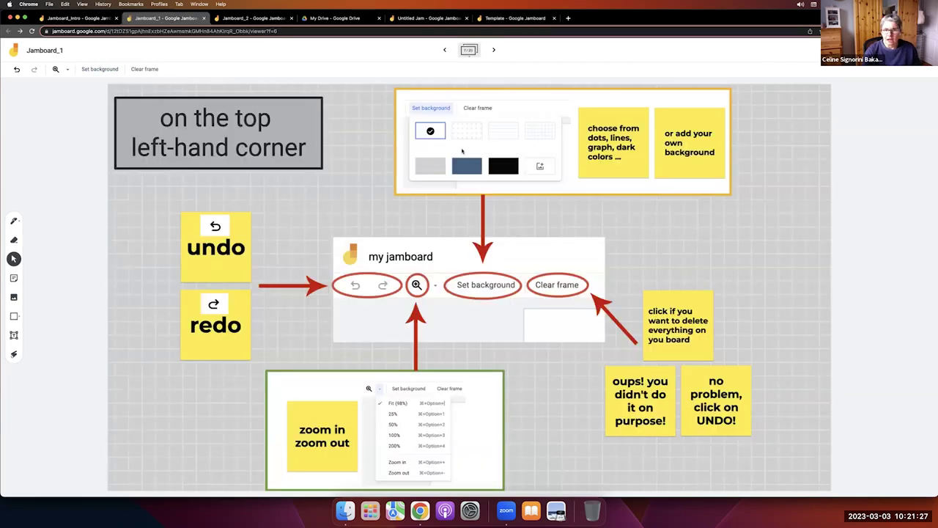
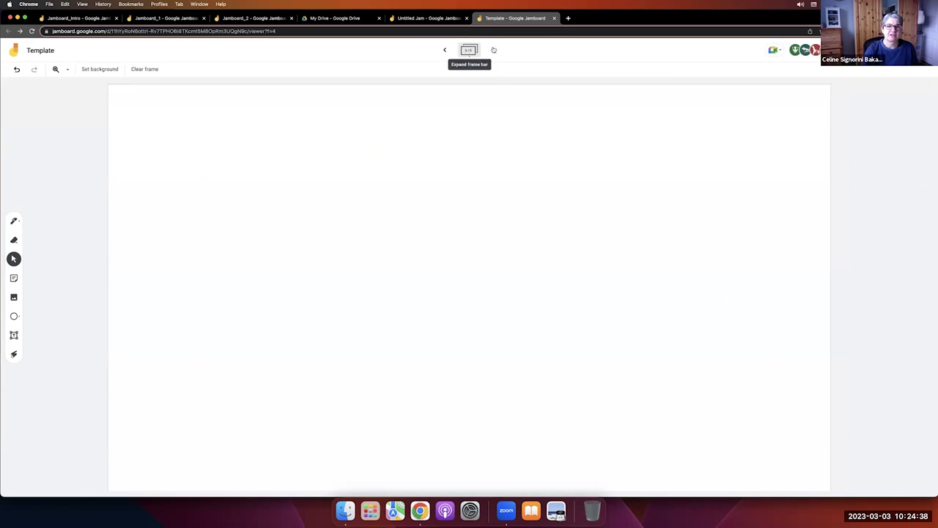
# Step: Duplicate the Template board's first frame, the one with the greeting sticky notes
pyautogui.click(469, 50)
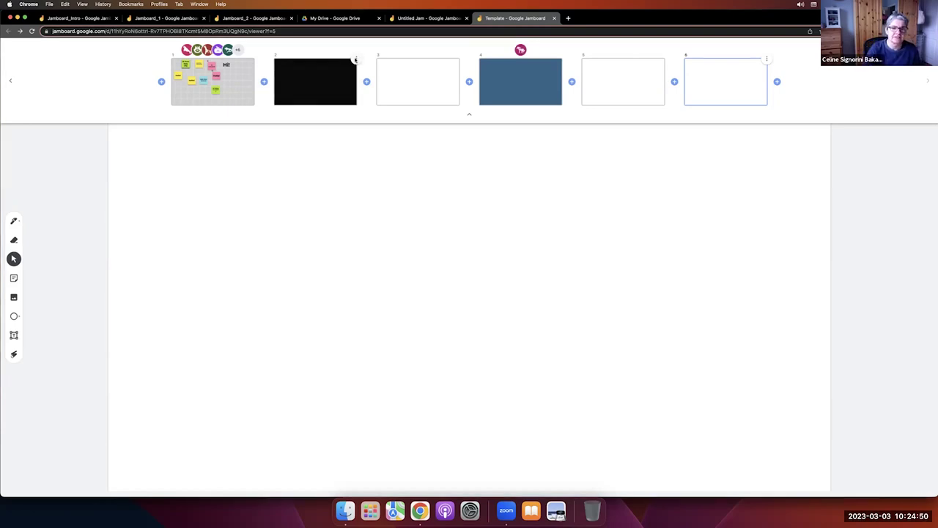
pyautogui.click(356, 60)
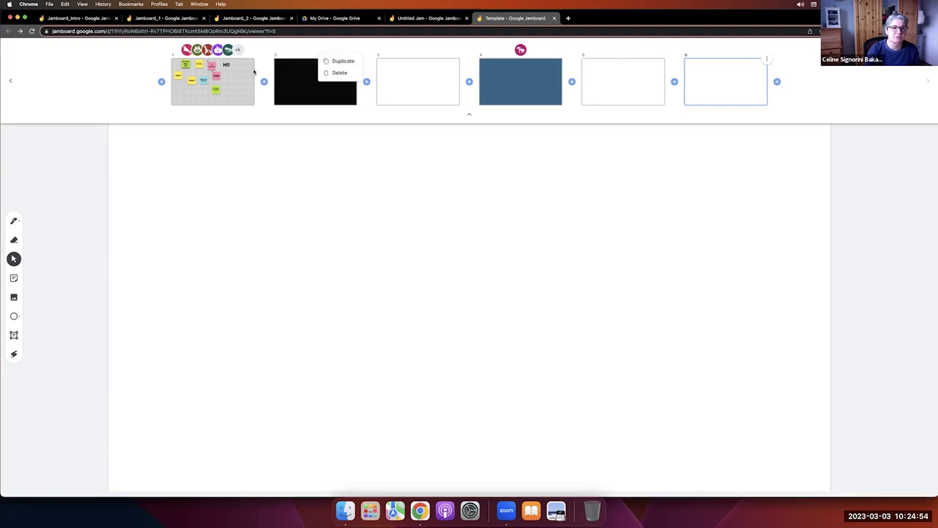
pyautogui.click(254, 71)
pyautogui.click(252, 58)
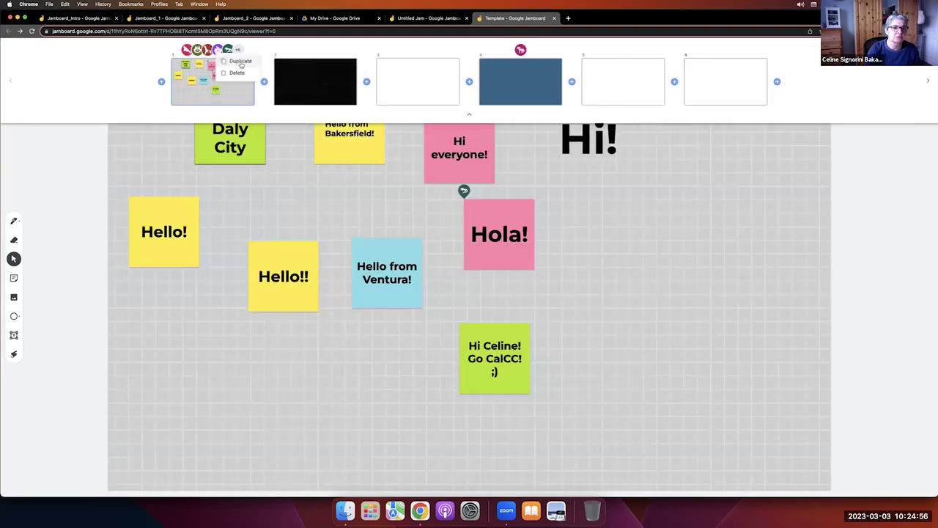
pyautogui.click(240, 61)
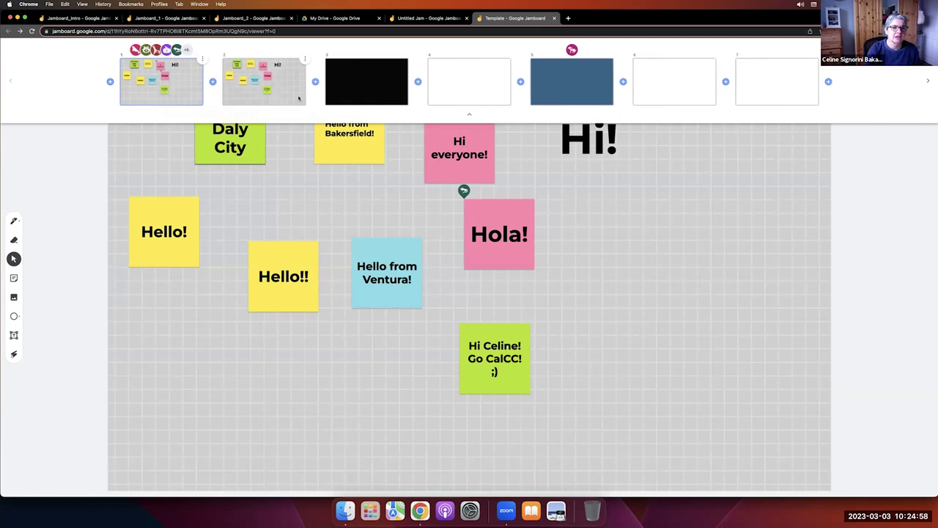
# Step: Delete the duplicated second frame from the Template board and collapse the frame overview
pyautogui.click(305, 59)
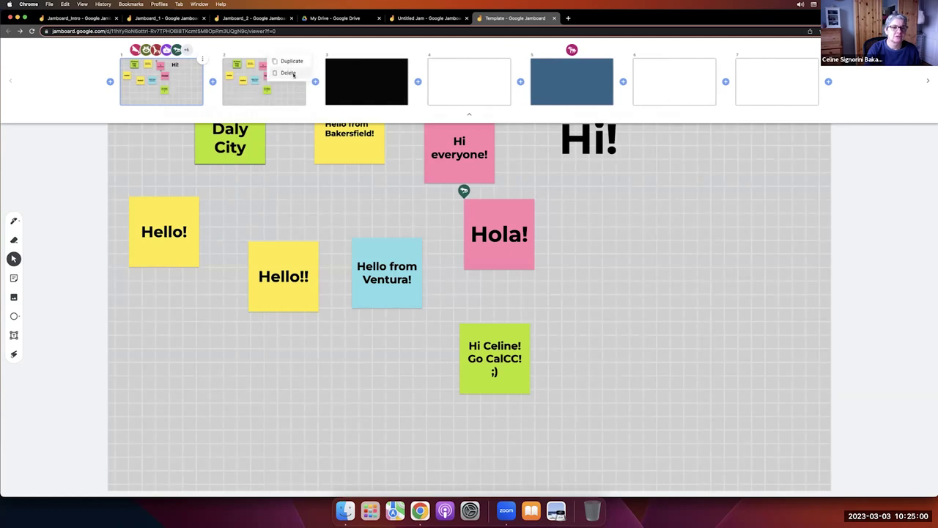
pyautogui.click(288, 73)
pyautogui.click(276, 203)
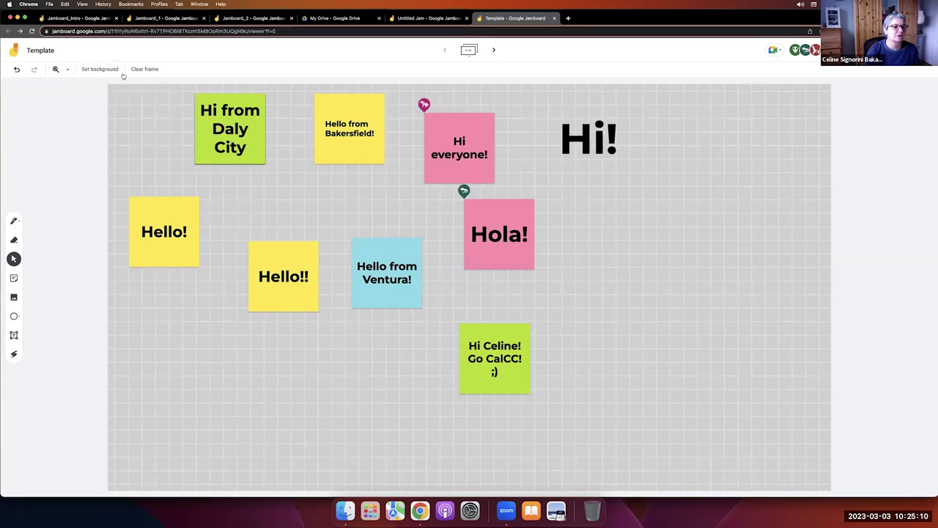
# Step: Change the first frame's background to black
pyautogui.click(99, 69)
pyautogui.click(167, 129)
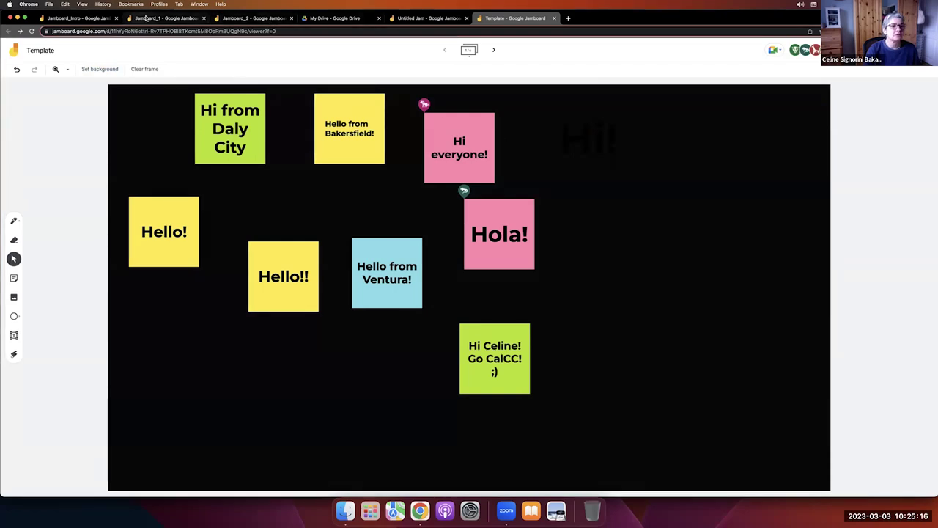
# Step: View the Jamboard_1 frames on the top center and top right-hand corner tools, and look through the jam's additional actions
pyautogui.press('super+2')
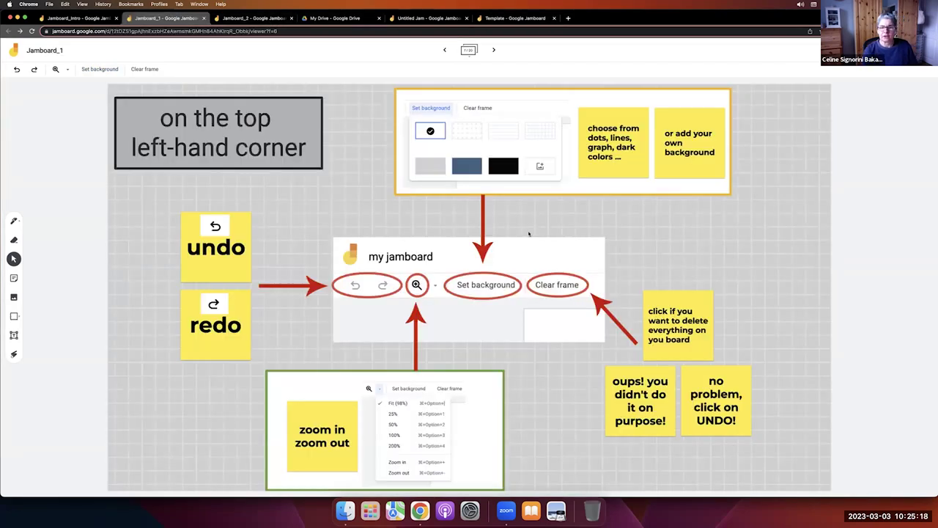
pyautogui.click(494, 49)
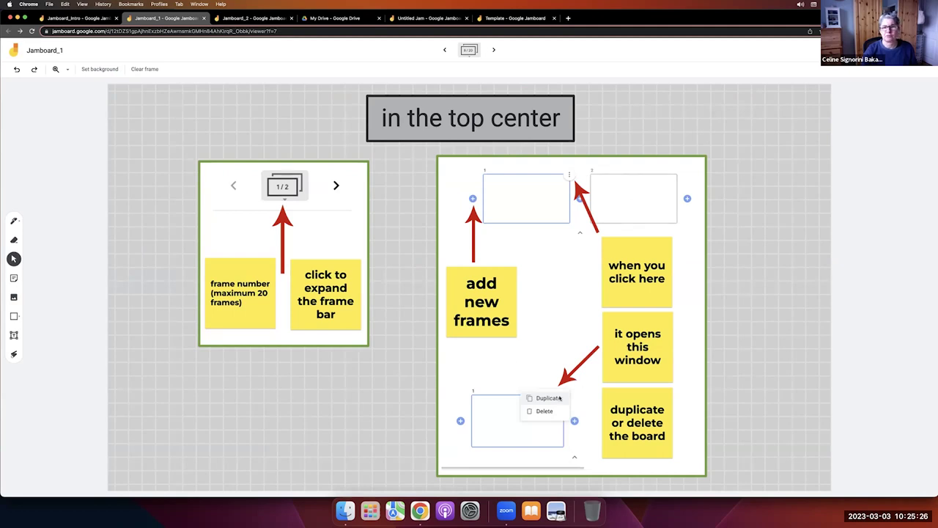
pyautogui.click(494, 51)
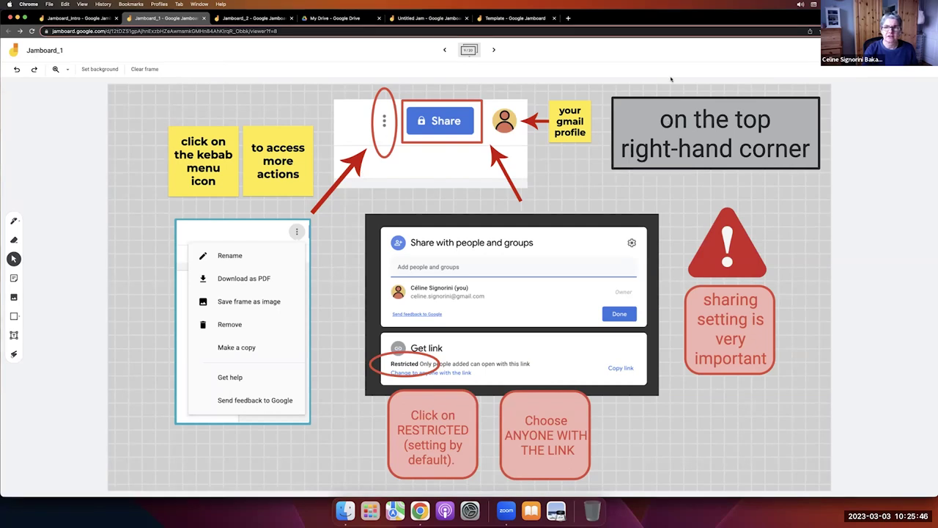
pyautogui.click(859, 49)
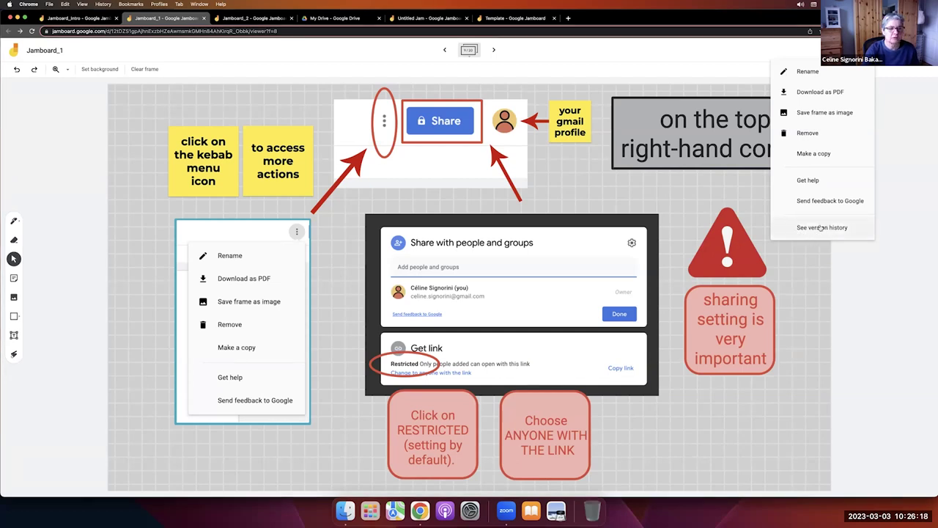
pyautogui.click(810, 296)
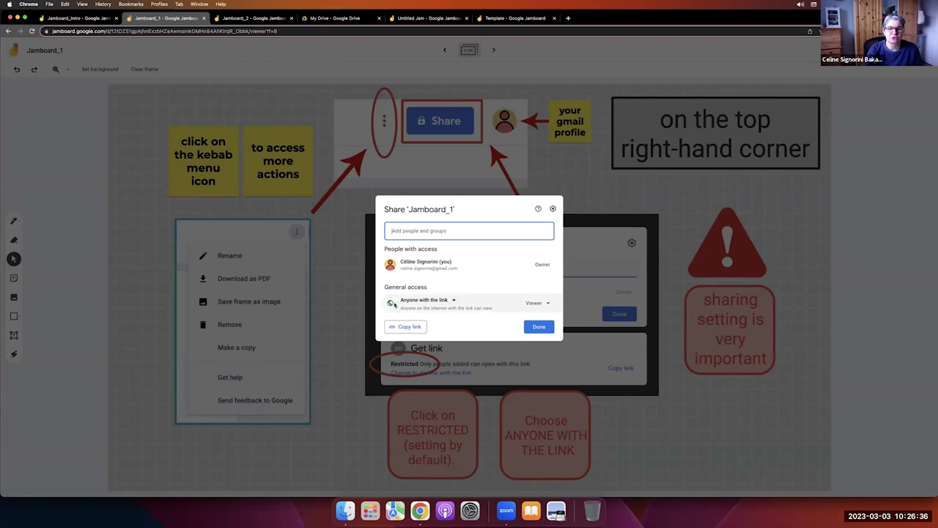
# Step: Switch Jamboard_1's general access to Restricted and back to Anyone with the link, with the Viewer role
pyautogui.click(453, 300)
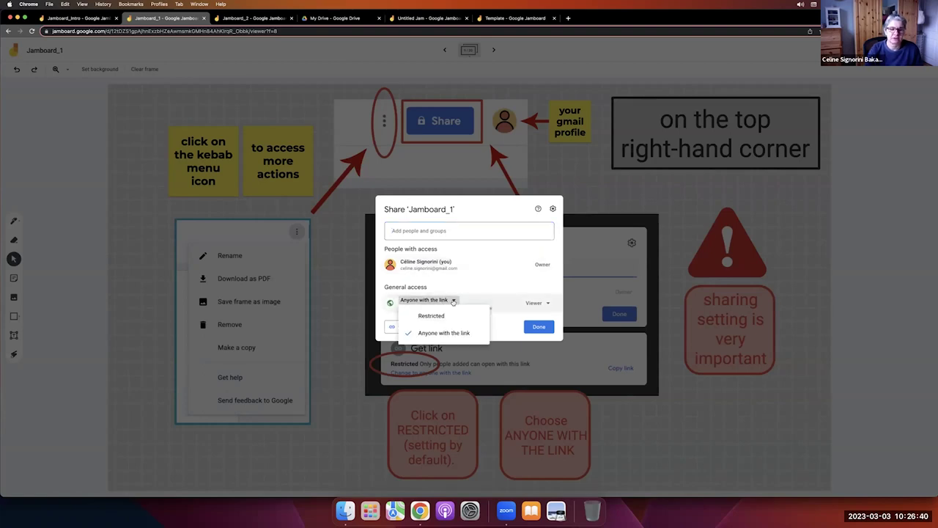
pyautogui.click(433, 317)
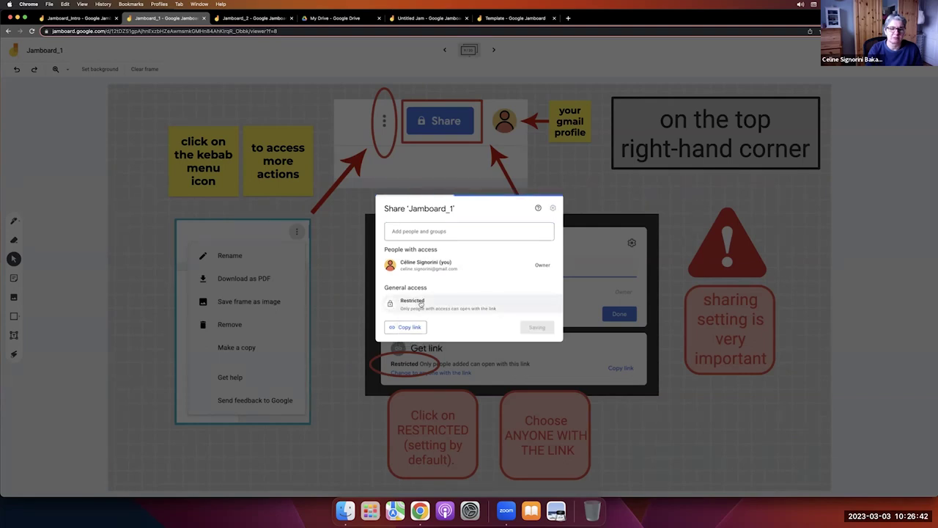
pyautogui.click(422, 300)
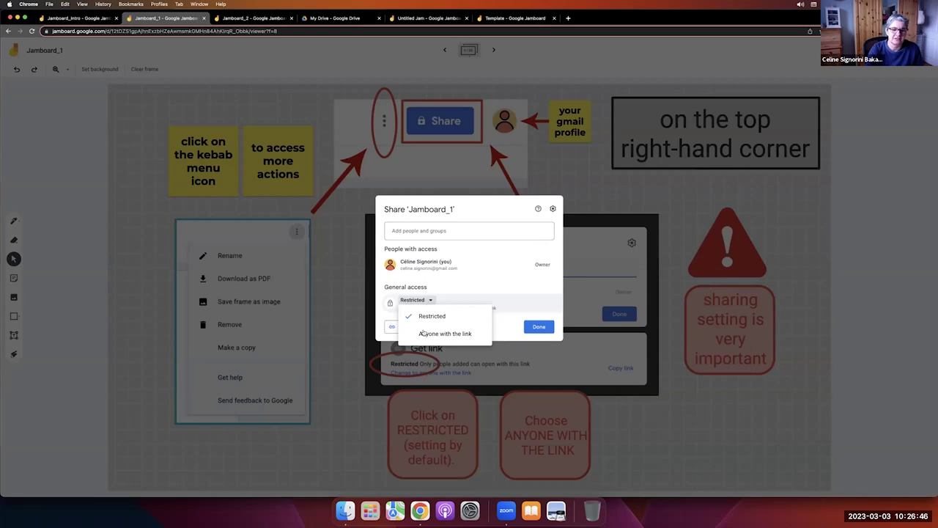
pyautogui.click(426, 332)
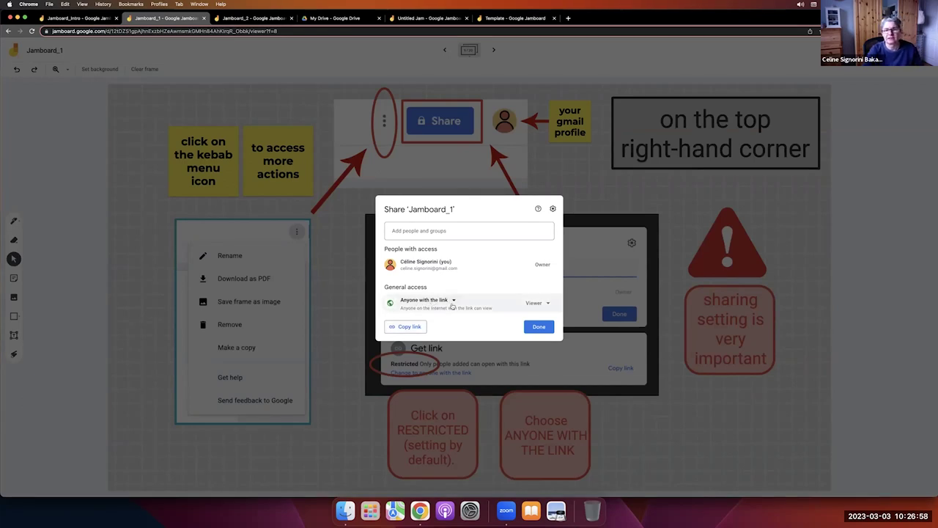
pyautogui.click(549, 302)
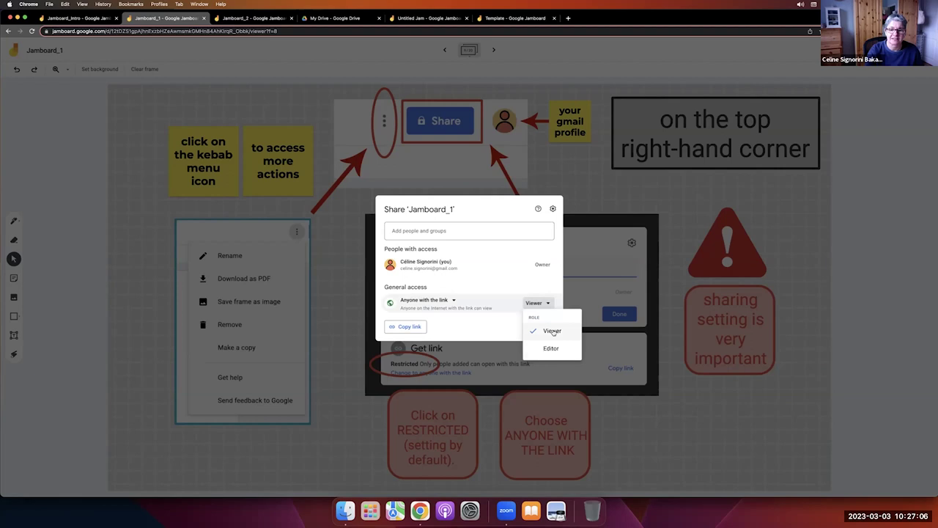
pyautogui.click(553, 331)
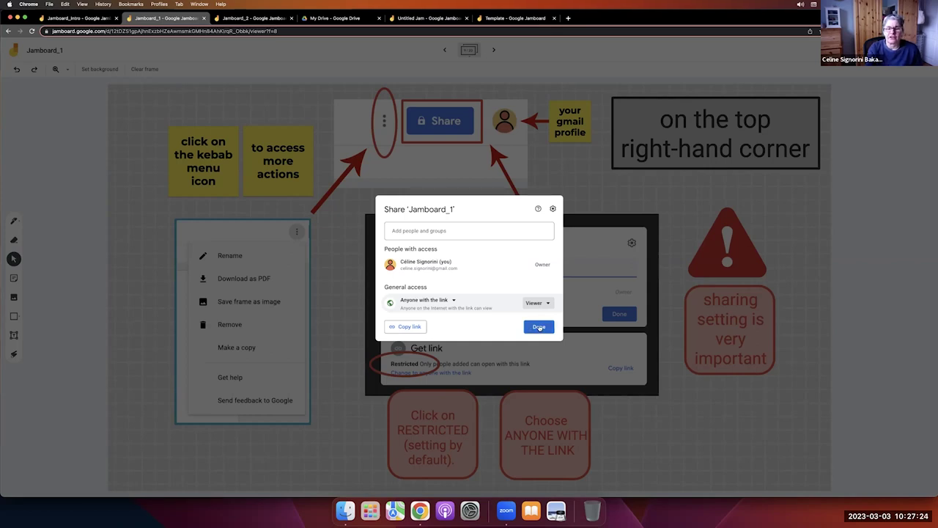
pyautogui.click(538, 326)
# Step: Check the Template board's sharing settings and advance Jamboard_1 to the frame following the top right-hand corner one
pyautogui.click(500, 18)
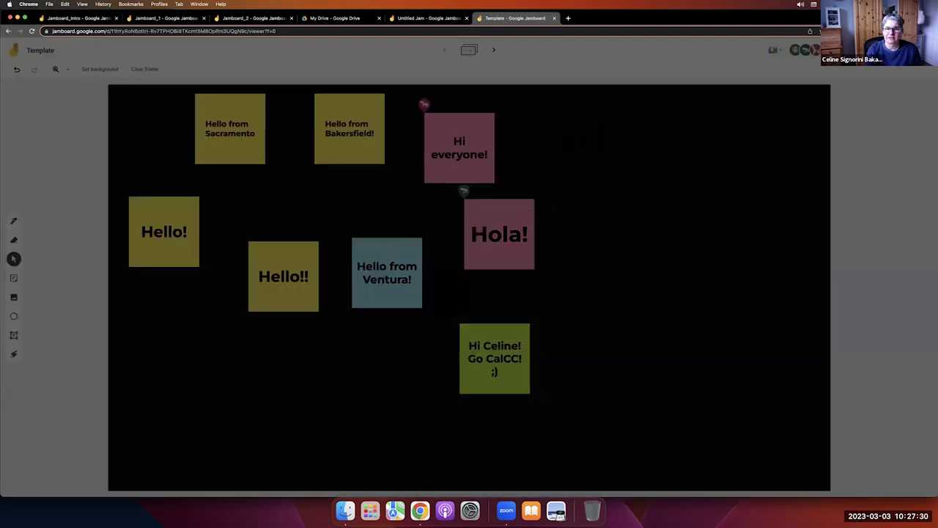
pyautogui.click(843, 50)
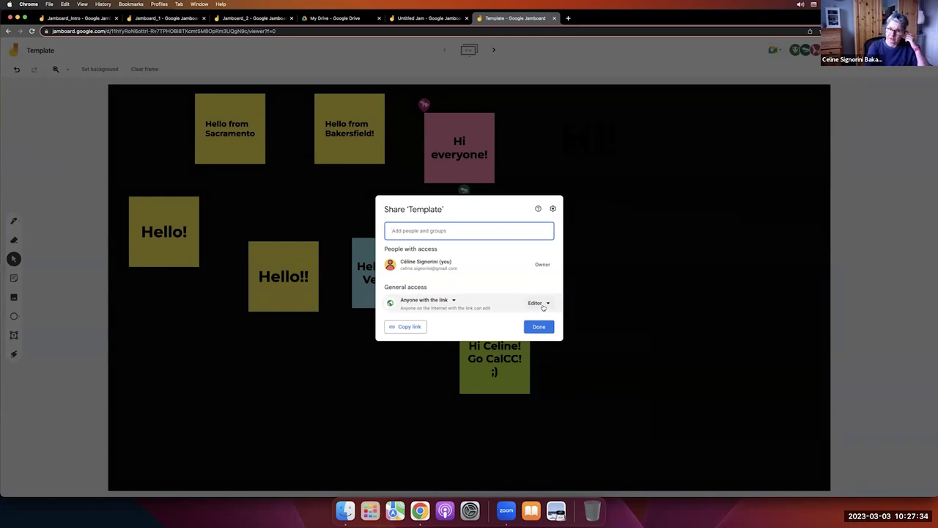
pyautogui.click(618, 262)
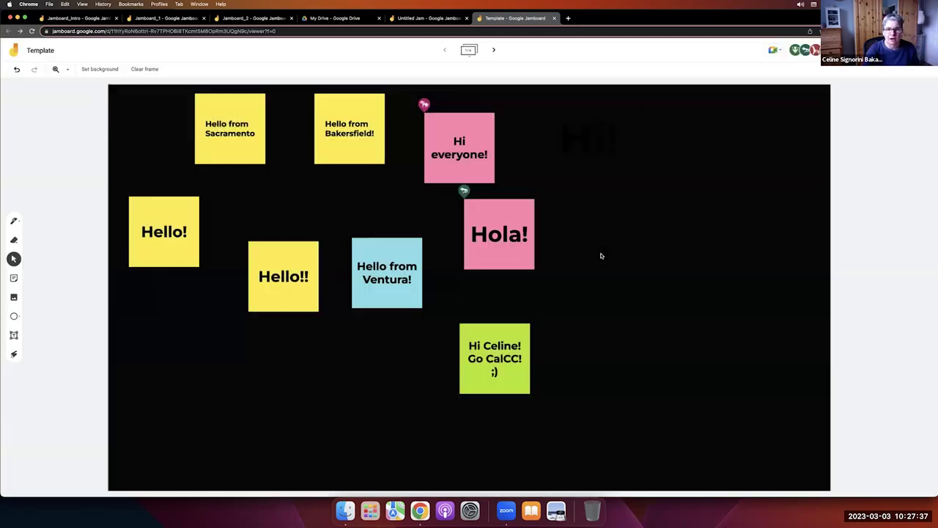
pyautogui.click(166, 20)
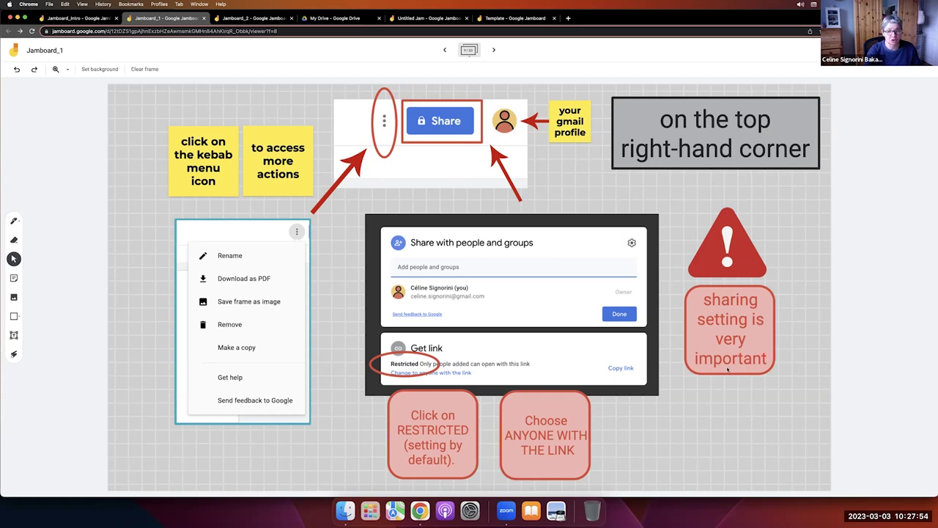
pyautogui.click(494, 50)
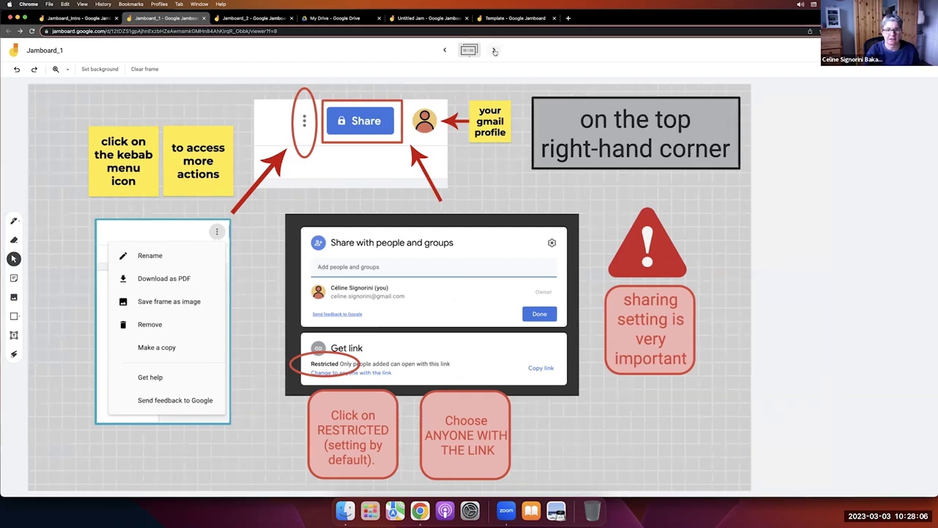
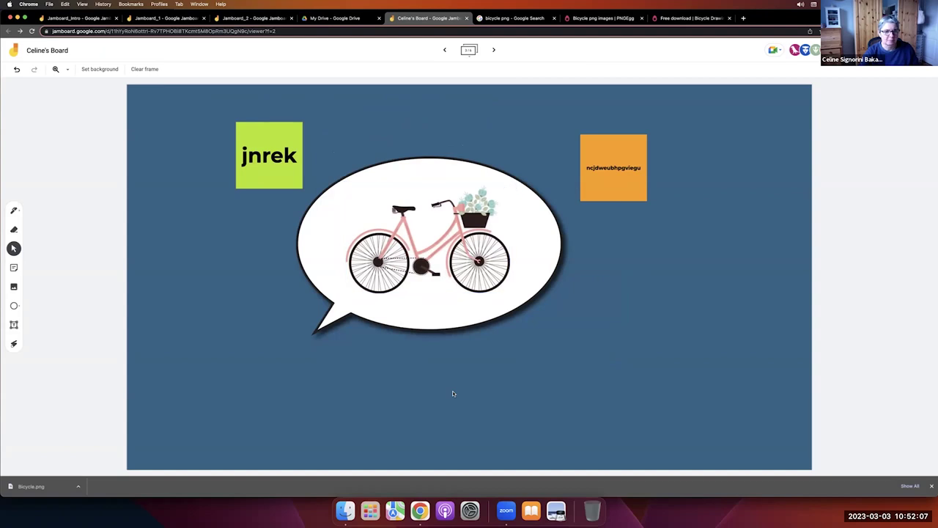
# Step: Select the bicycle image on the blue board, and view Jamboard_1's Baby Quiz frame and Jamboard_2's image upload instructions
pyautogui.click(454, 256)
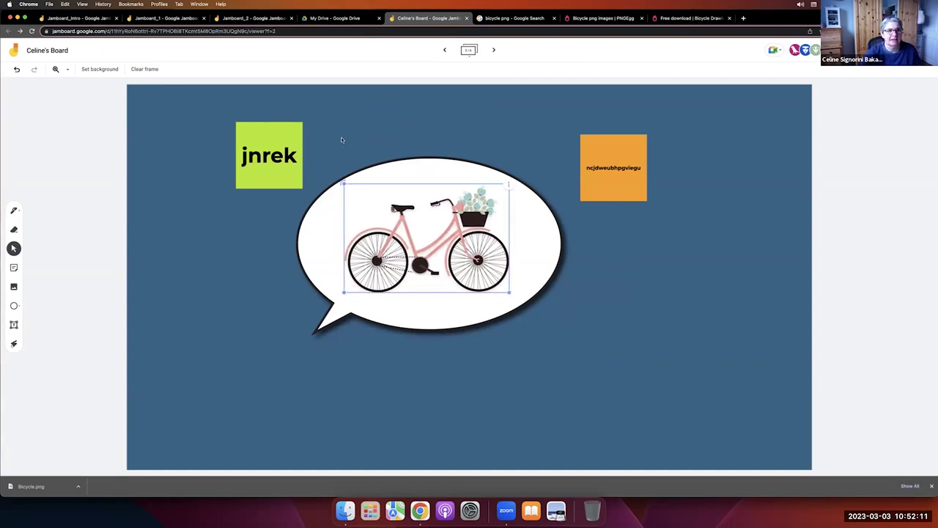
pyautogui.click(171, 20)
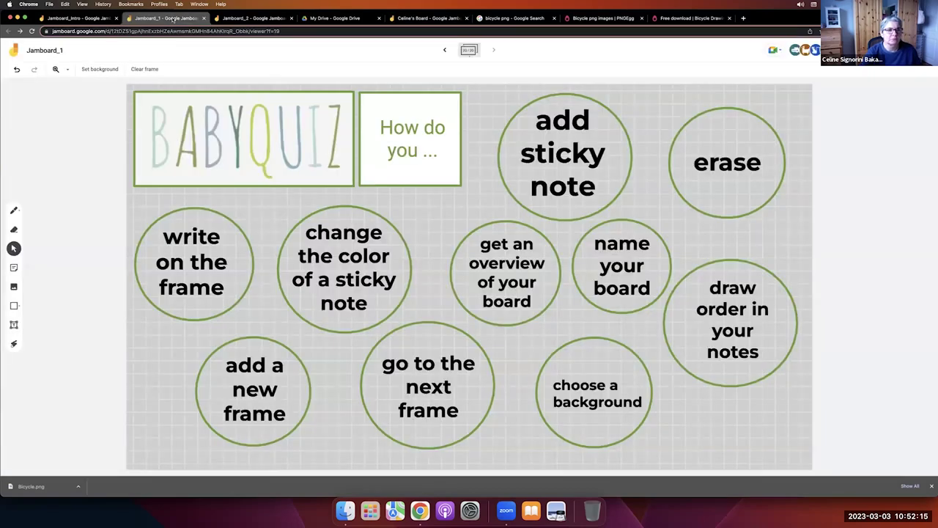
pyautogui.click(237, 18)
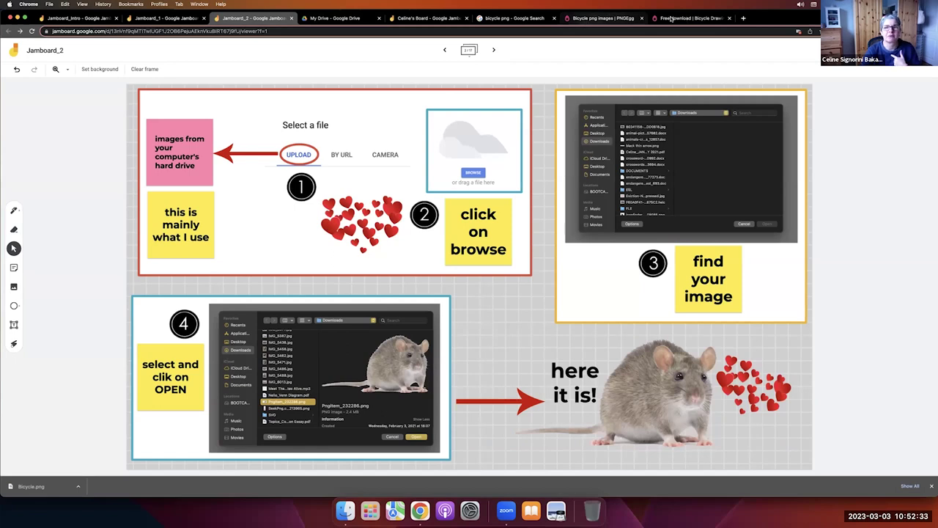
# Step: Return to the Google image search for bicycles and search for "bubble png" instead
pyautogui.click(601, 18)
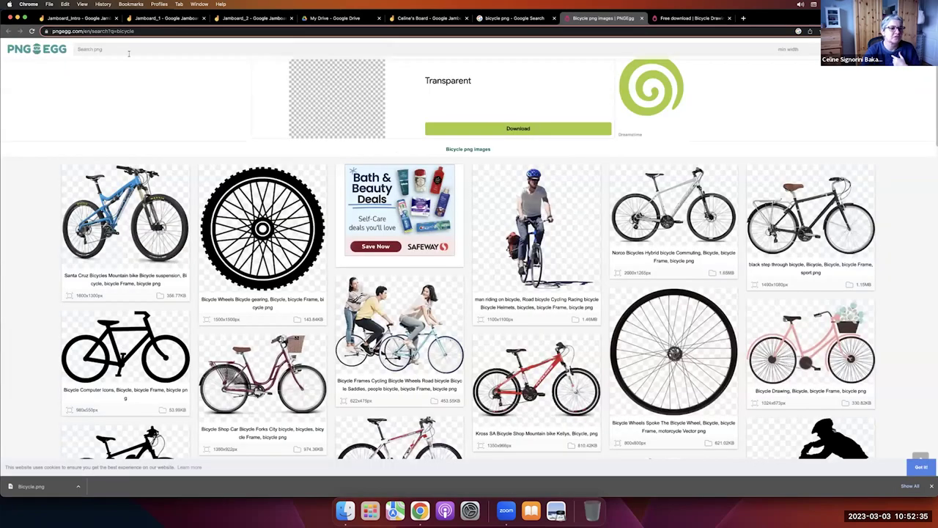
pyautogui.hotkey('ctrl', 'shift', 'Tab')
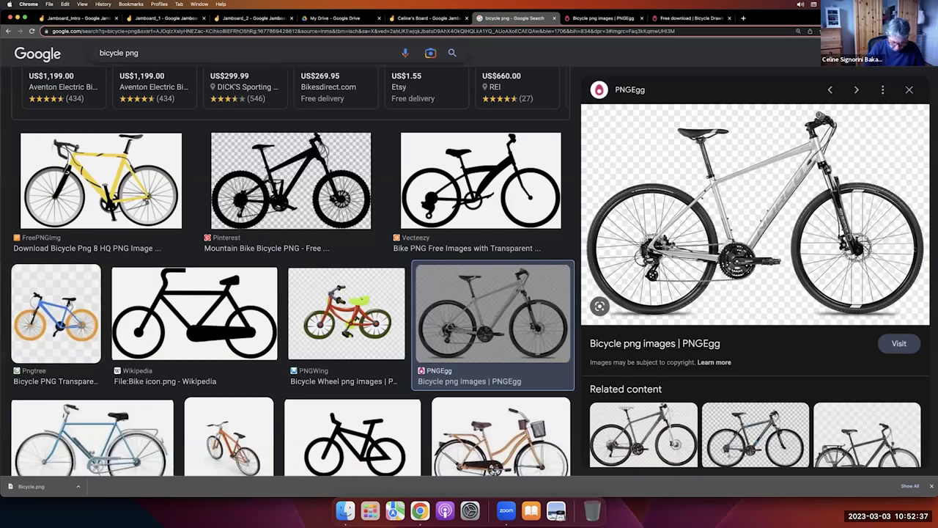
pyautogui.doubleClick(110, 53)
pyautogui.write('bubble')
pyautogui.press('Return')
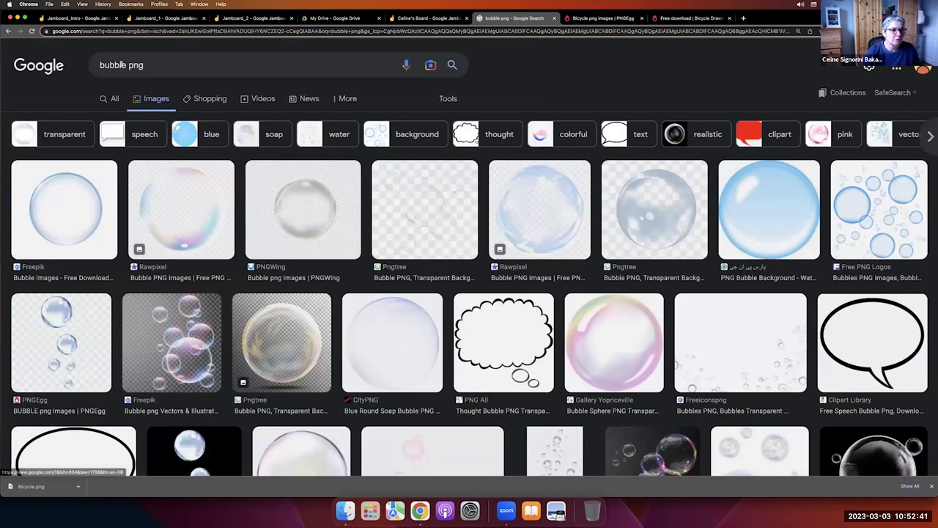
# Step: Refine the Google image search to "bubble cartoon png"
pyautogui.click(127, 64)
pyautogui.write('cart')
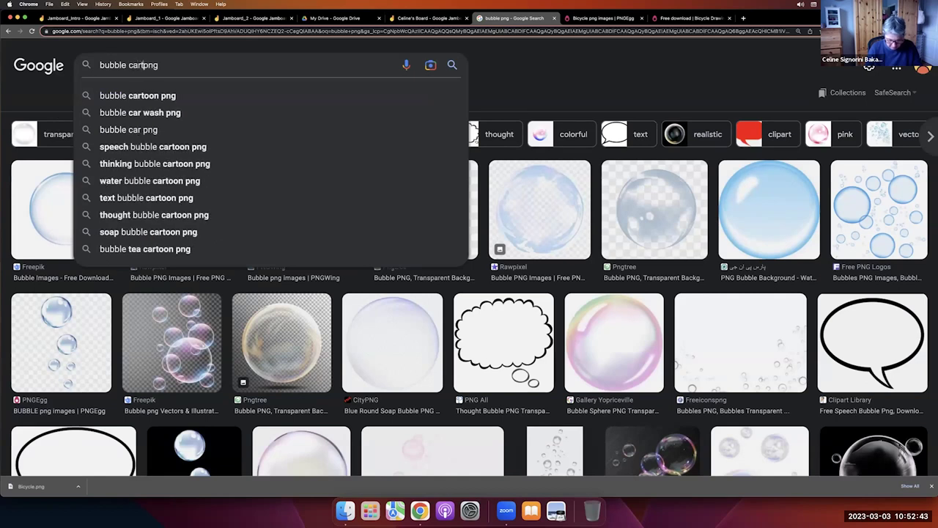
pyautogui.write('t')
pyautogui.write('o')
pyautogui.press('BackSpace')
pyautogui.press('BackSpace')
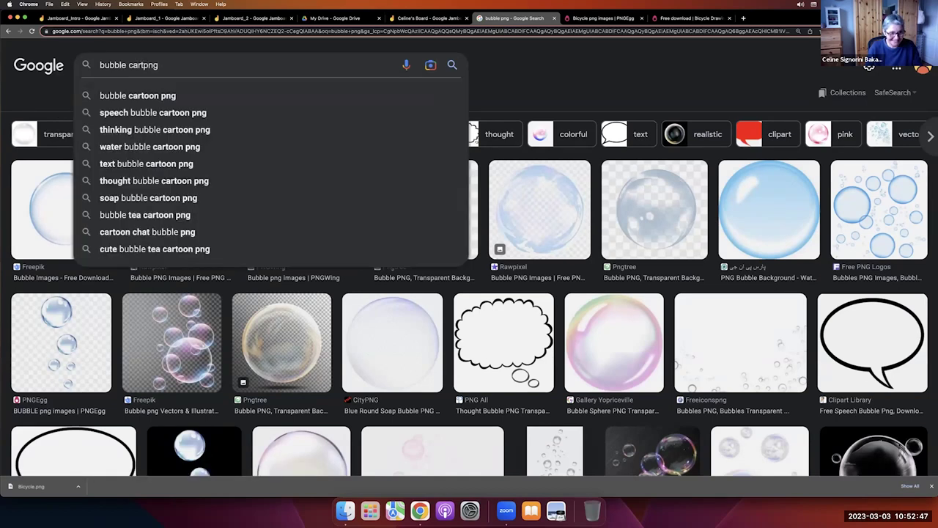
pyautogui.write('oon')
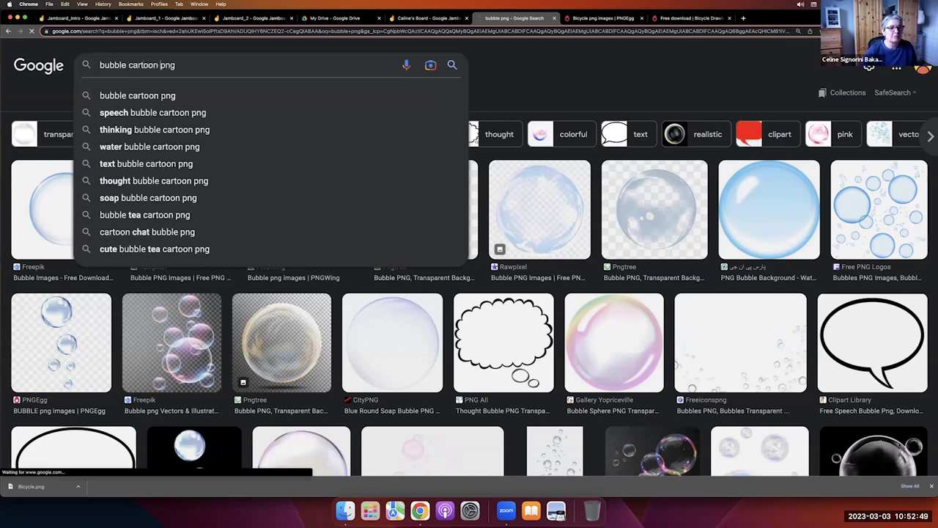
pyautogui.press('Return')
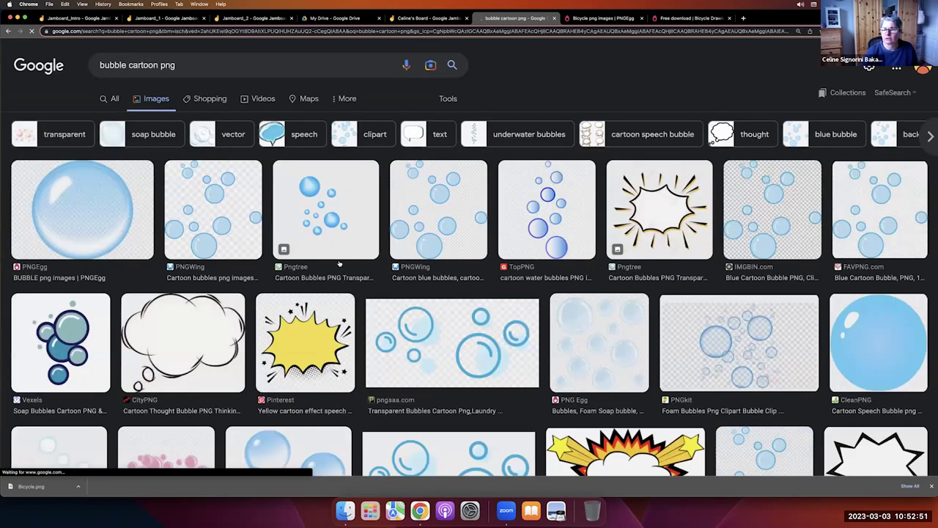
# Step: Preview the TopPNG cartoon speech bubble among the image results and open its source page
pyautogui.scroll(-2, 340, 264)
pyautogui.scroll(-4, 873, 263)
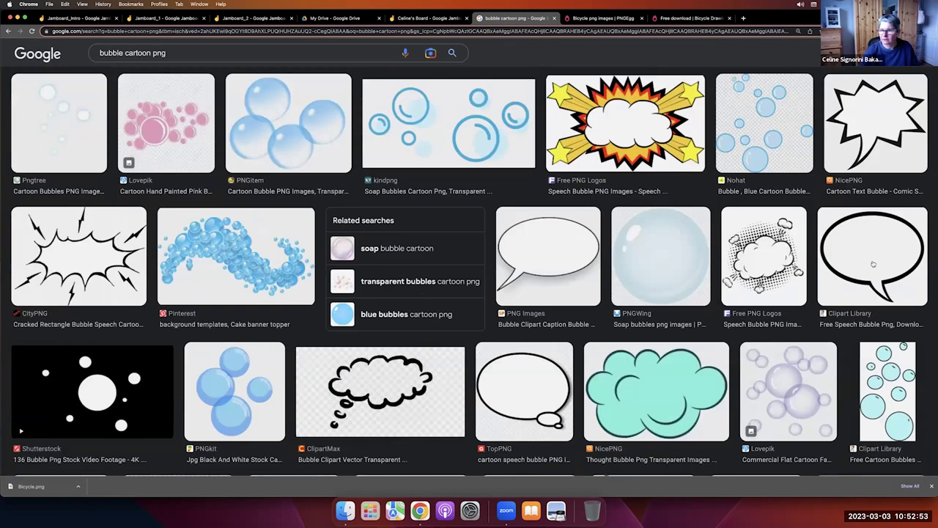
pyautogui.click(535, 391)
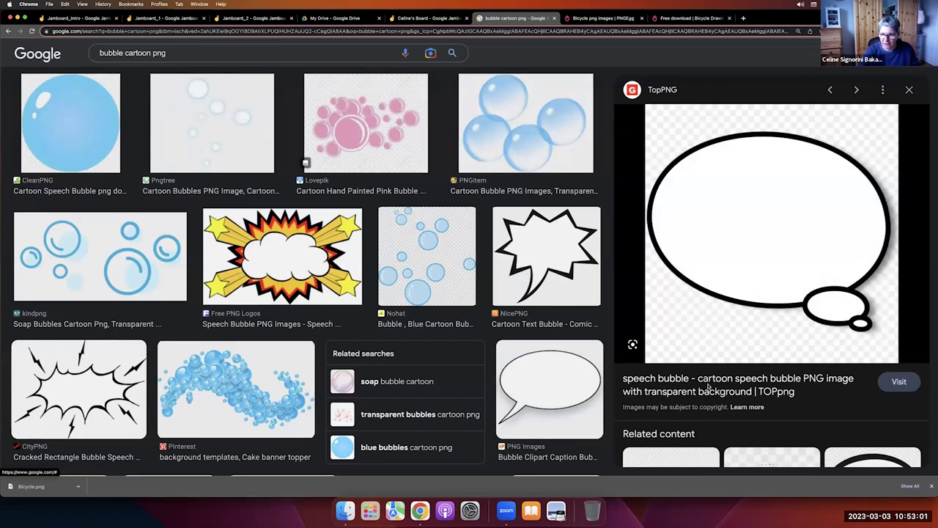
pyautogui.click(708, 387)
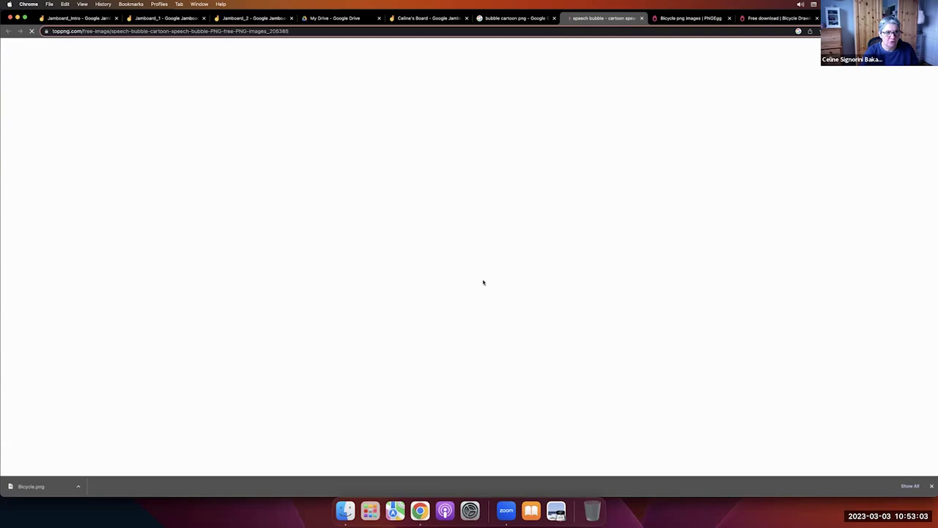
# Step: Examine the TopPNG speech bubble page for its download option, image details and similar PNG images
pyautogui.scroll(-10, 244, 320)
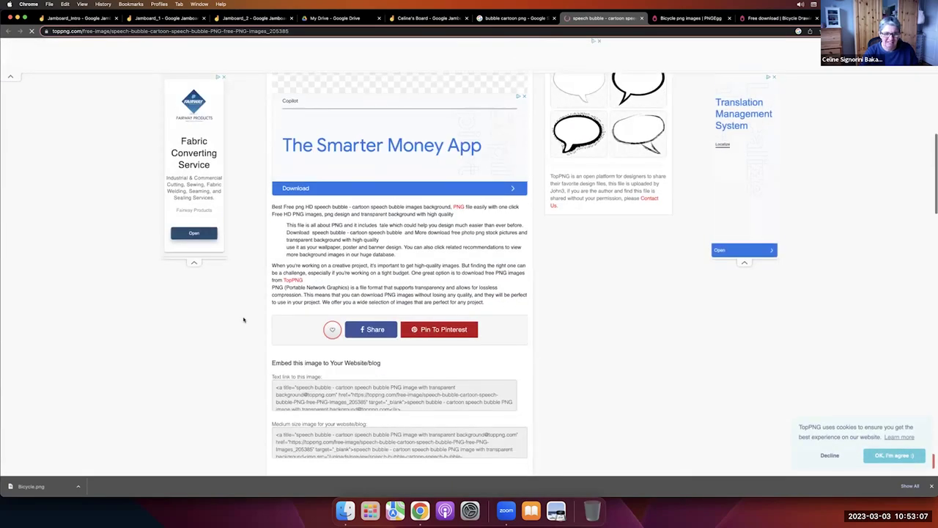
pyautogui.scroll(-3, 244, 320)
pyautogui.scroll(3, 244, 320)
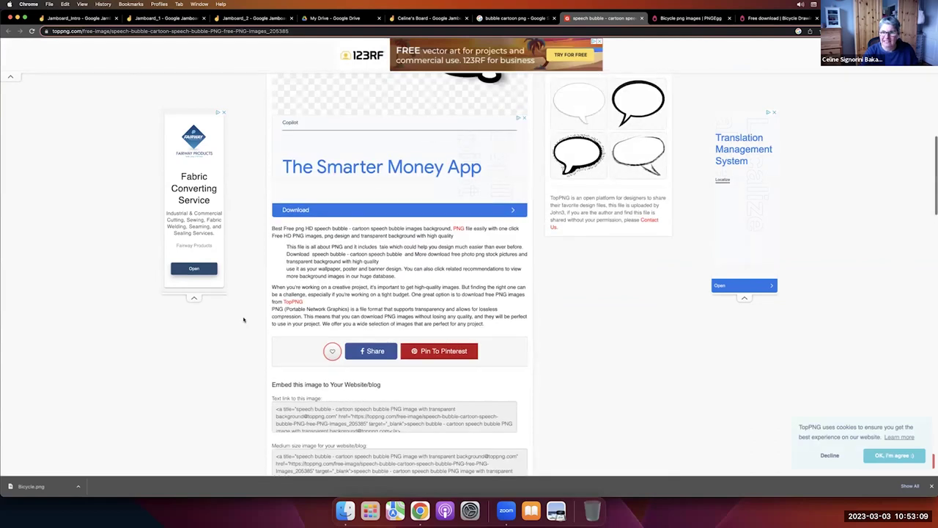
pyautogui.scroll(5, 244, 319)
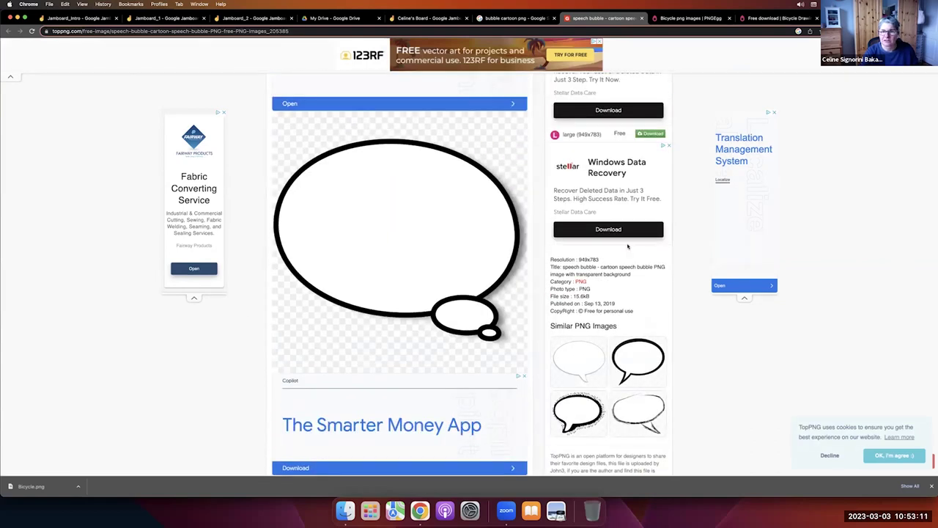
pyautogui.scroll(5, 628, 246)
pyautogui.scroll(-3, 627, 246)
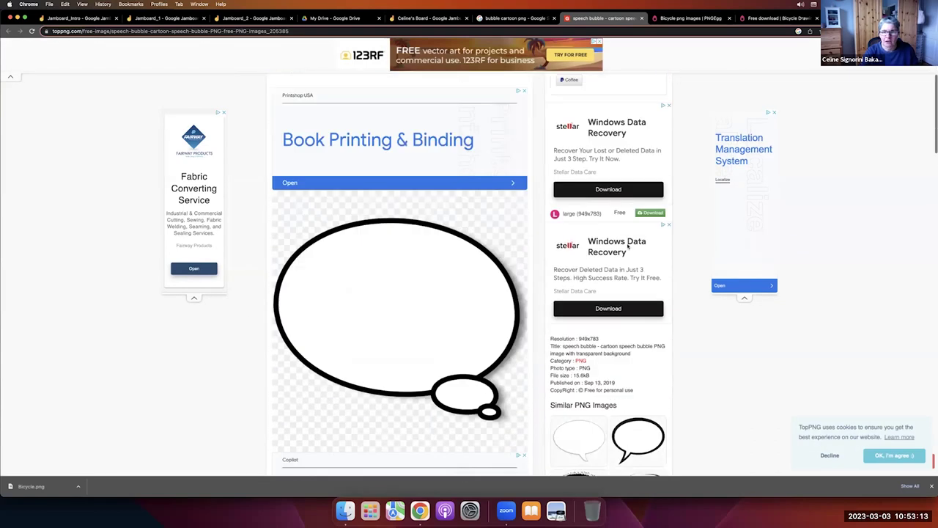
pyautogui.scroll(-5, 628, 246)
pyautogui.scroll(2, 441, 227)
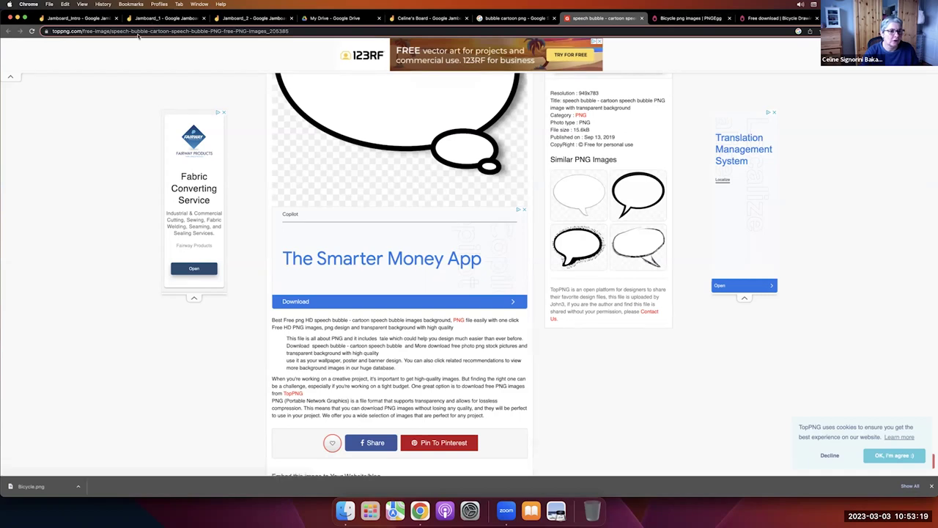
# Step: Go to the Jamboard_1 board and open the images folder inside Downloads > ESL in Finder
pyautogui.click(156, 19)
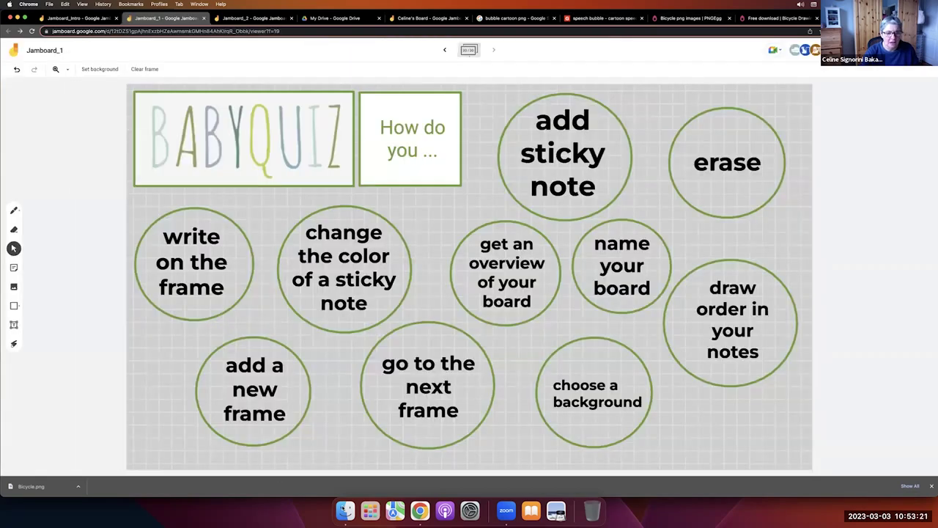
pyautogui.click(344, 511)
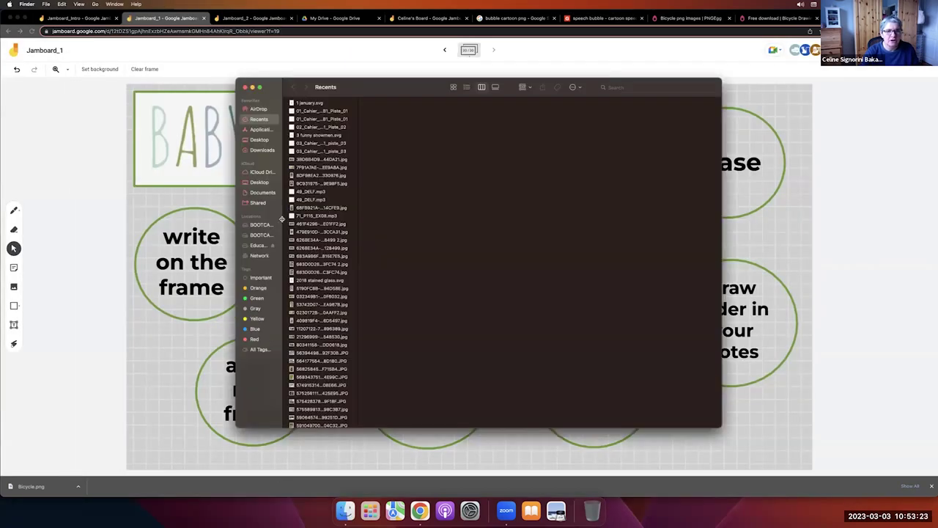
pyautogui.click(261, 149)
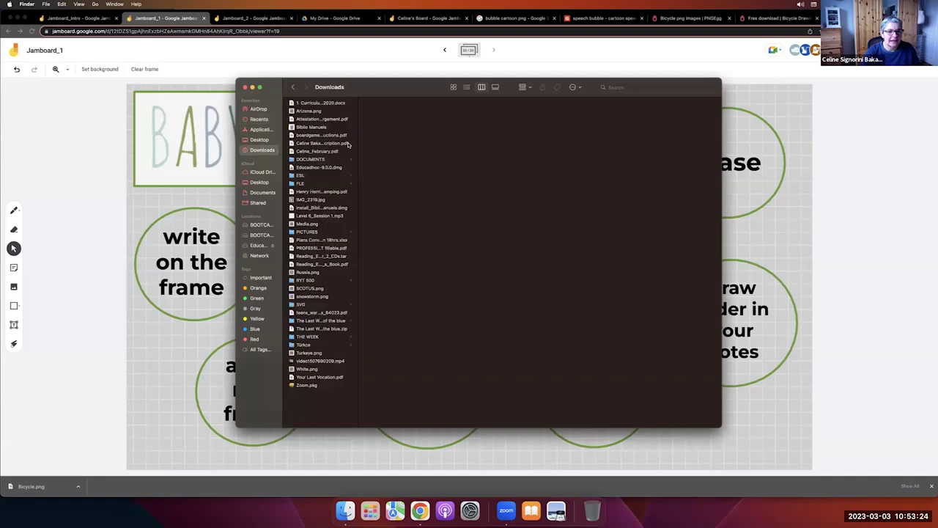
pyautogui.click(307, 175)
pyautogui.click(378, 160)
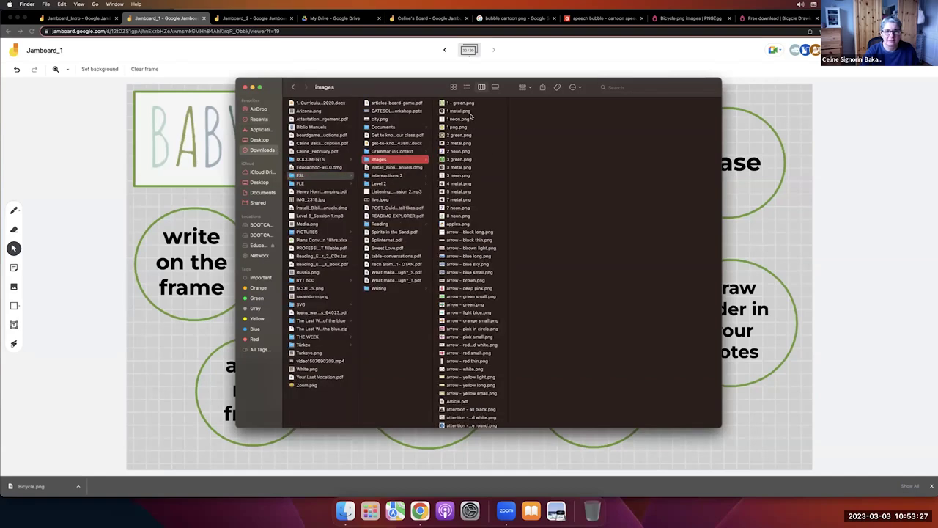
# Step: Browse the saved PNG images in the folder, preview shopper.png, and close the Finder window
pyautogui.scroll(-10, 448, 328)
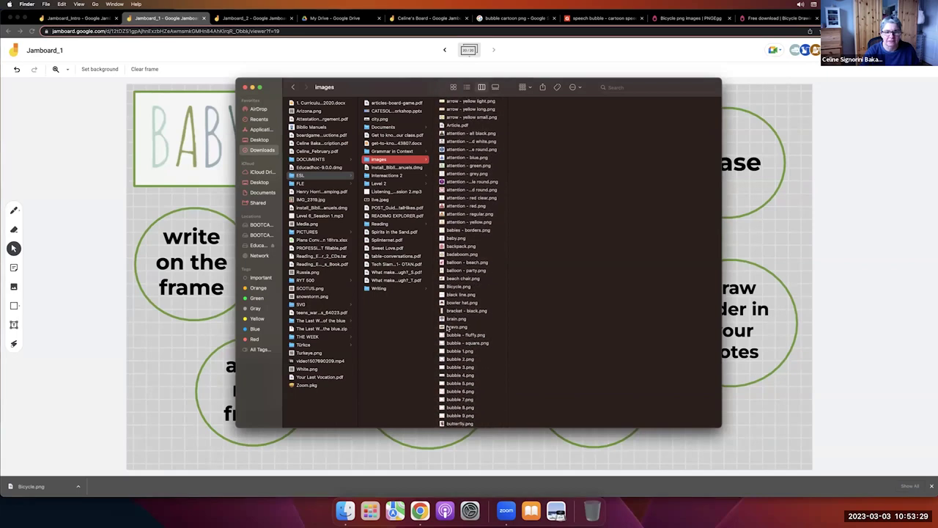
pyautogui.scroll(-20, 448, 328)
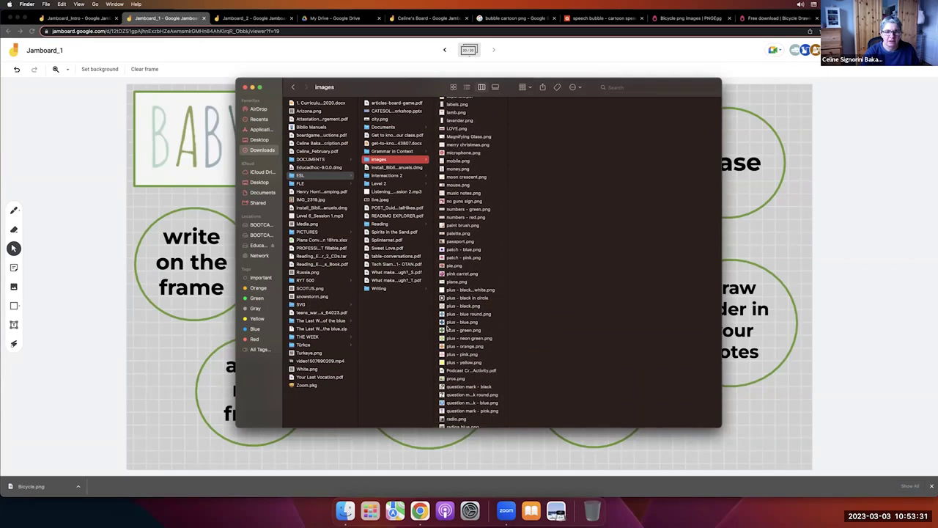
pyautogui.scroll(-15, 447, 327)
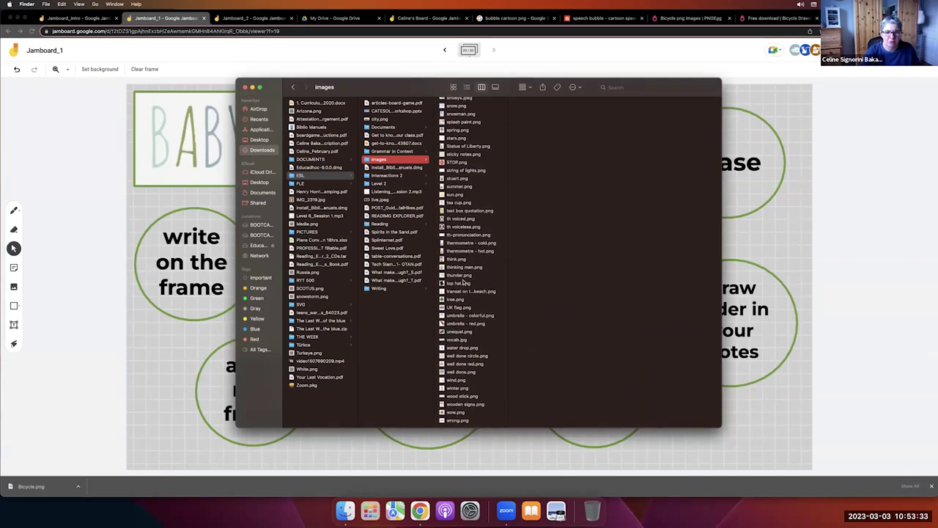
pyautogui.scroll(8, 467, 275)
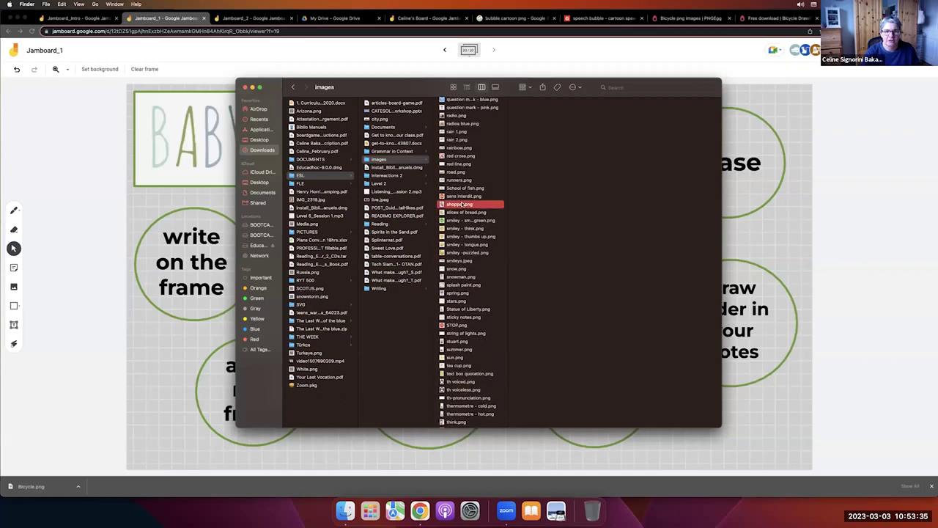
pyautogui.click(460, 205)
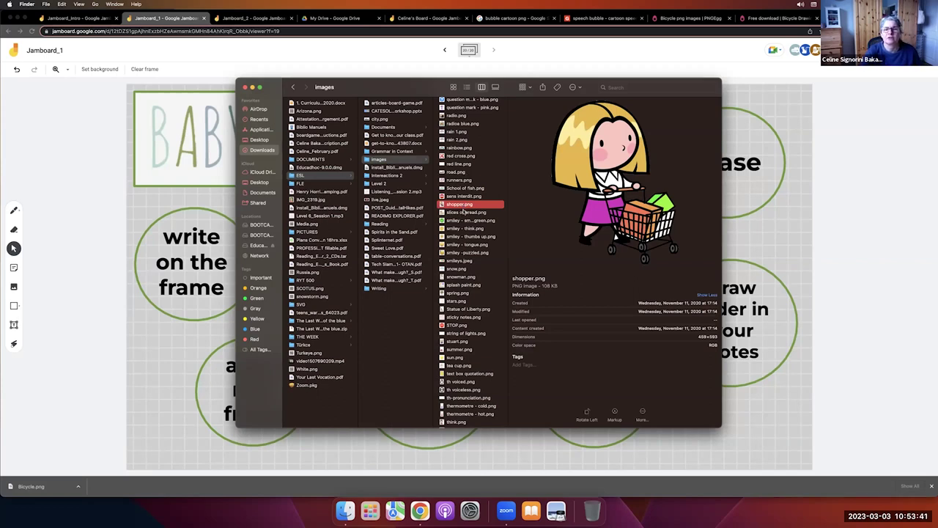
pyautogui.click(245, 88)
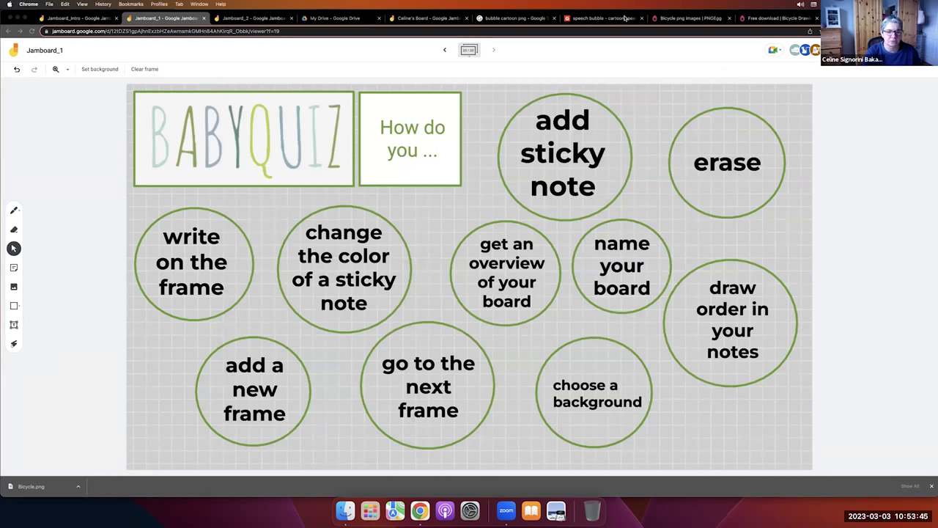
# Step: Return to the TopPNG speech bubble page and open the blank speech bubble PNG from its similar photos
pyautogui.press('super+7')
pyautogui.scroll(-5, 506, 238)
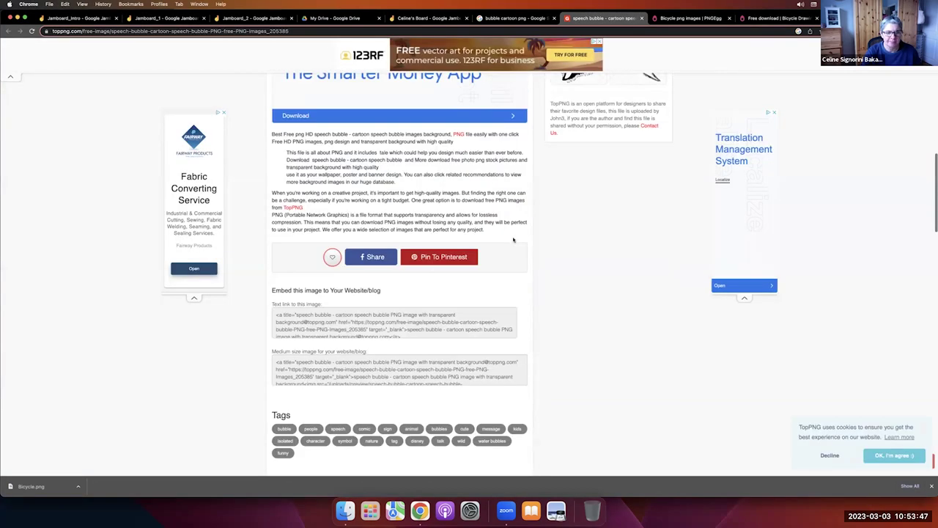
pyautogui.scroll(-8, 389, 249)
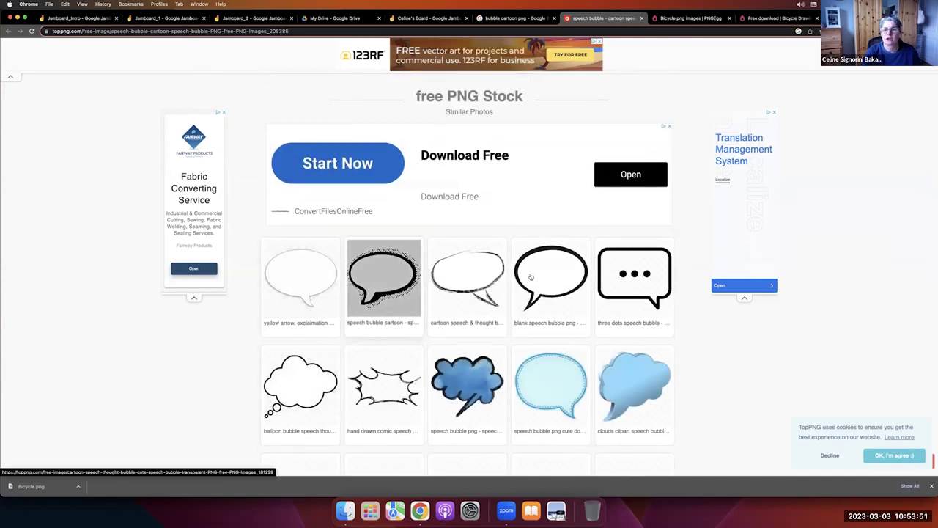
pyautogui.click(534, 276)
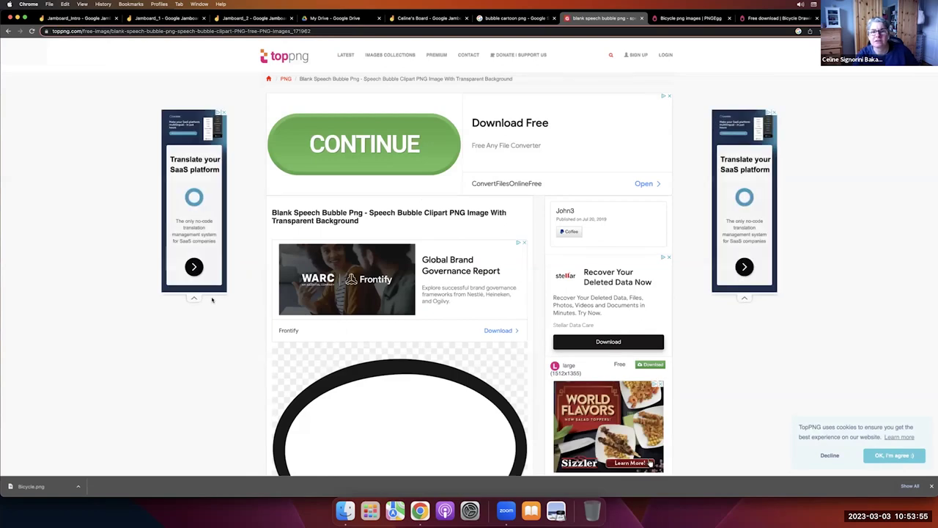
# Step: Look through the blank speech bubble page's image, details and tags, and close the page
pyautogui.scroll(-3, 212, 299)
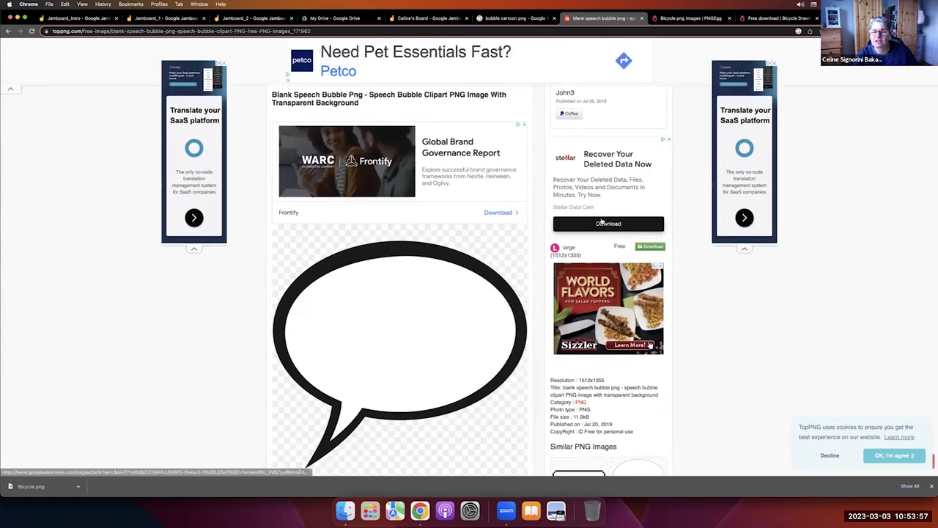
pyautogui.scroll(-5, 600, 220)
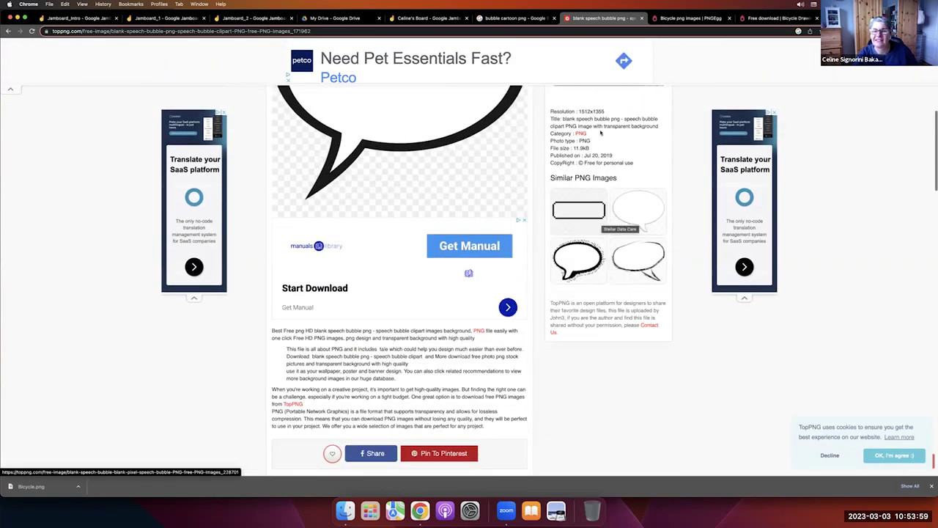
pyautogui.scroll(-6, 228, 343)
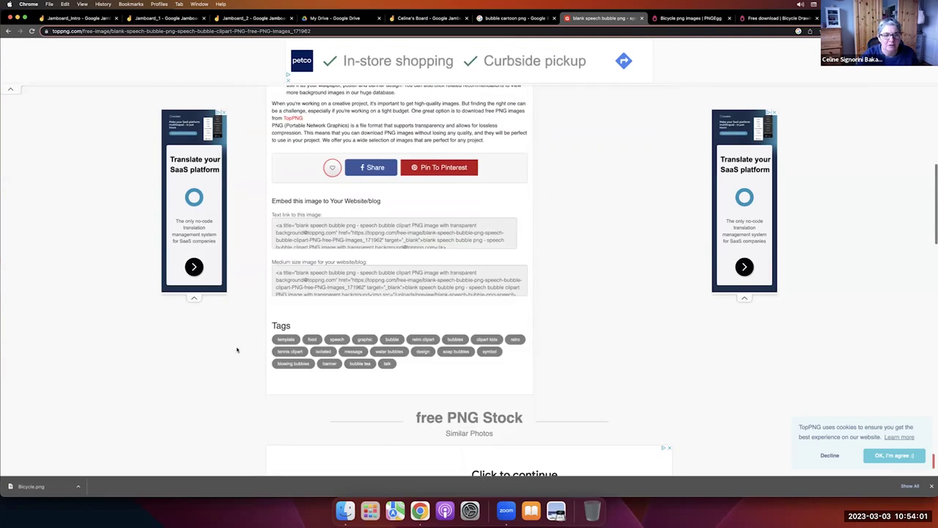
pyautogui.scroll(12, 236, 349)
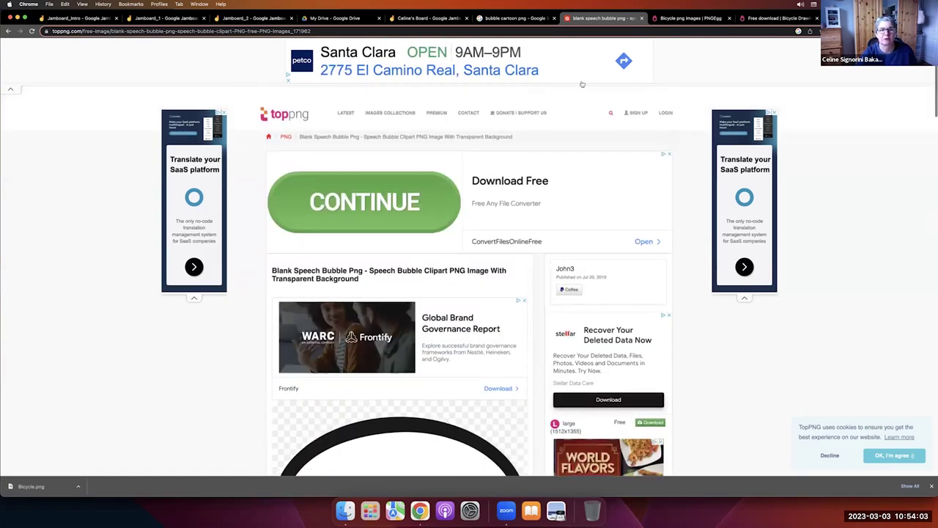
pyautogui.click(641, 18)
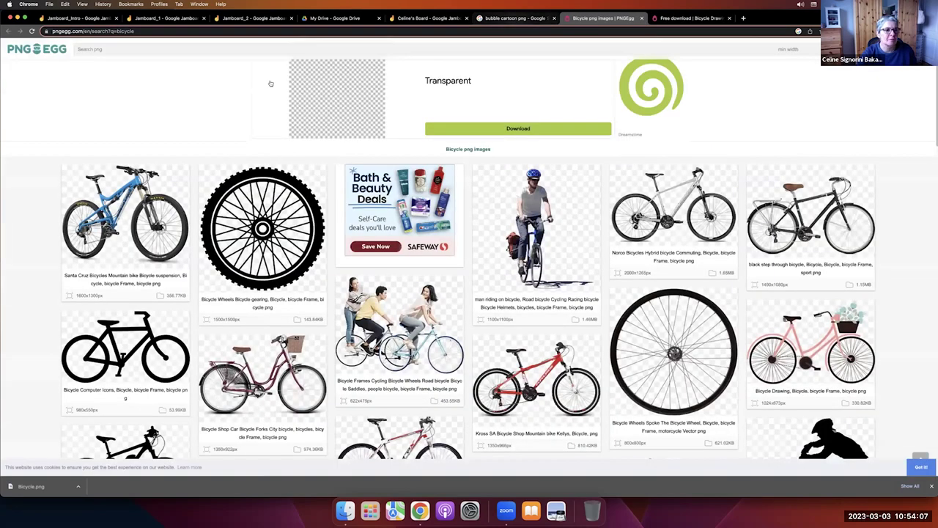
# Step: Highlight the word "png" in the Google image search query and return to Jamboard_2's image upload instructions
pyautogui.click(513, 18)
pyautogui.doubleClick(157, 52)
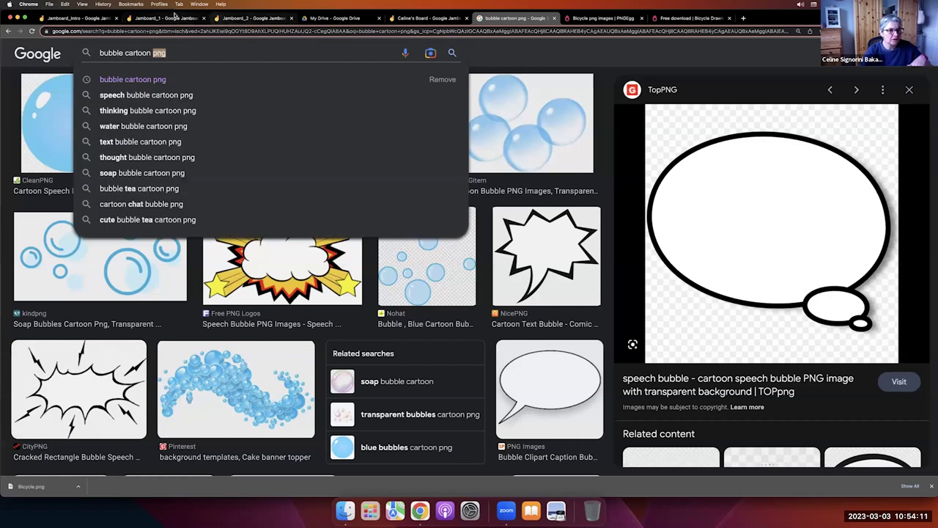
pyautogui.click(168, 18)
pyautogui.click(234, 18)
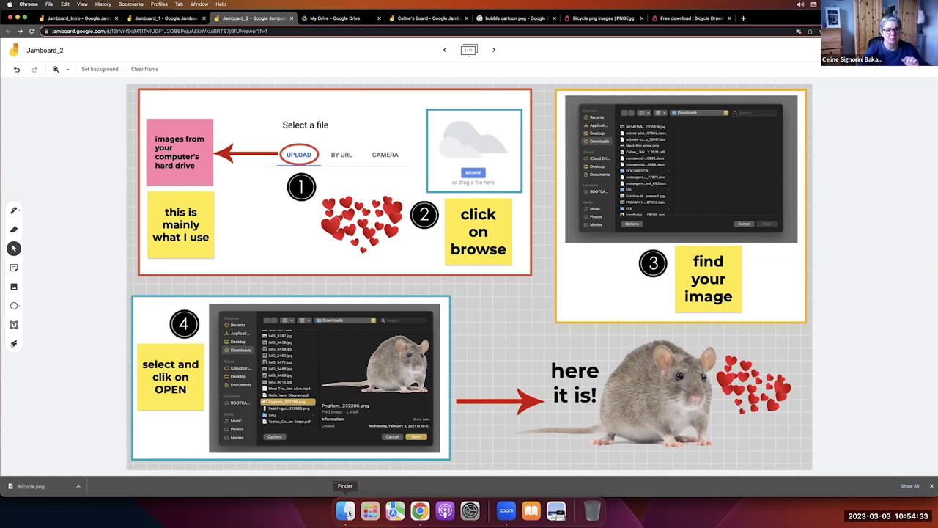
# Step: Open the ESL images folder under Downloads in Finder and preview the arrow PNGs from arrow - black long.png to arrow - brown.png
pyautogui.click(345, 511)
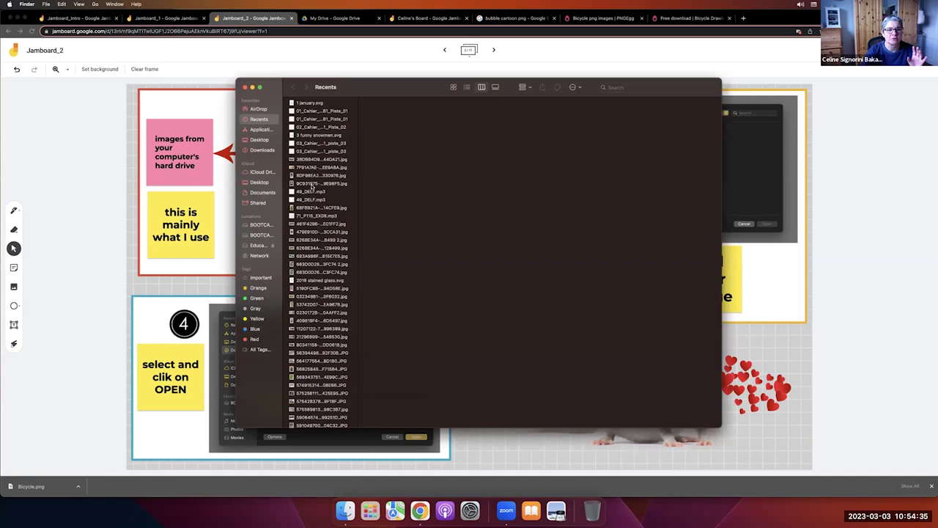
pyautogui.click(258, 150)
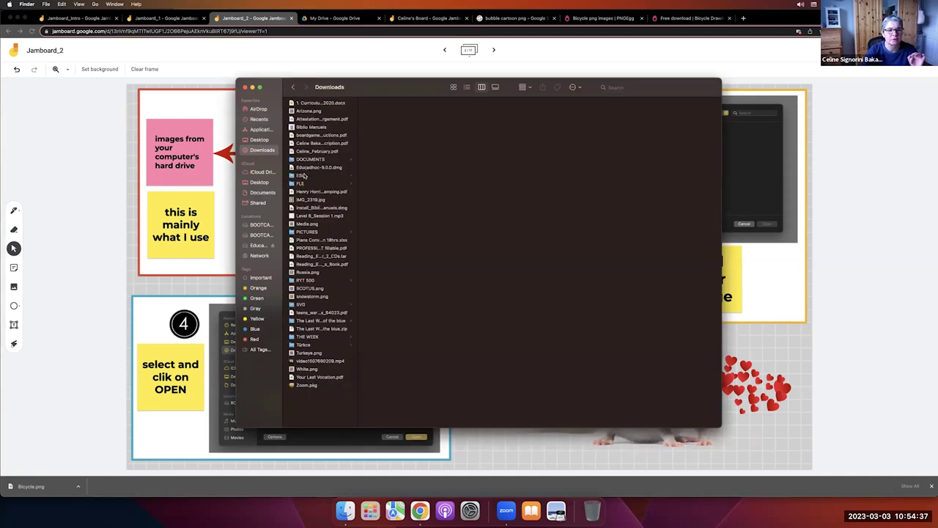
pyautogui.click(303, 176)
pyautogui.click(395, 159)
pyautogui.scroll(-3, 490, 242)
pyautogui.click(485, 152)
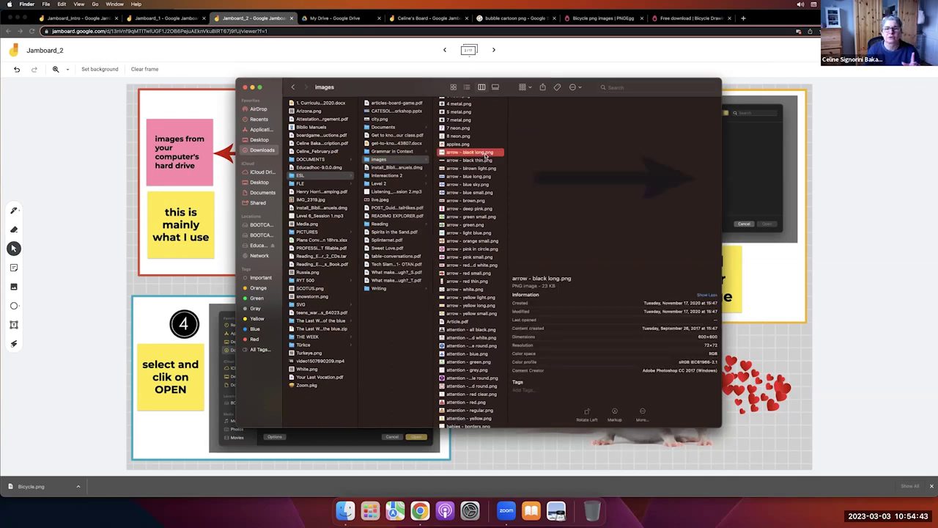
pyautogui.press('Down')
pyautogui.press('Down')
pyautogui.press('Down')
pyautogui.press('Down')
pyautogui.press('Down')
pyautogui.press('Down')
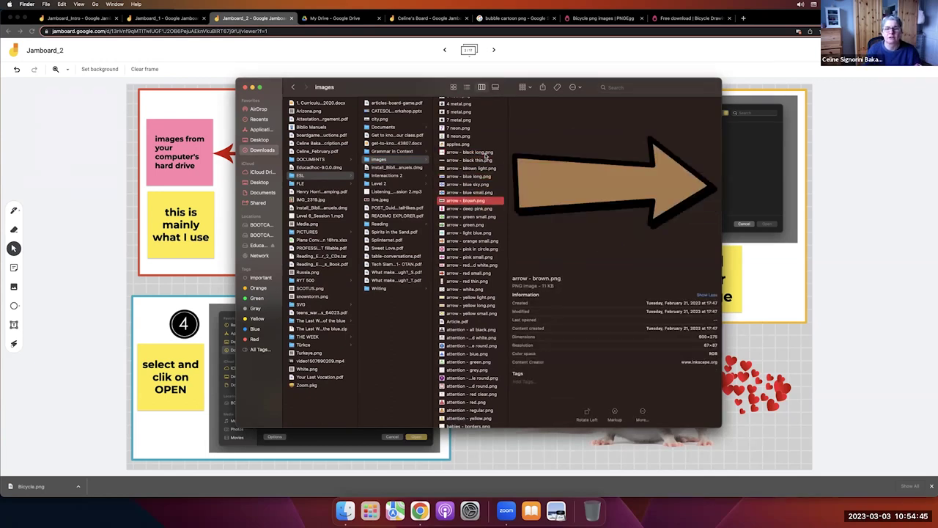
# Step: Preview the attention sign PNGs in the images folder, from attention - all black.png to attention - red clear.png
pyautogui.scroll(-5, 479, 272)
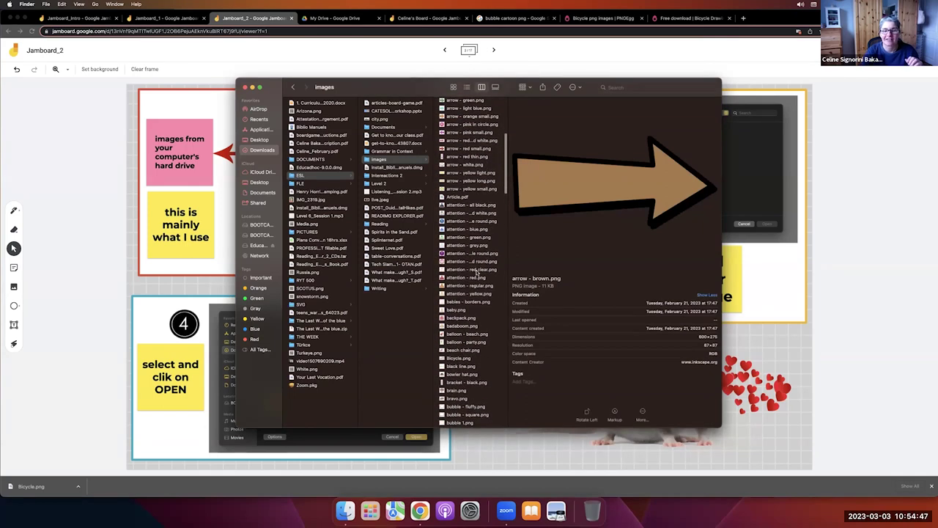
pyautogui.click(461, 206)
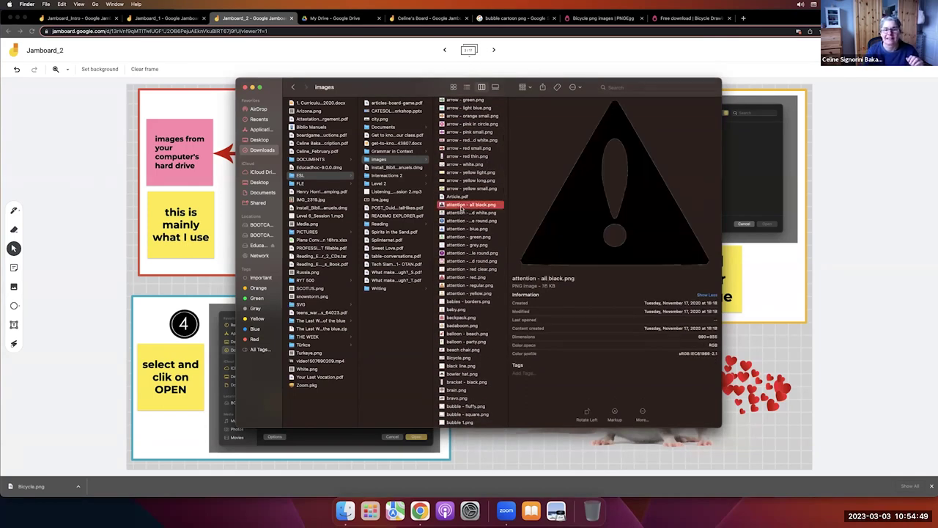
pyautogui.press('Down')
pyautogui.press('Down')
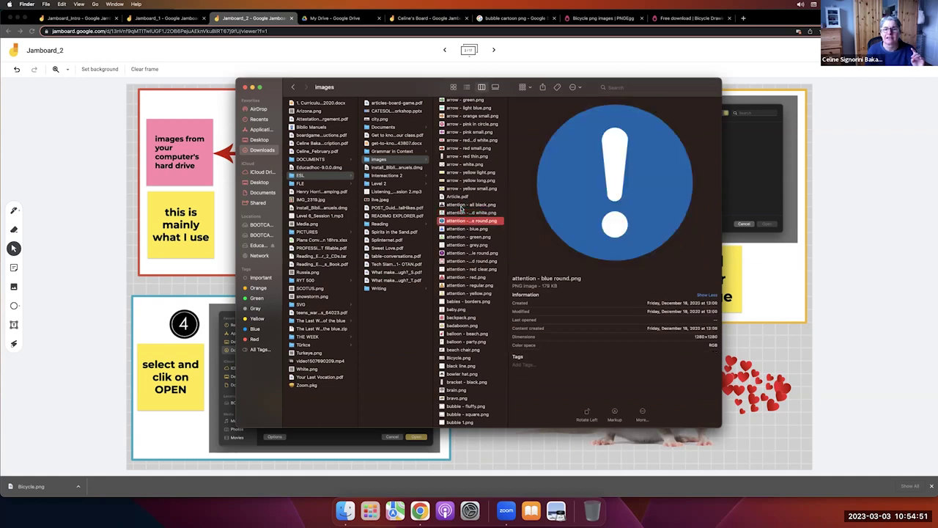
pyautogui.press('Down')
pyautogui.press('Down')
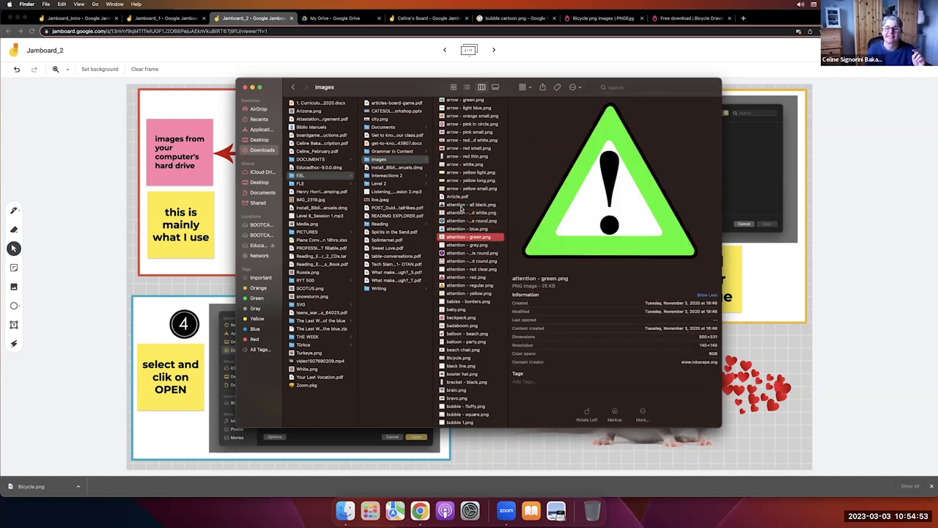
pyautogui.press('Down')
pyautogui.press('Down')
pyautogui.press('Down')
pyautogui.press('Down')
# Step: Preview the speech and thought bubble PNGs from bubble - fluffy.png to bubble 6.png, and close the Finder window
pyautogui.scroll(-3, 466, 322)
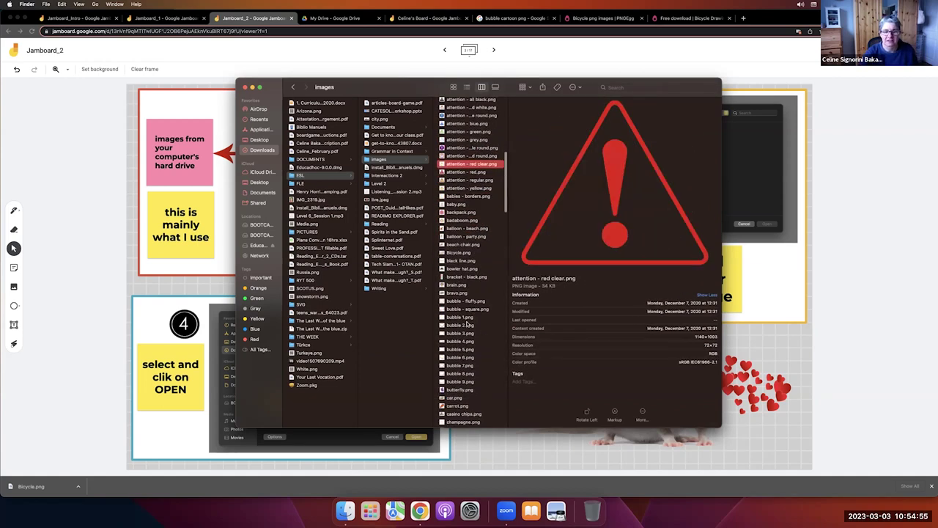
pyautogui.scroll(-2, 466, 323)
pyautogui.click(460, 290)
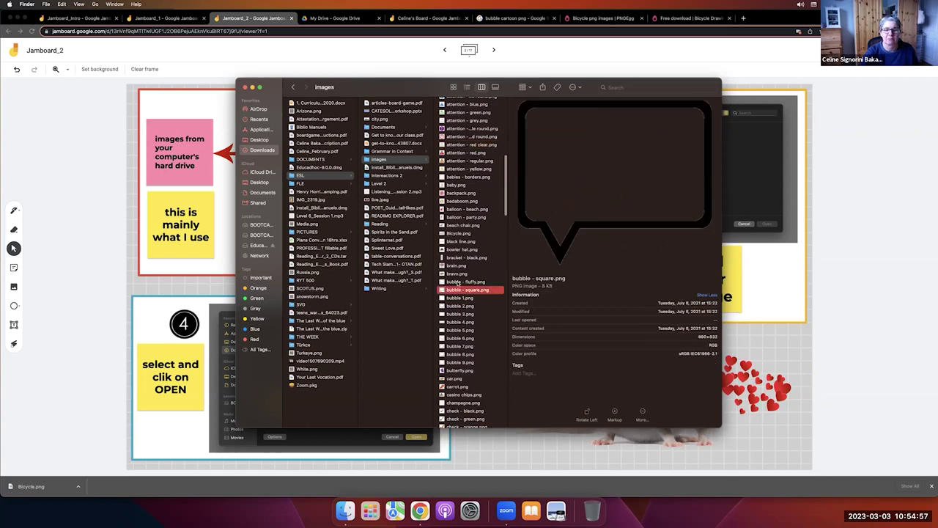
pyautogui.click(459, 282)
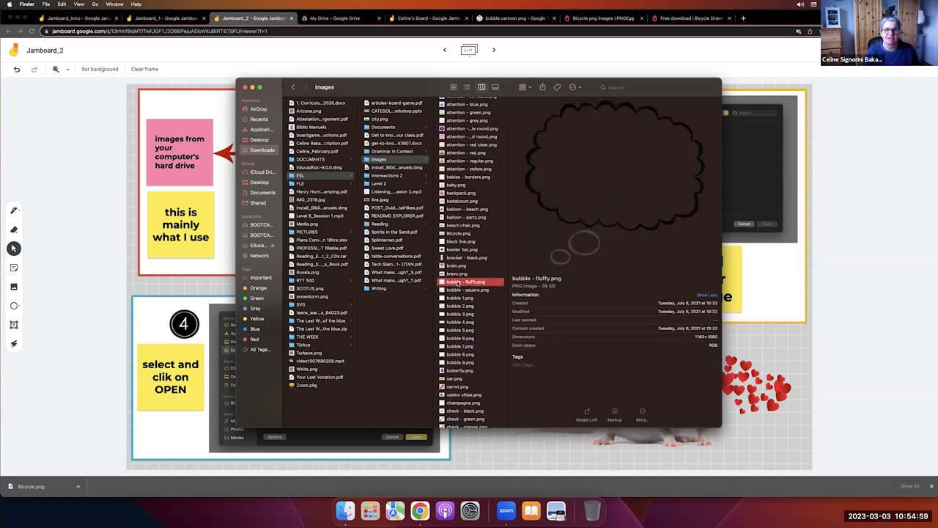
pyautogui.press('Down')
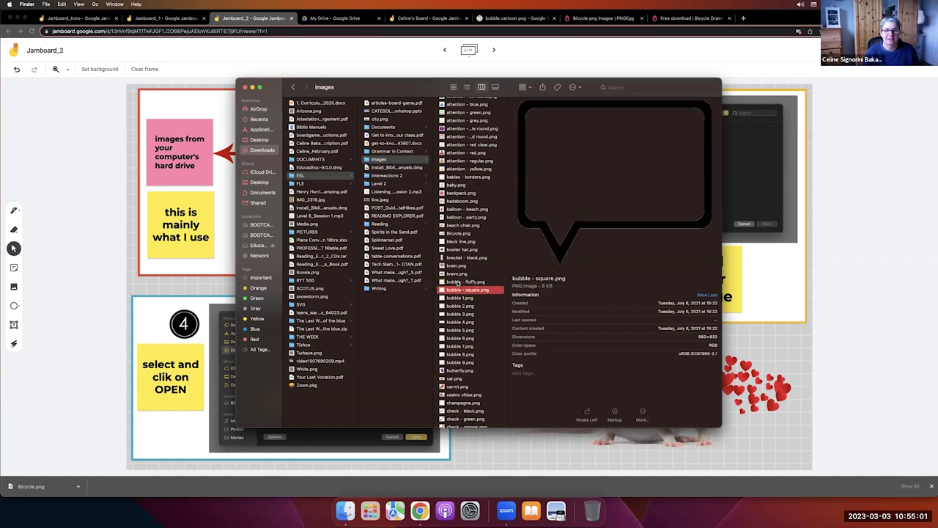
pyautogui.press('Down')
pyautogui.press('Down')
pyautogui.press('Down')
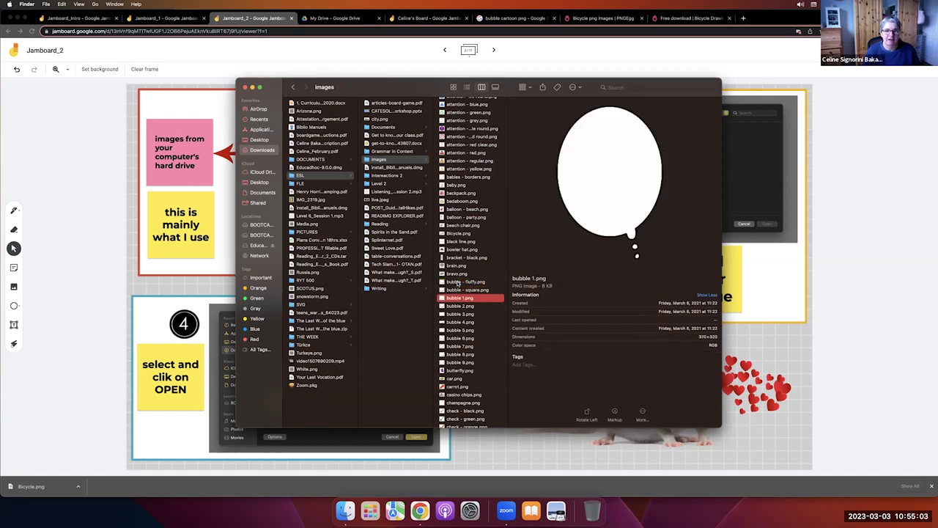
pyautogui.press('Down')
pyautogui.press('Up')
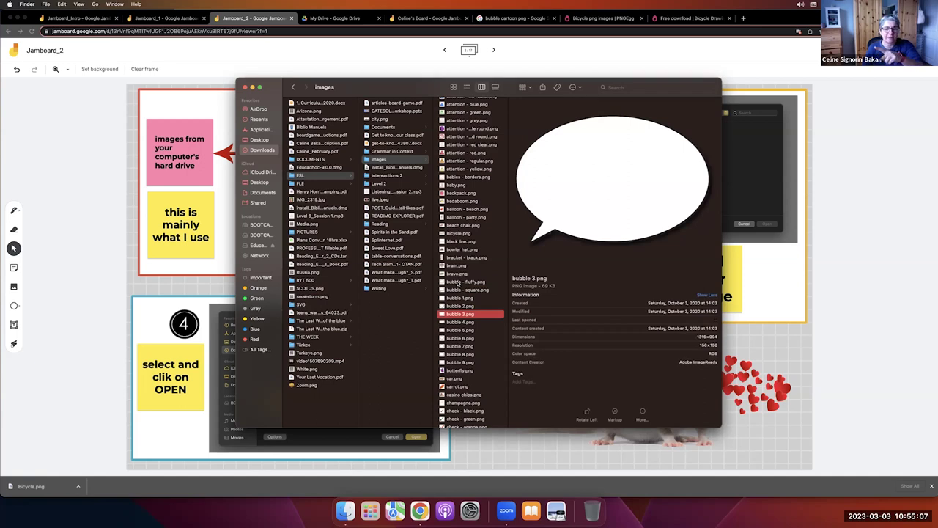
pyautogui.press('Down')
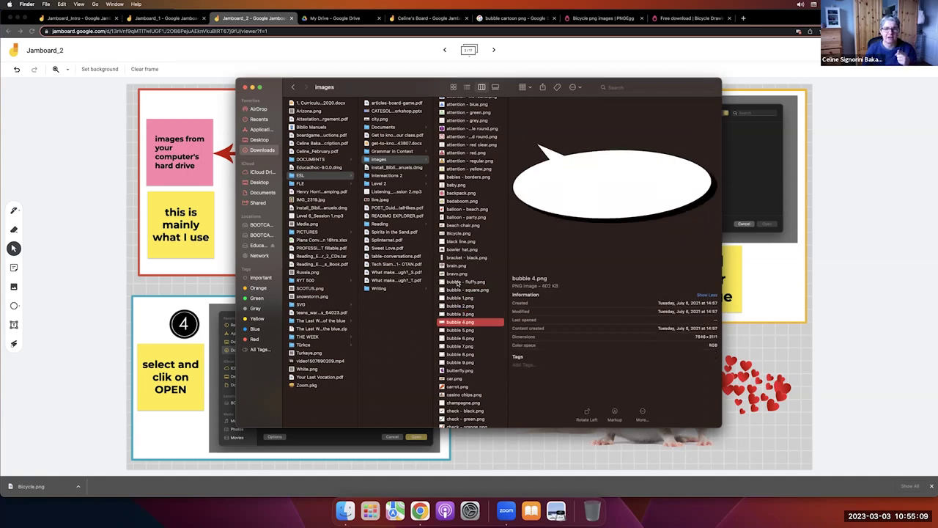
pyautogui.press('Down')
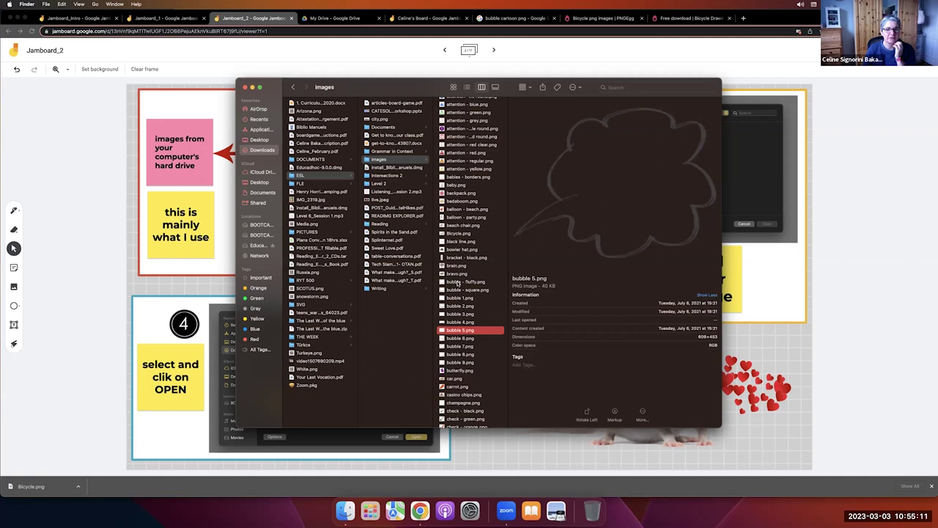
pyautogui.press('Down')
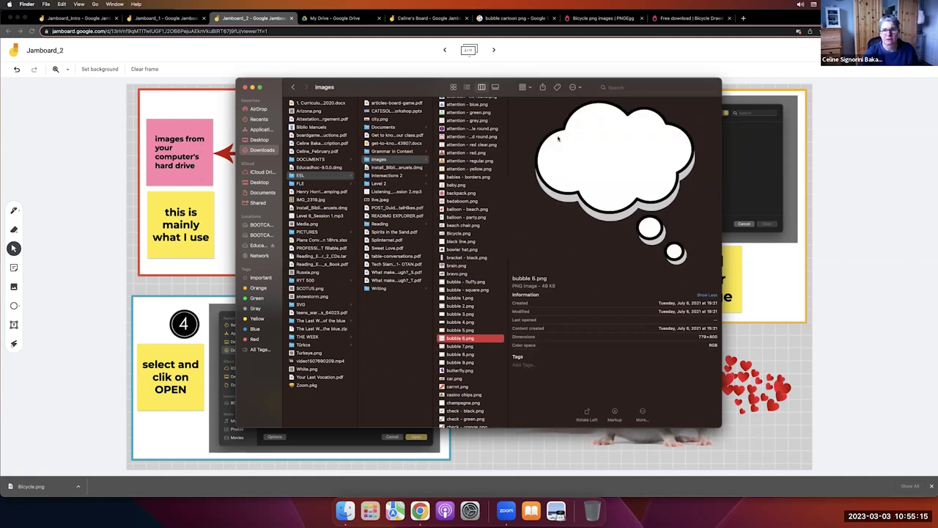
pyautogui.click(245, 86)
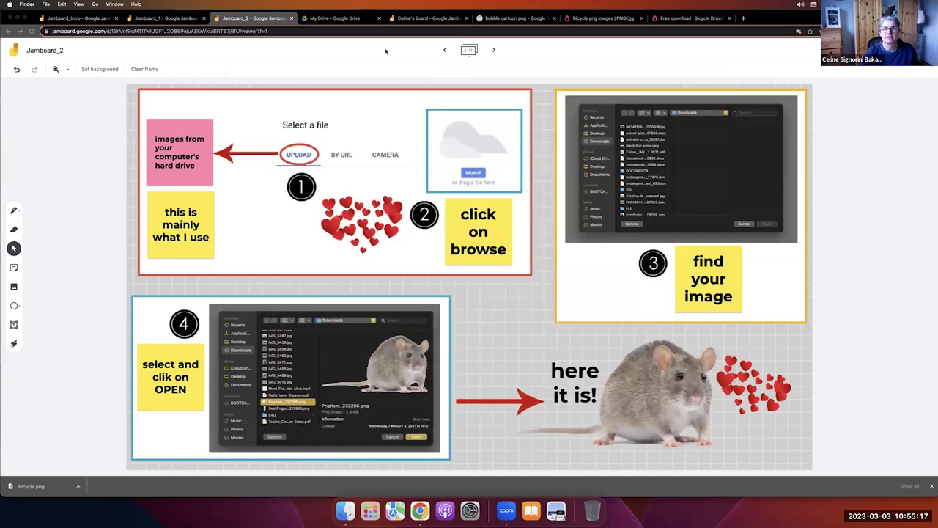
# Step: Switch to the board with the bicycle speech bubble and delete its green and orange sticky notes
pyautogui.click(407, 16)
pyautogui.click(431, 164)
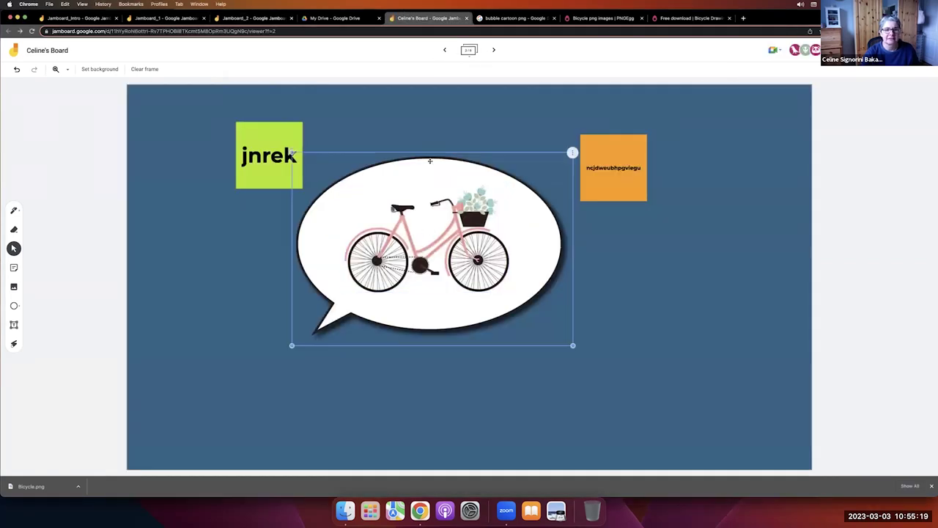
pyautogui.click(293, 163)
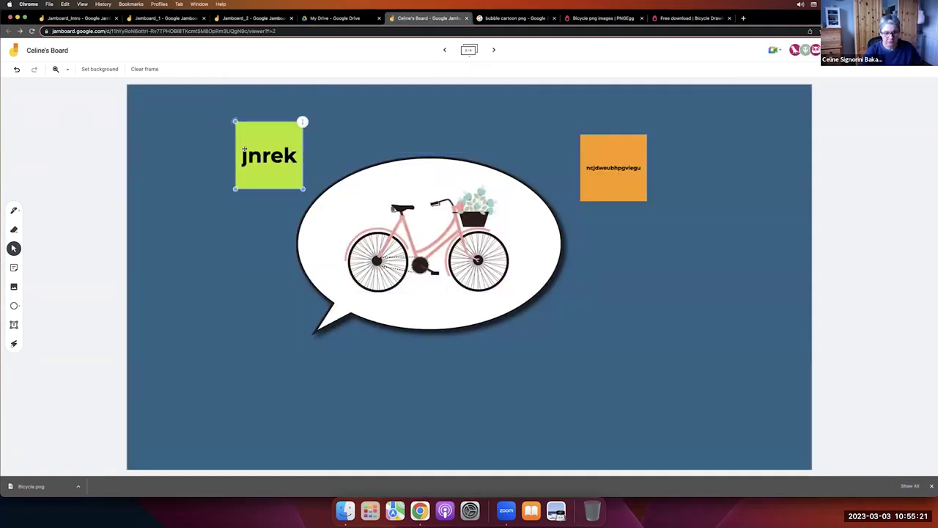
pyautogui.press('Delete')
pyautogui.click(628, 169)
pyautogui.press('Delete')
# Step: Rotate the speech bubble 180 degrees so its tail points up, and move the bicycle slightly down inside it
pyautogui.click(345, 200)
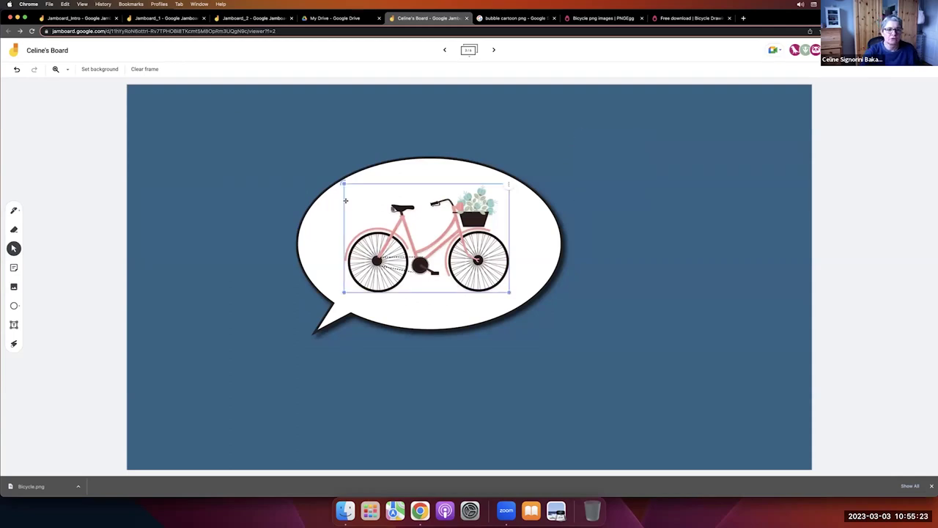
pyautogui.click(318, 211)
pyautogui.moveTo(292, 151); pyautogui.dragTo(625, 281)
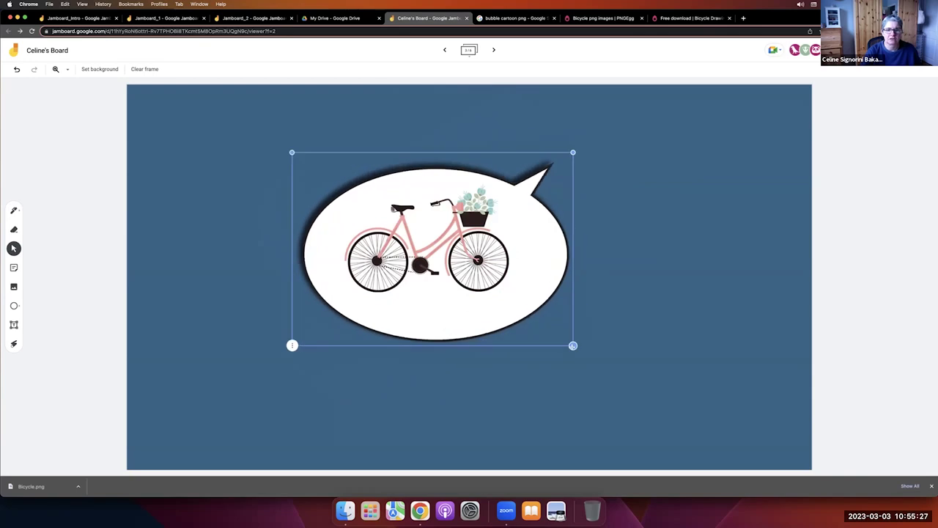
pyautogui.moveTo(573, 345)
pyautogui.mouseDown()
pyautogui.moveTo(586, 322)
pyautogui.moveTo(576, 347)
pyautogui.mouseUp()
pyautogui.click(578, 348)
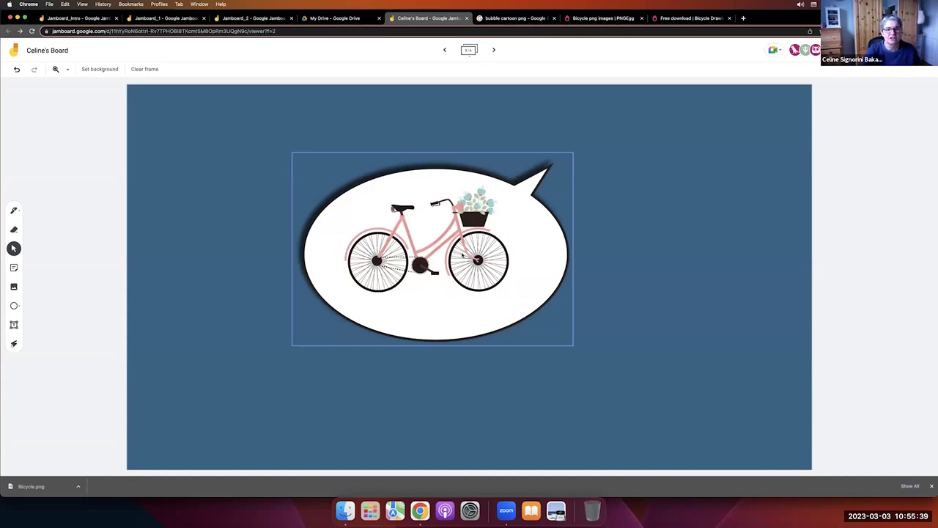
pyautogui.moveTo(425, 242); pyautogui.dragTo(428, 257)
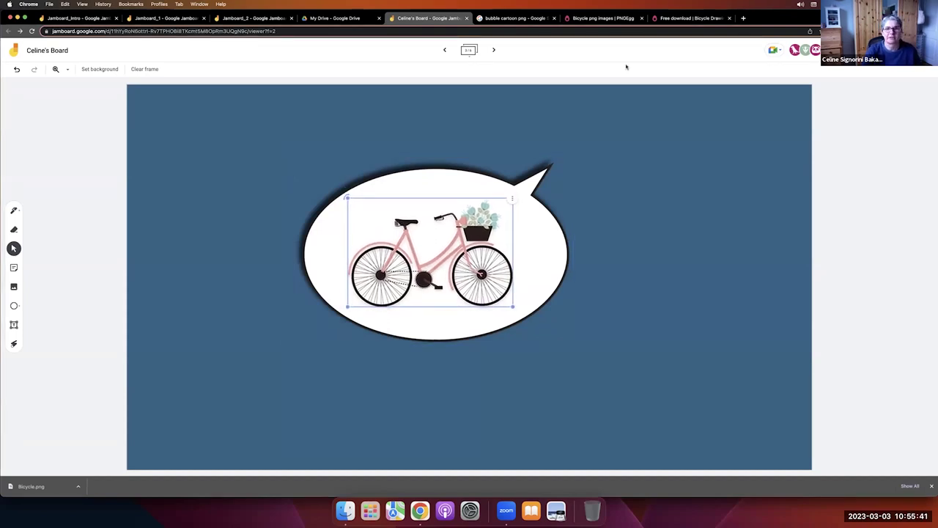
# Step: Shorten the Google image search to "bubble cartoon" and copy the blue bubbles image from iStock
pyautogui.click(597, 17)
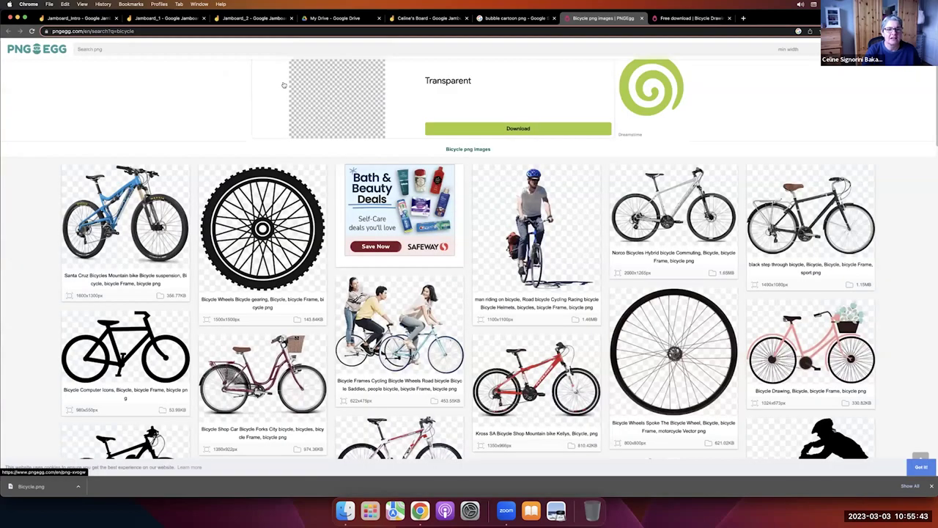
pyautogui.click(498, 18)
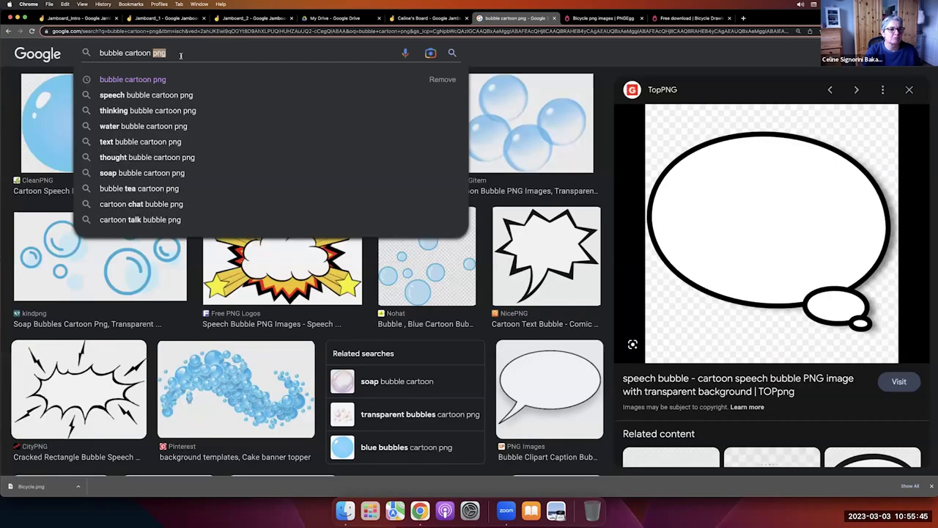
pyautogui.press('BackSpace')
pyautogui.press('Return')
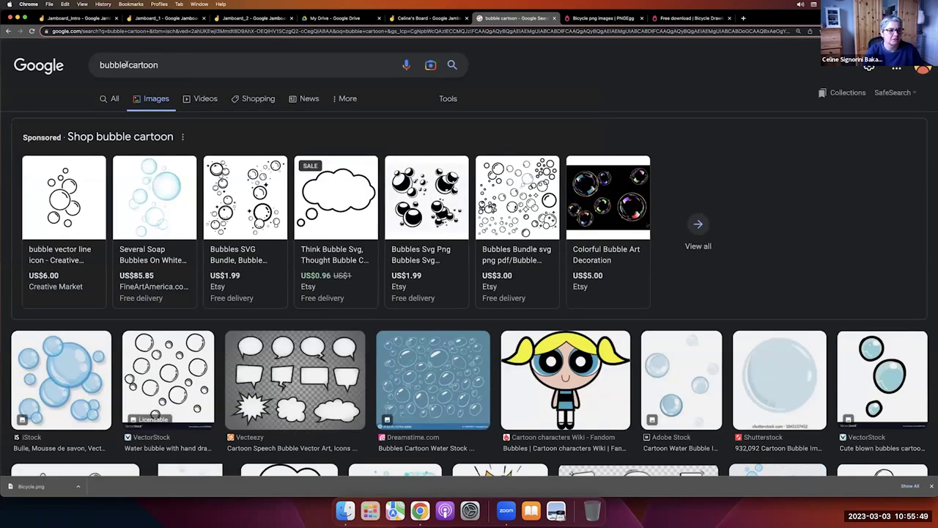
pyautogui.click(61, 379)
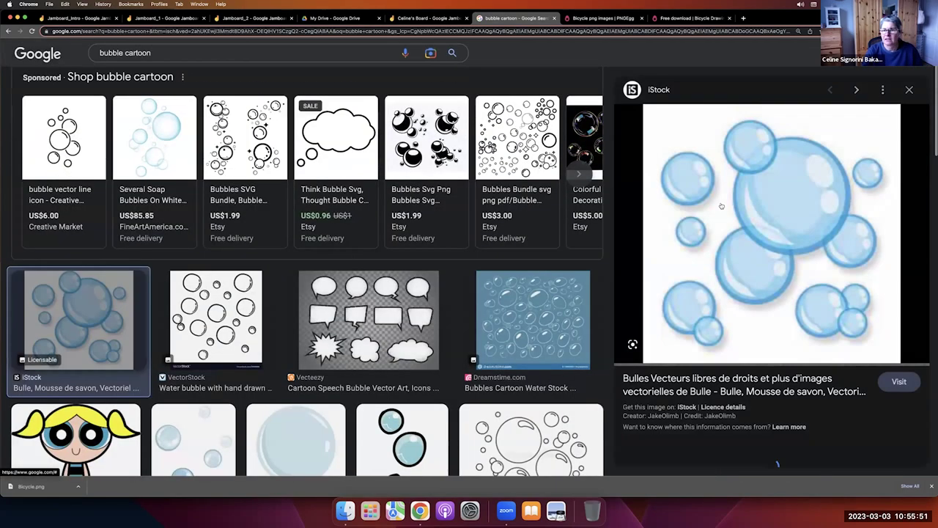
pyautogui.rightClick(722, 204)
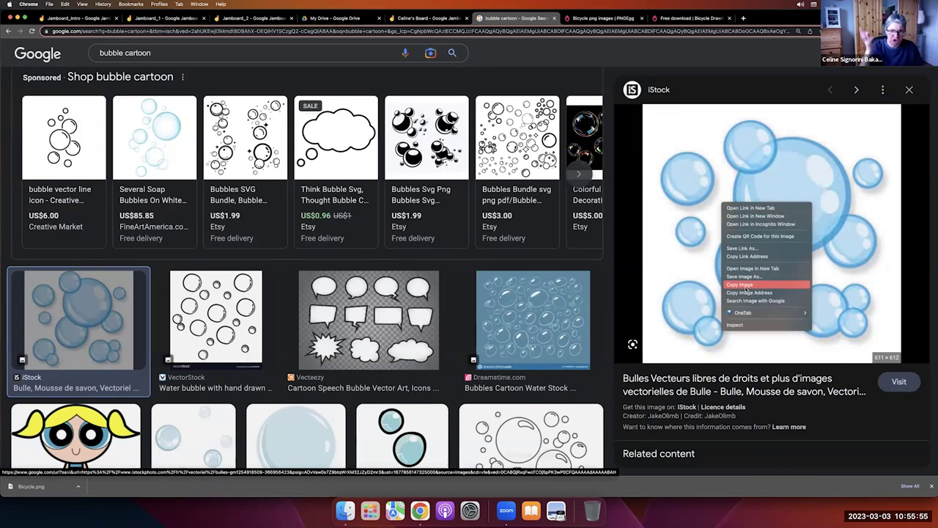
pyautogui.click(745, 289)
# Step: Paste the copied bubbles image onto the board, place it beside the speech bubble, and delete it
pyautogui.hotkey('ctrl', 'shift', 'Tab')
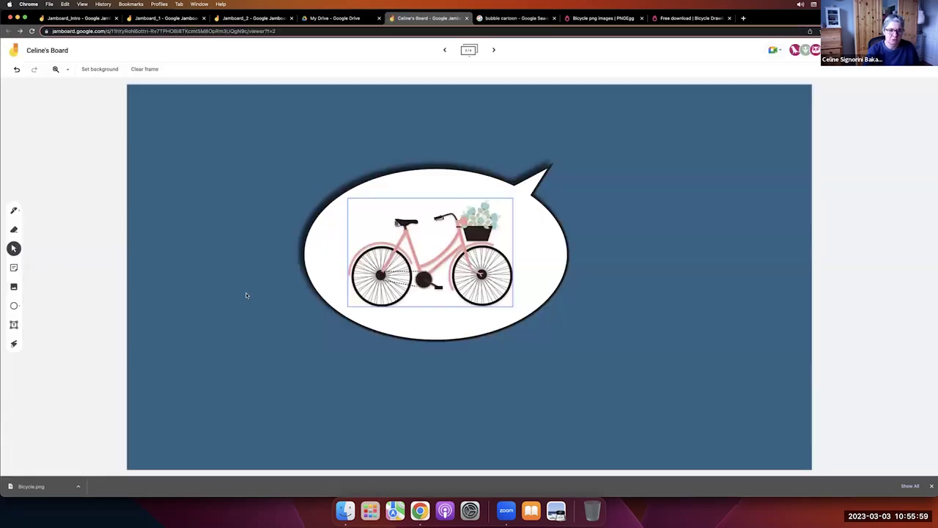
pyautogui.press('super+v')
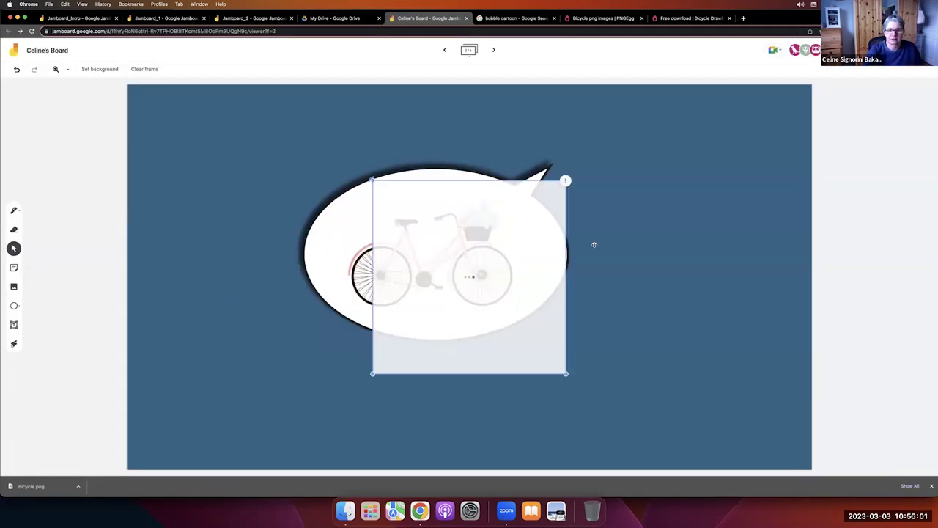
pyautogui.moveTo(463, 270); pyautogui.dragTo(684, 206)
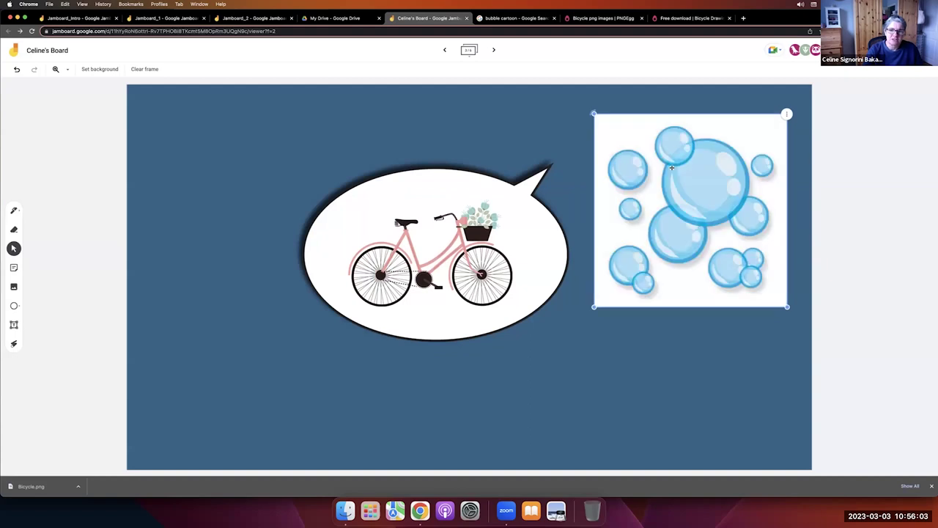
pyautogui.moveTo(659, 222); pyautogui.dragTo(660, 269)
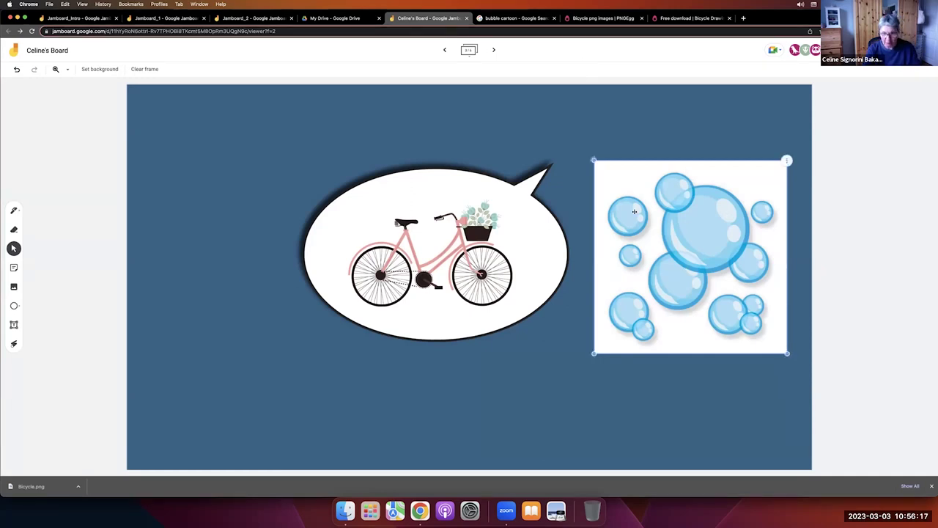
pyautogui.press('BackSpace')
# Step: Search Google Images for "tour eiffel" and copy the Eiffel Tower photo from Sirmione Turismo
pyautogui.click(601, 18)
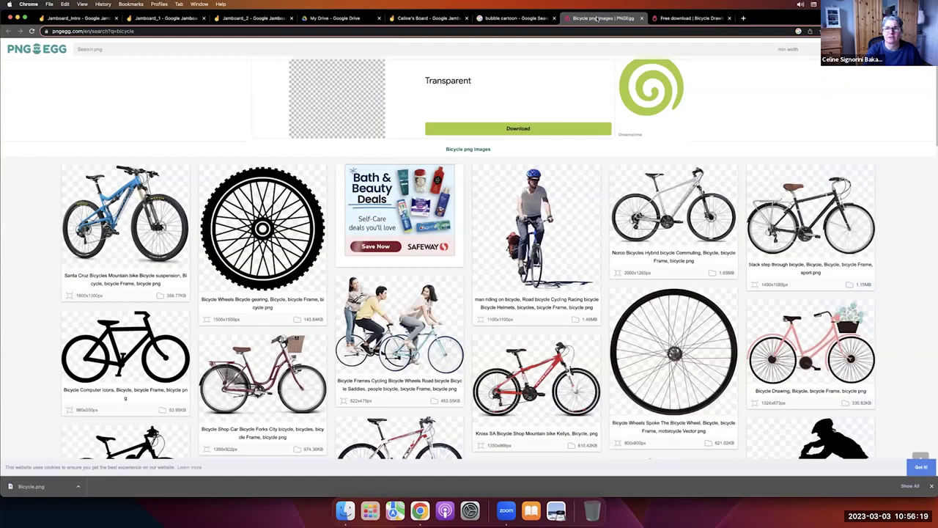
pyautogui.click(513, 17)
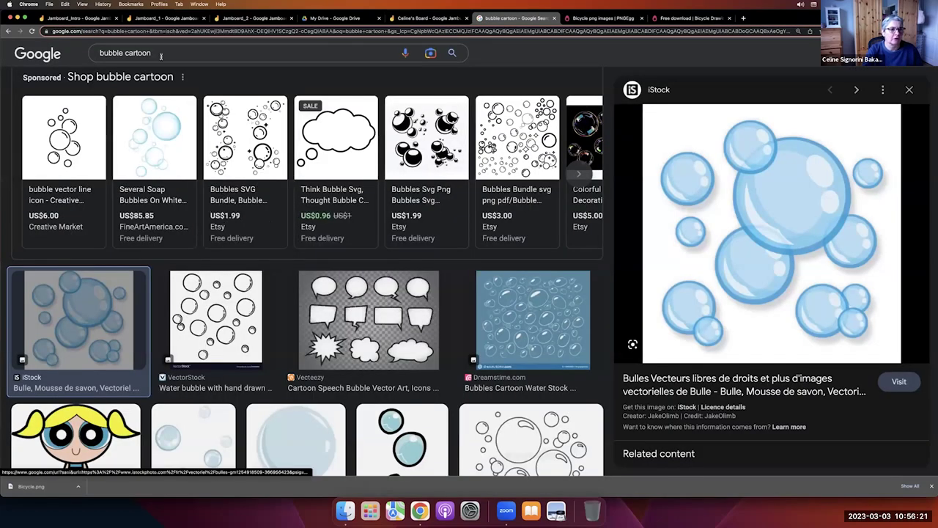
pyautogui.tripleClick(124, 53)
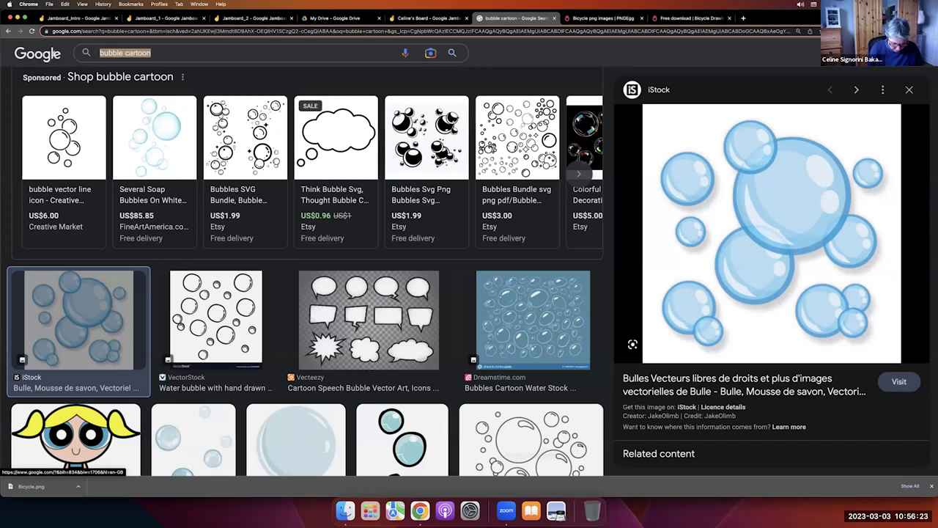
pyautogui.write('tour eiffel')
pyautogui.press('Return')
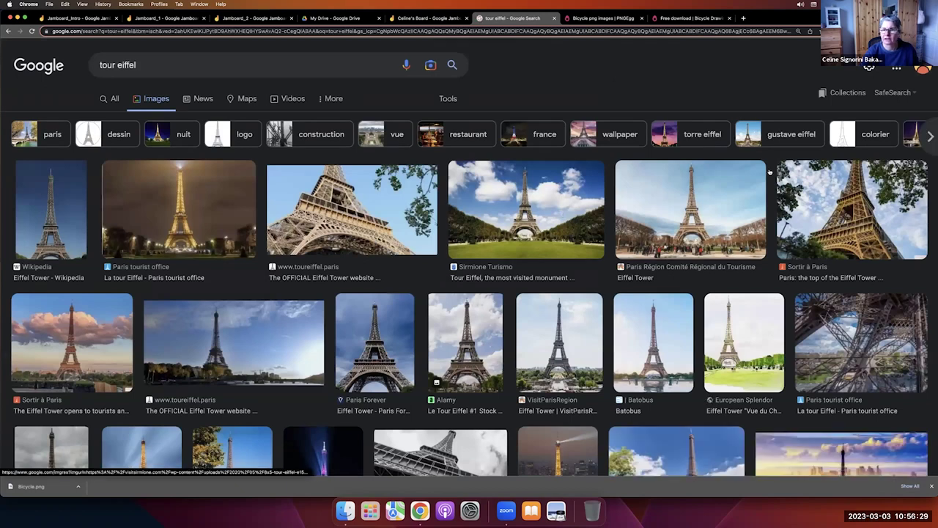
pyautogui.click(578, 219)
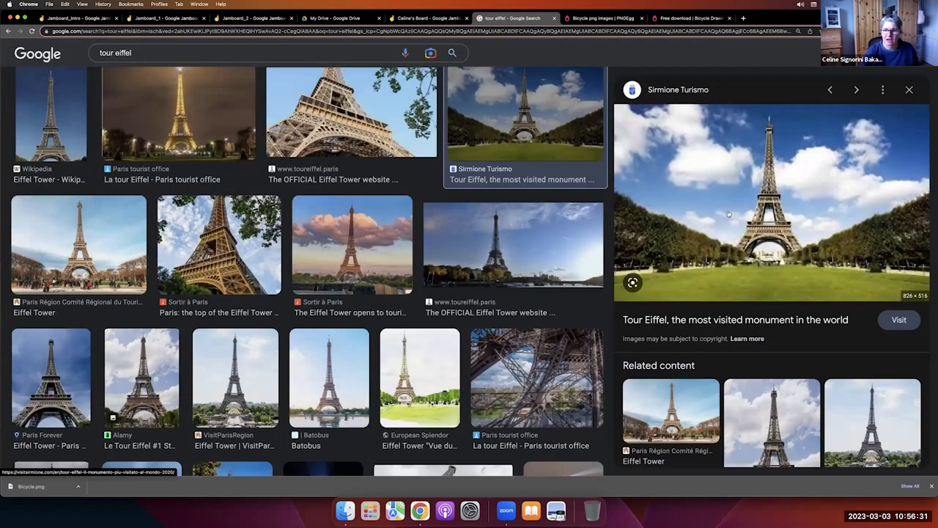
pyautogui.rightClick(714, 187)
pyautogui.click(740, 273)
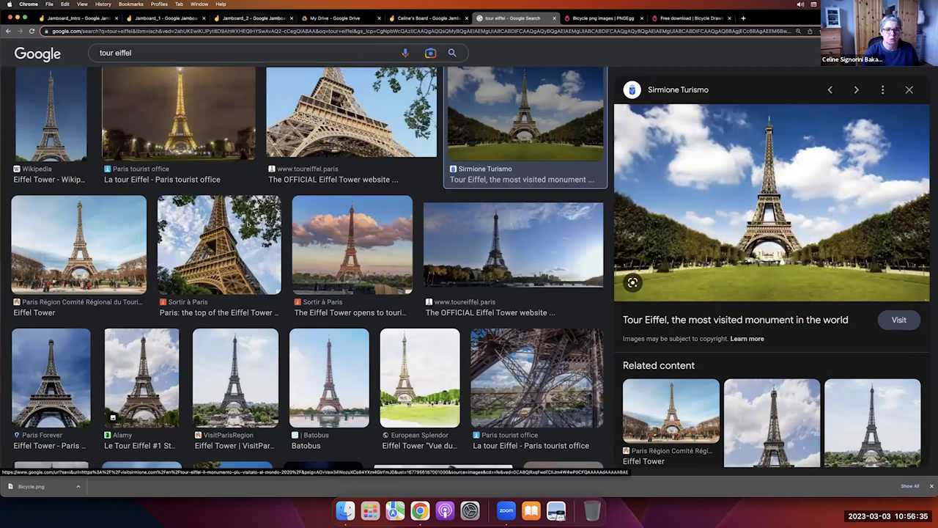
# Step: Paste the copied Eiffel Tower photo onto the bicycle board and move the speech bubble and bicycle down to the board's lower left
pyautogui.click(429, 18)
pyautogui.press('super+v')
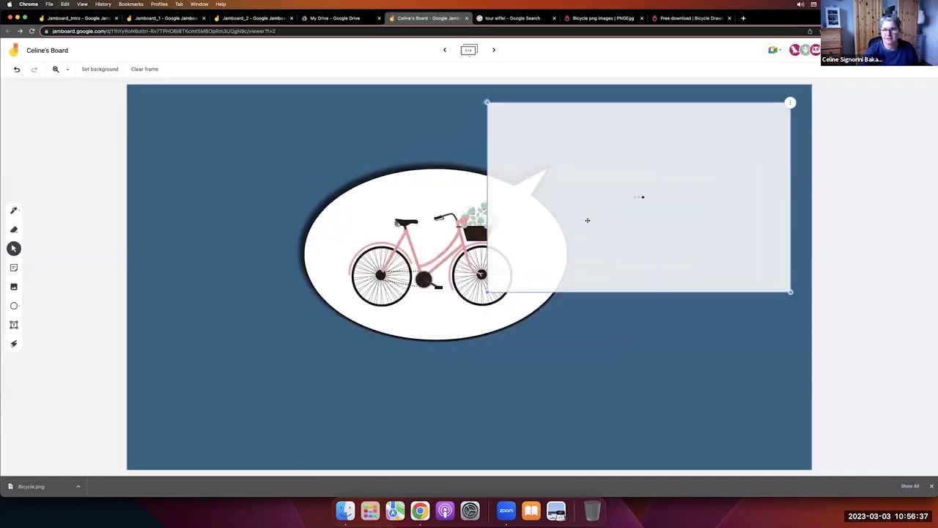
pyautogui.moveTo(363, 215); pyautogui.dragTo(246, 268)
pyautogui.click(462, 178)
pyautogui.moveTo(463, 178); pyautogui.dragTo(348, 244)
# Step: Shrink the Eiffel Tower photo slightly and move it down so it overlaps the edge of the speech bubble
pyautogui.moveTo(804, 264); pyautogui.dragTo(742, 270)
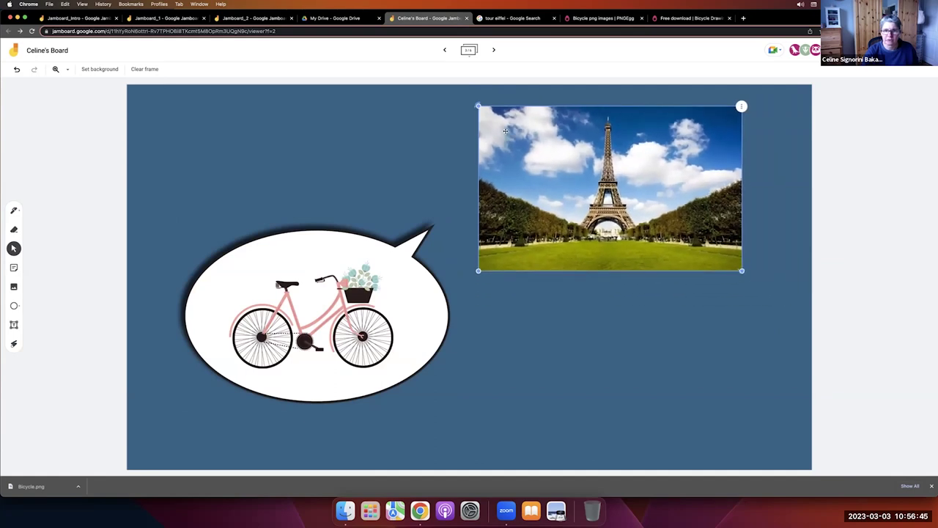
pyautogui.moveTo(478, 106)
pyautogui.mouseDown()
pyautogui.moveTo(481, 117)
pyautogui.moveTo(479, 107)
pyautogui.mouseUp()
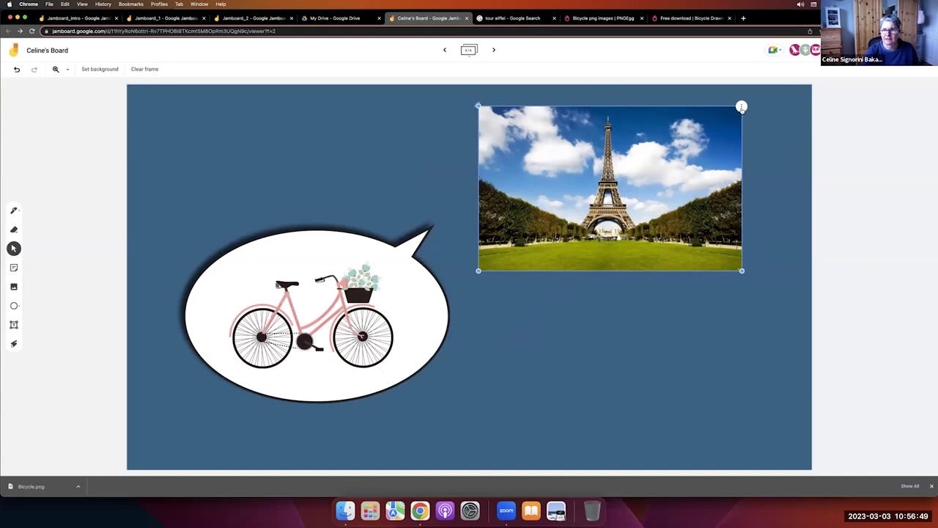
pyautogui.moveTo(615, 245); pyautogui.dragTo(559, 320)
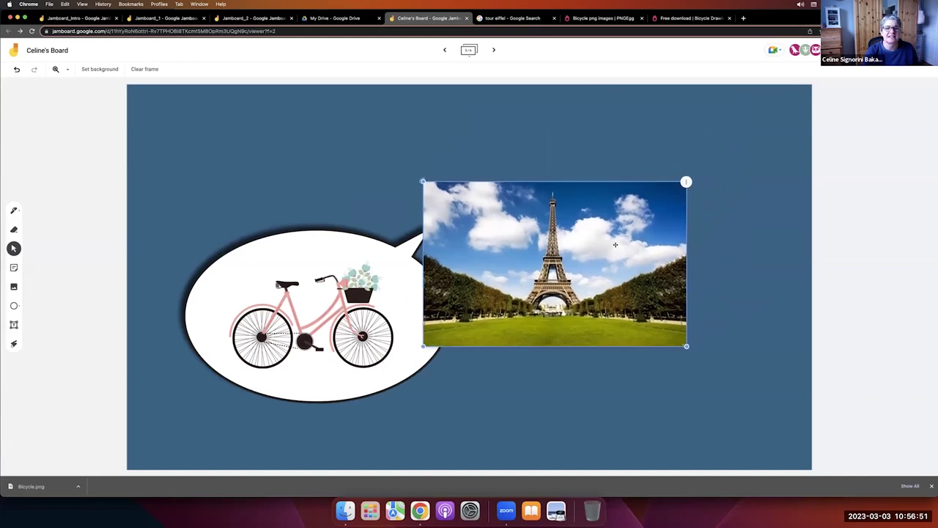
pyautogui.moveTo(615, 245); pyautogui.dragTo(614, 299)
pyautogui.click(352, 241)
pyautogui.click(351, 328)
pyautogui.click(481, 315)
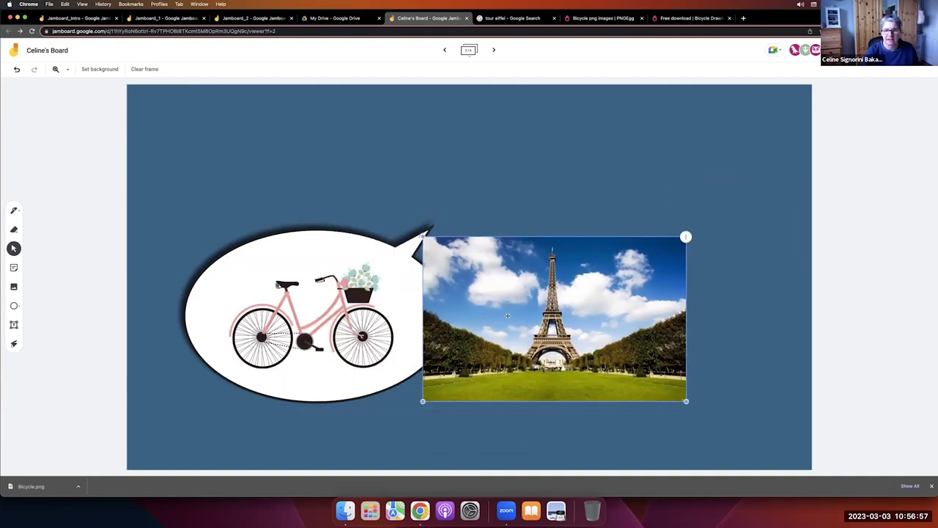
# Step: Send the Eiffel Tower photo to the back and move it up so the speech bubble's tail overlaps it
pyautogui.click(685, 236)
pyautogui.moveTo(720, 264)
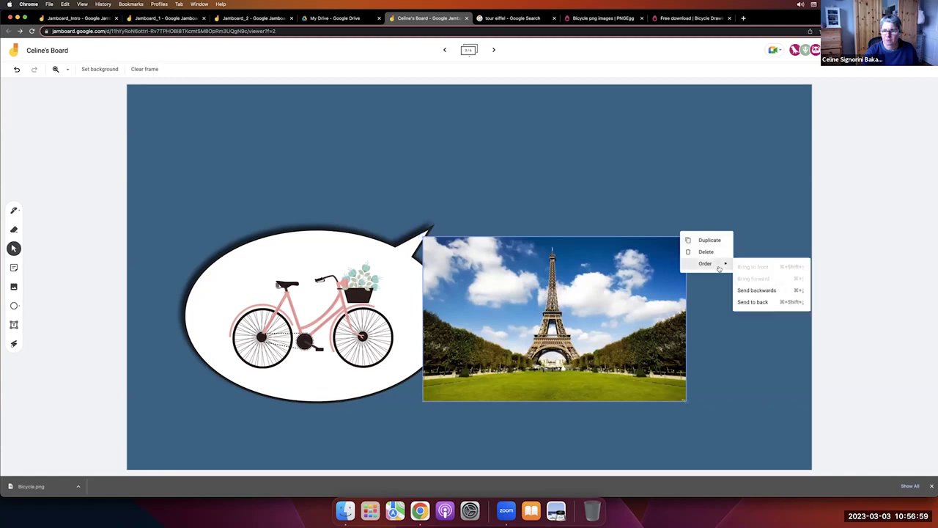
pyautogui.click(770, 304)
pyautogui.moveTo(613, 331); pyautogui.dragTo(546, 268)
pyautogui.click(567, 412)
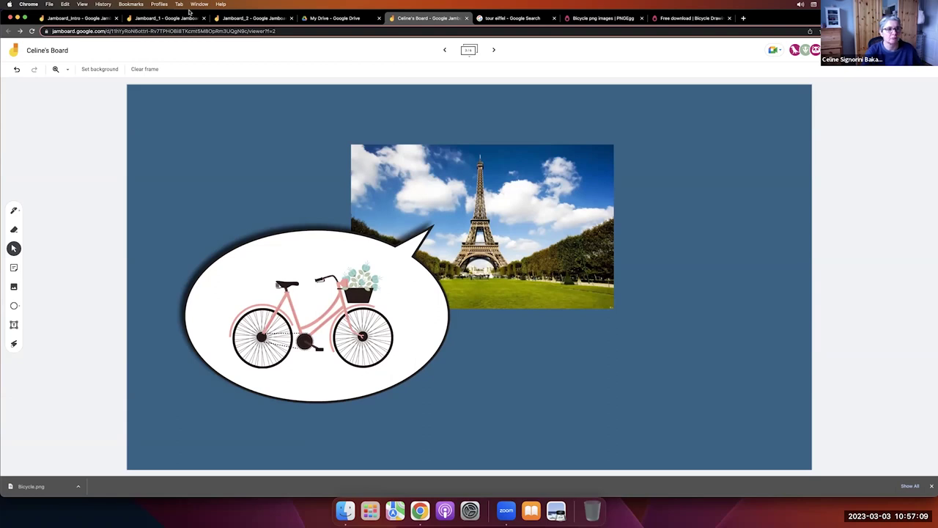
# Step: Review the Jamboard_2 frames on uploading images and inserting them from the internet, and open the image insertion dialog
pyautogui.click(253, 18)
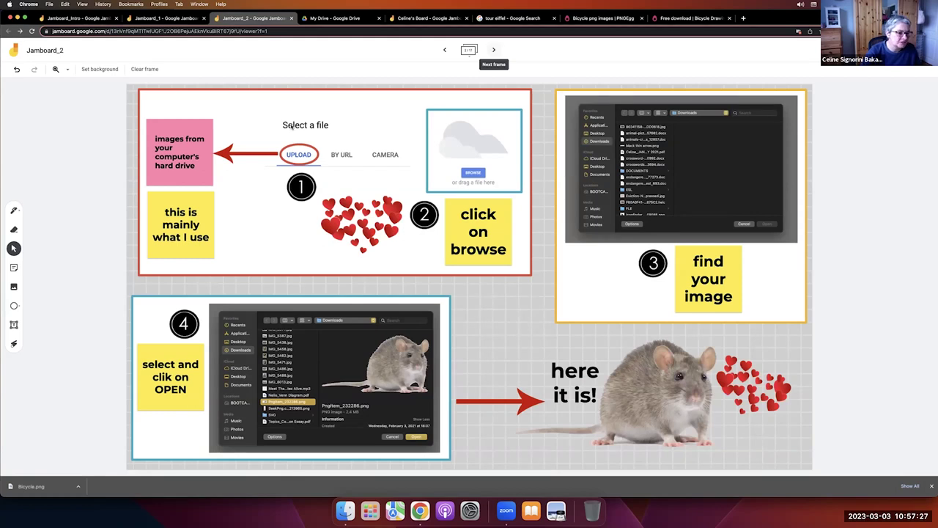
pyautogui.click(14, 287)
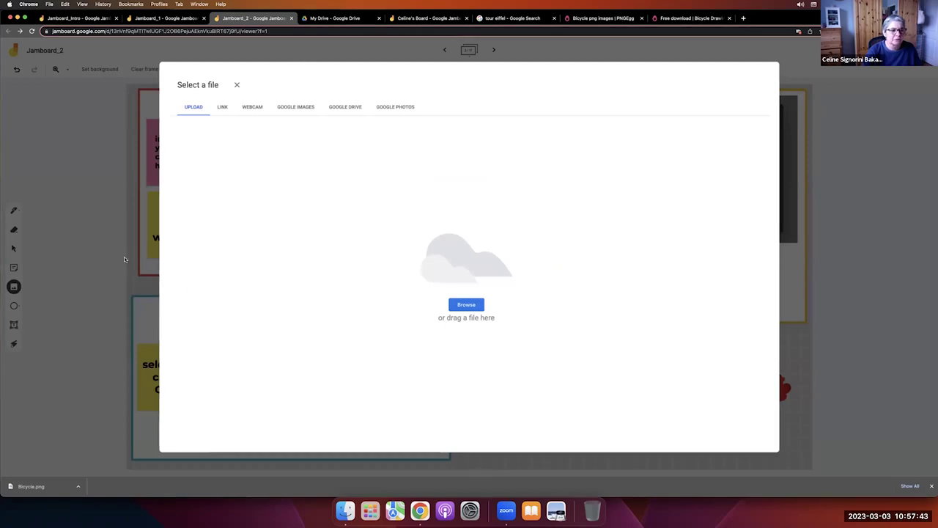
pyautogui.click(237, 84)
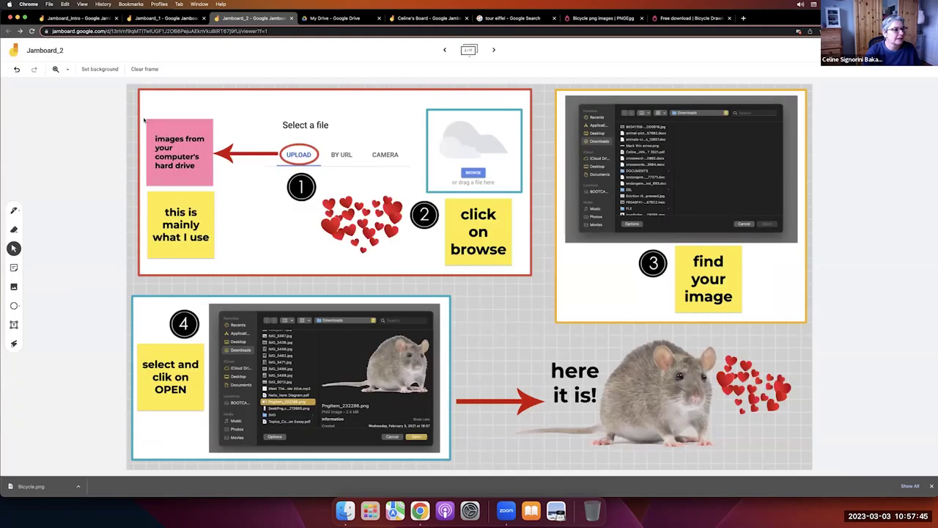
pyautogui.click(493, 49)
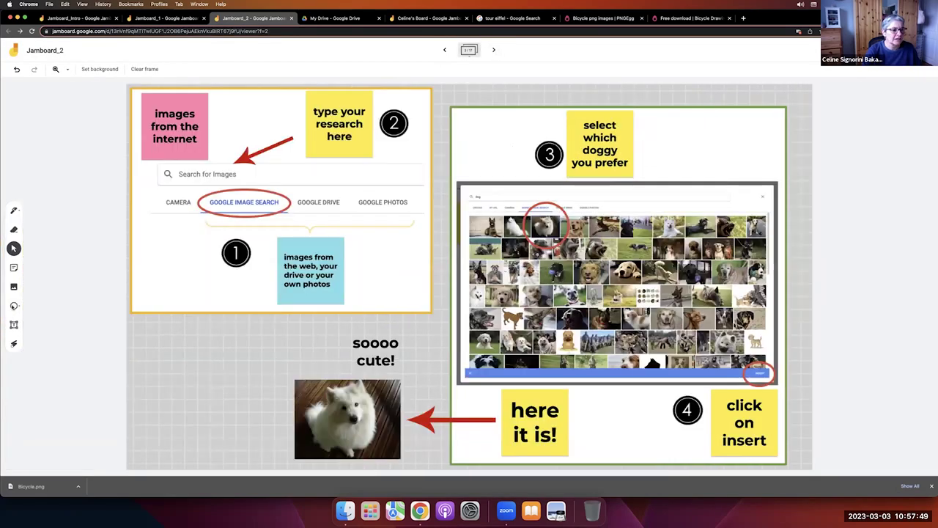
pyautogui.click(13, 285)
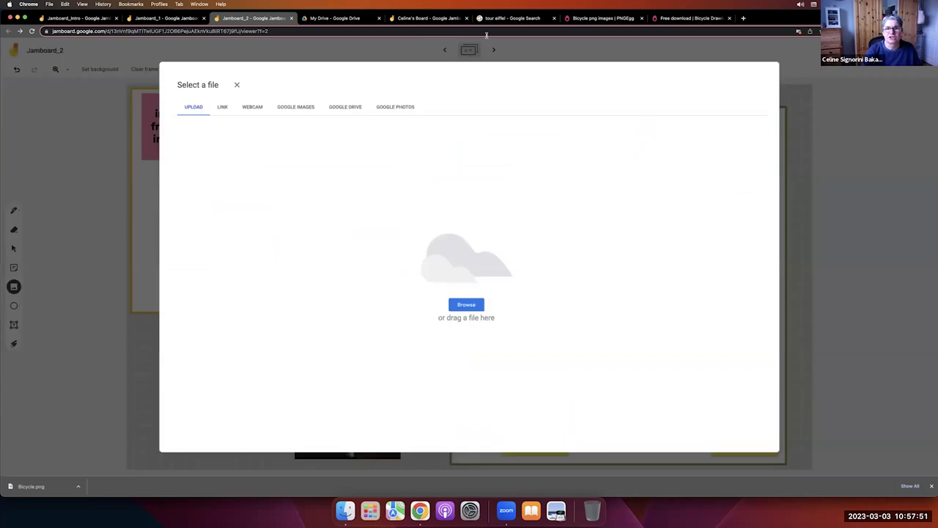
# Step: Insert the brown cartoon dog from a Google Images search for "dog" onto the bicycle board and place it in the Eiffel Tower photo's sky
pyautogui.click(429, 18)
pyautogui.click(13, 286)
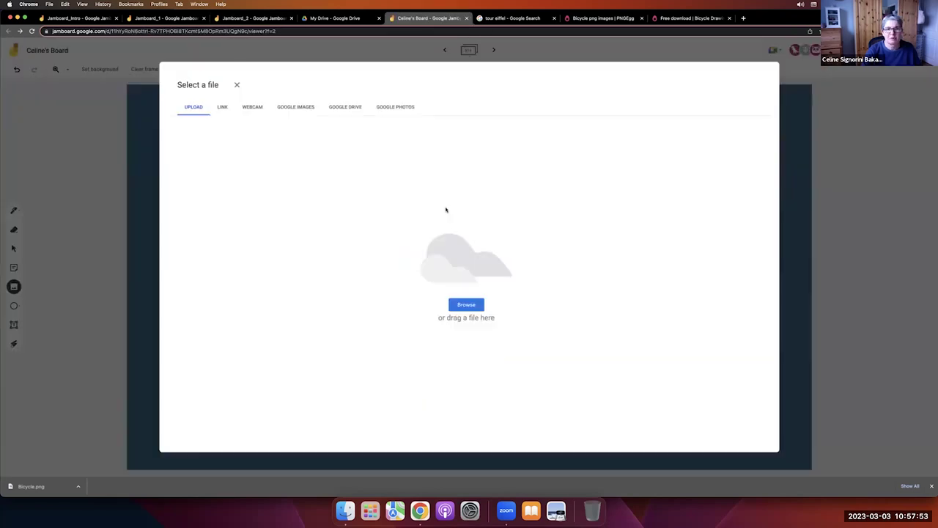
pyautogui.click(296, 107)
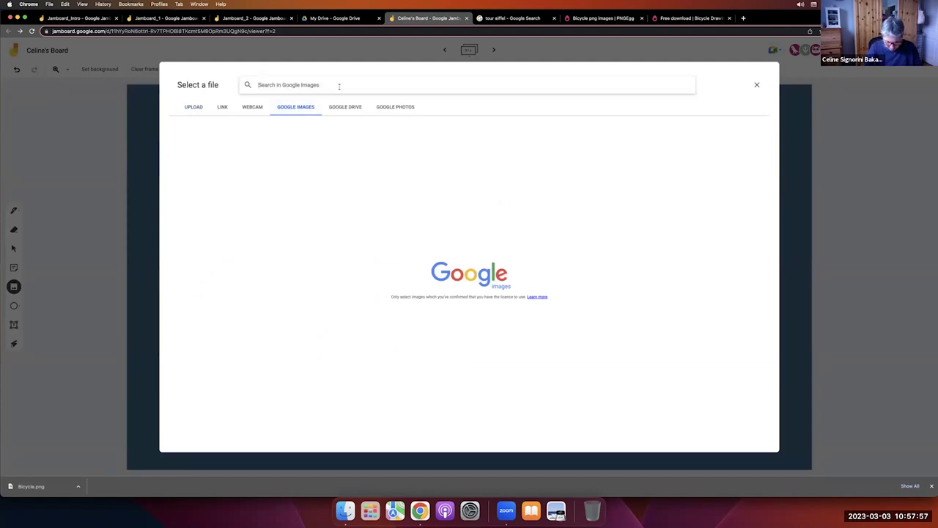
pyautogui.write('dog')
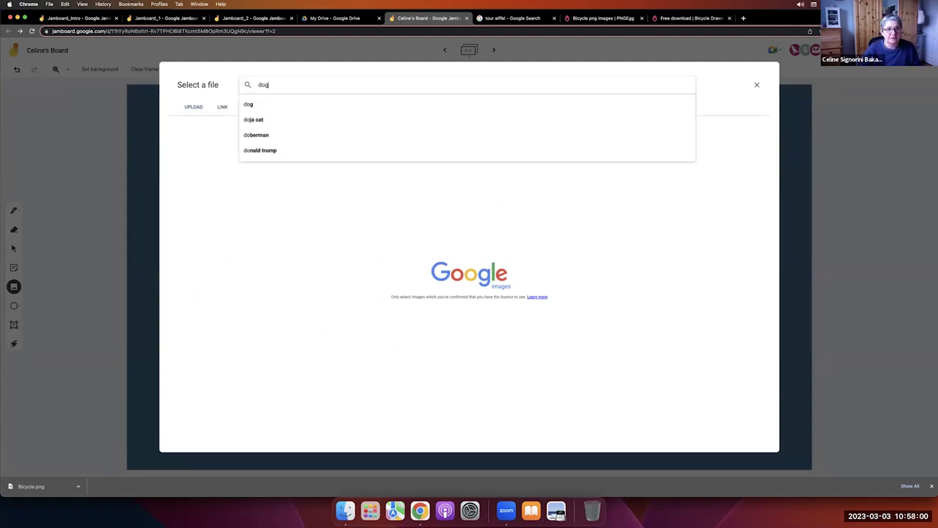
pyautogui.press('Return')
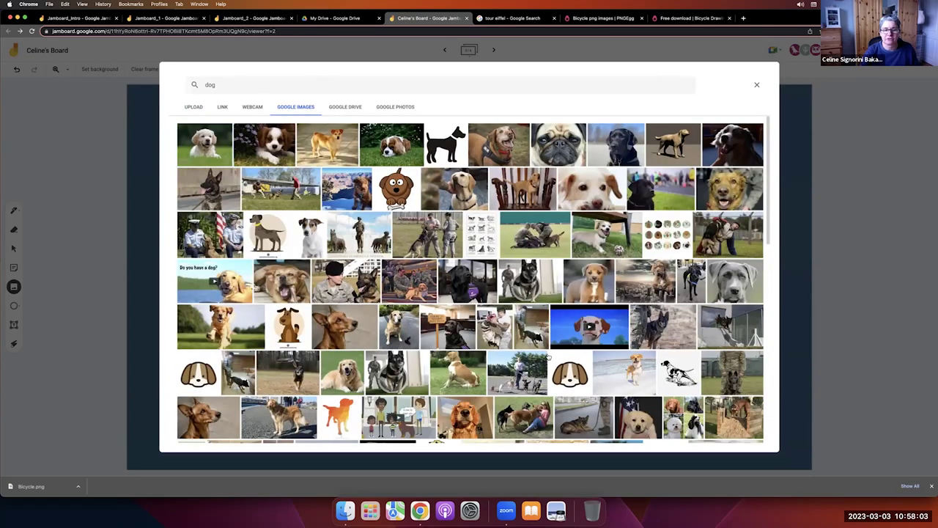
pyautogui.click(748, 433)
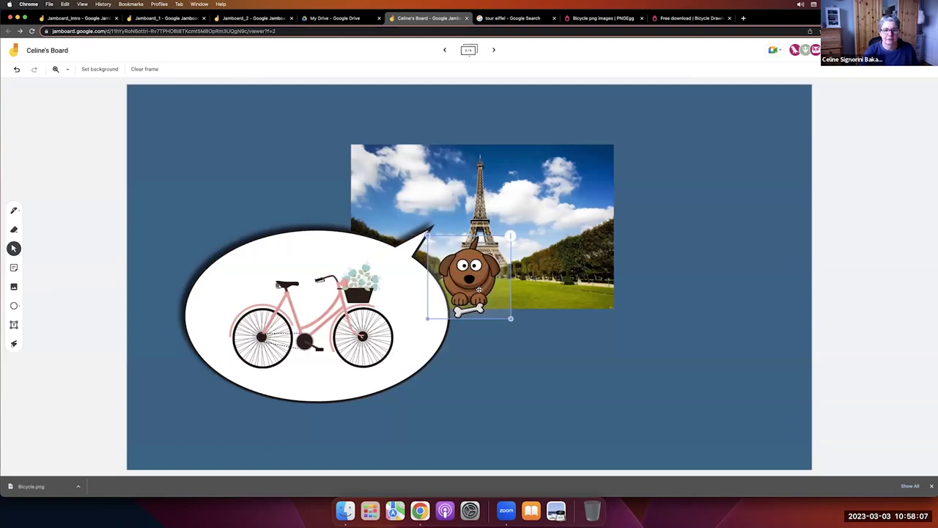
pyautogui.moveTo(394, 344); pyautogui.dragTo(564, 203)
pyautogui.click(525, 359)
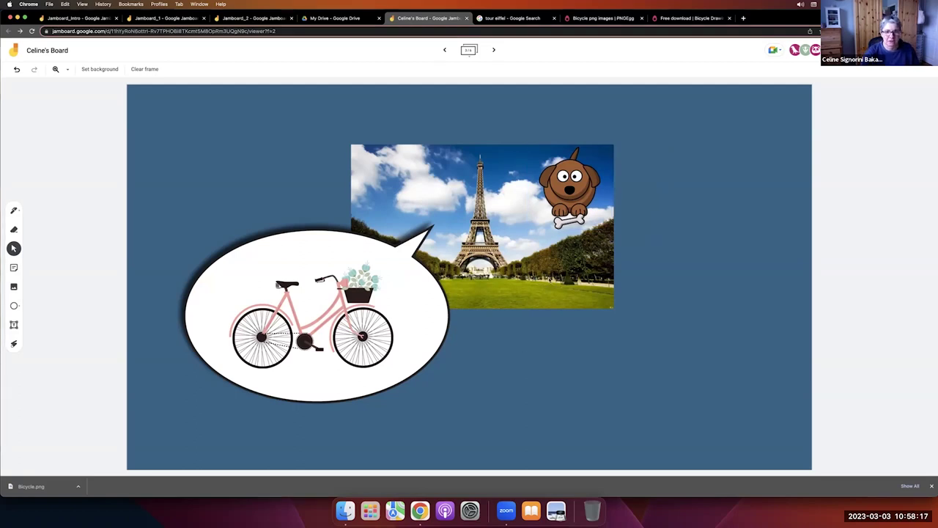
# Step: Move the cartoon dog to where the speech bubble and Eiffel Tower photo overlap, and send it to the back
pyautogui.moveTo(575, 192); pyautogui.dragTo(471, 327)
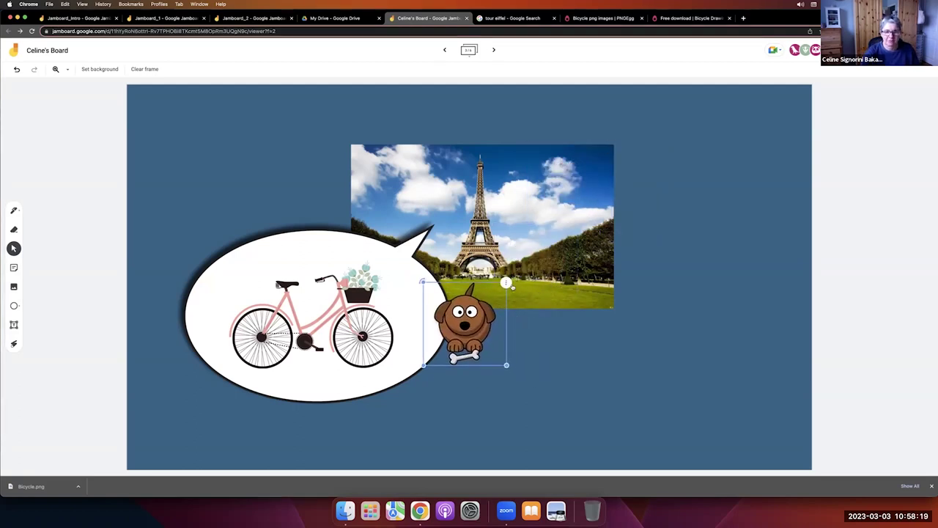
pyautogui.click(506, 284)
pyautogui.moveTo(526, 309)
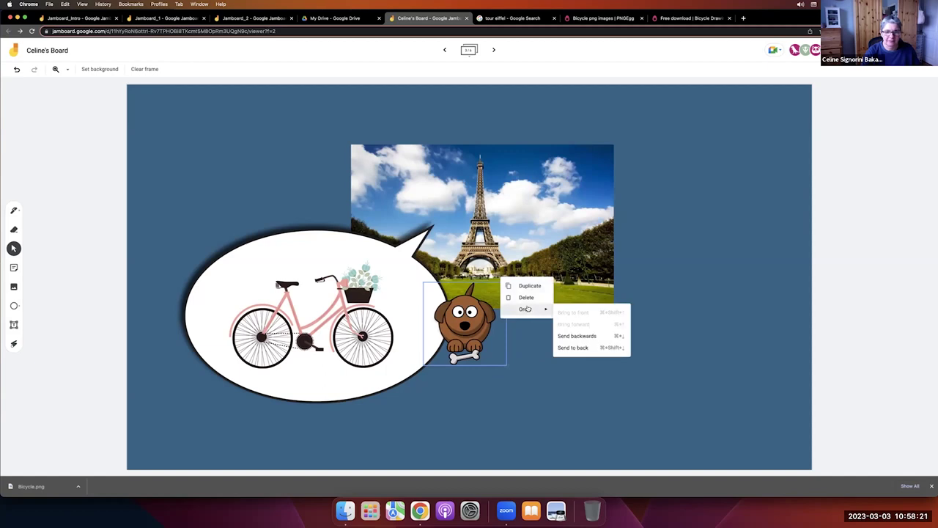
pyautogui.click(588, 346)
pyautogui.moveTo(498, 302); pyautogui.dragTo(501, 306)
# Step: Bring the cartoon dog to the front and move it back to the sky beside the Eiffel Tower
pyautogui.click(508, 288)
pyautogui.moveTo(527, 313)
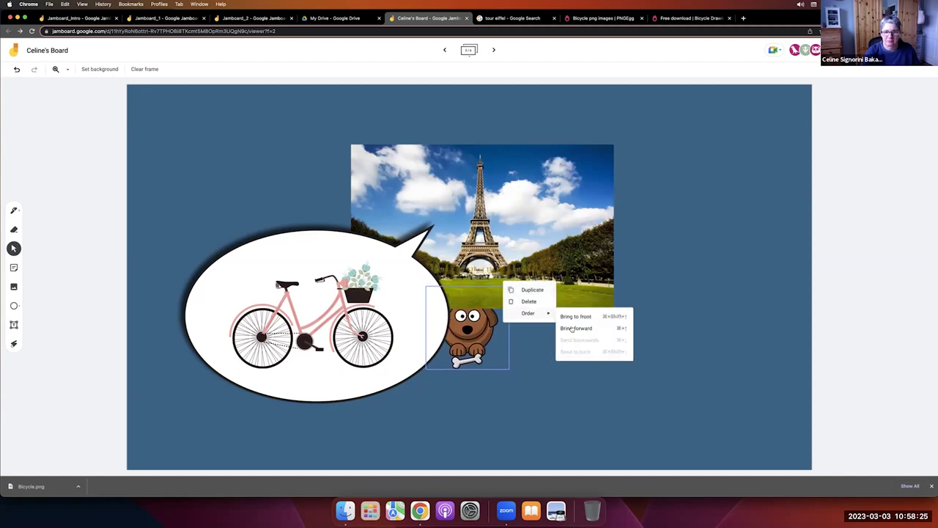
pyautogui.click(577, 317)
pyautogui.moveTo(466, 333); pyautogui.dragTo(567, 194)
pyautogui.click(674, 201)
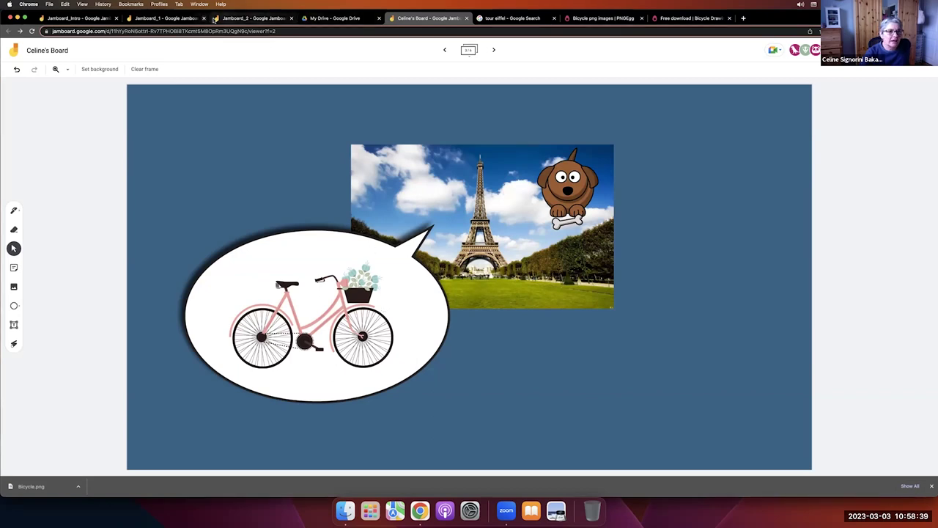
# Step: Close the file selection dialog left open in Jamboard_2 and return to the bicycle board
pyautogui.click(227, 19)
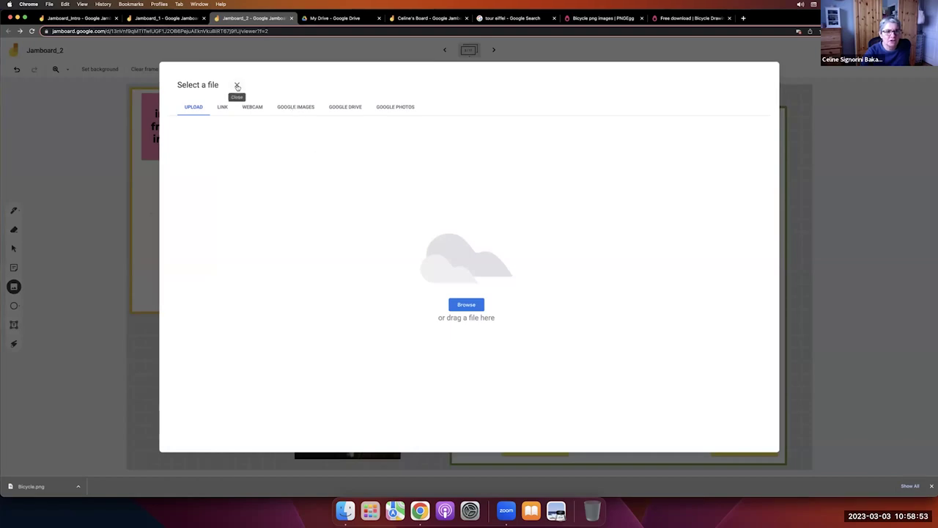
pyautogui.press('Escape')
pyautogui.click(431, 17)
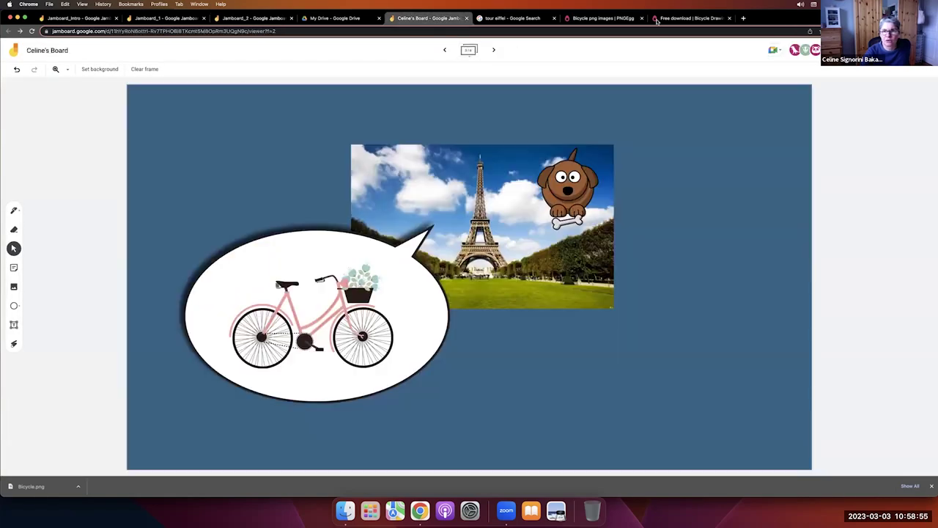
# Step: Search Google Images for "dog" from the PNGEgg download page and copy the German shepherd image from Encyclopedia Britannica
pyautogui.click(657, 19)
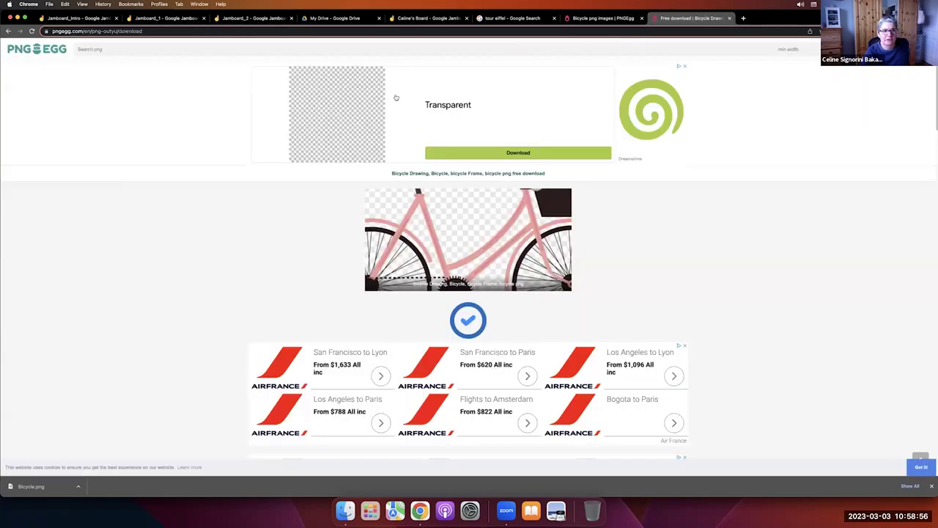
pyautogui.click(226, 31)
pyautogui.write('dog')
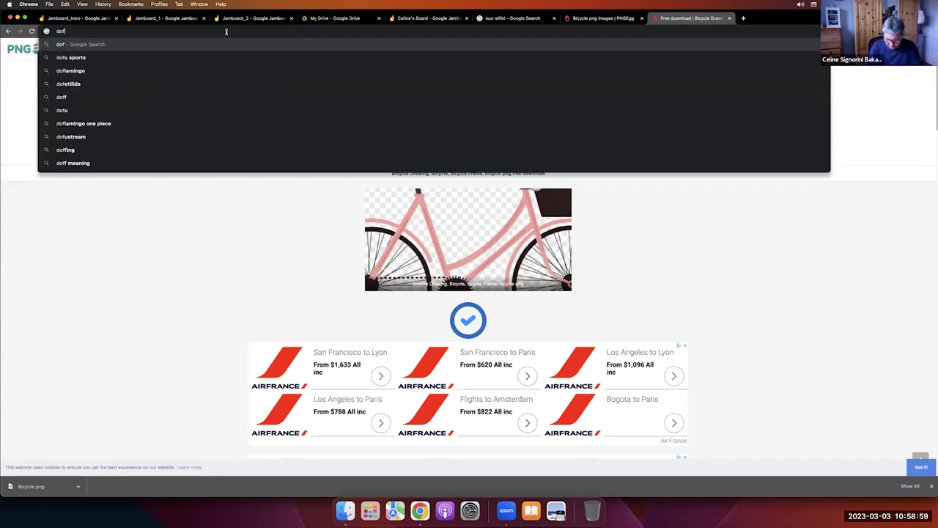
pyautogui.press('Return')
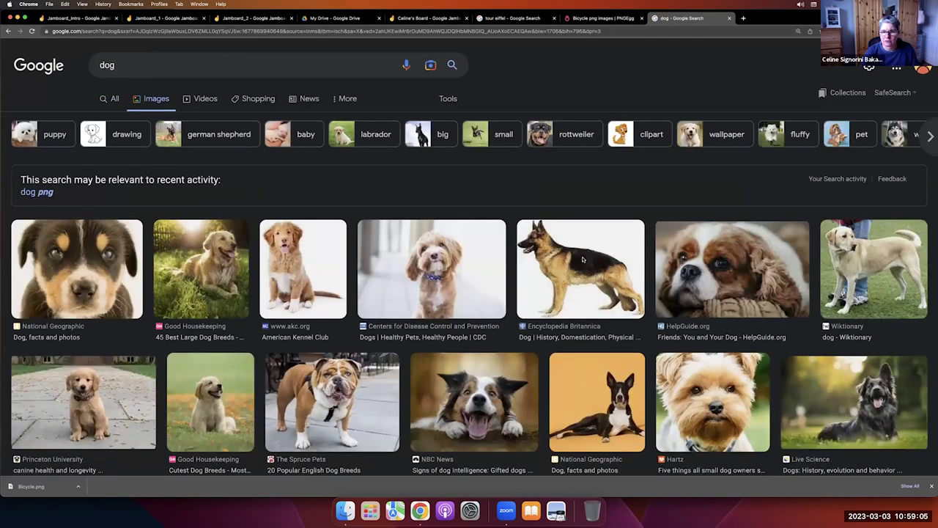
pyautogui.rightClick(583, 259)
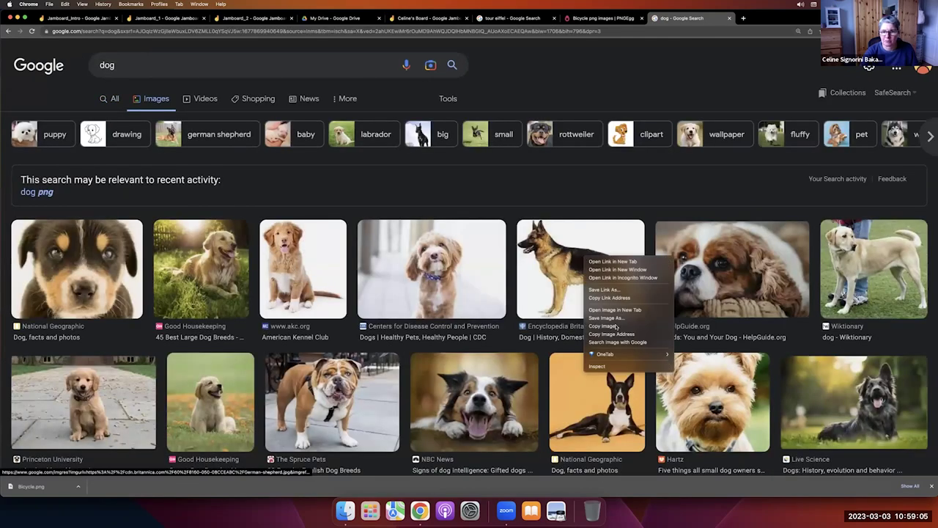
pyautogui.click(616, 327)
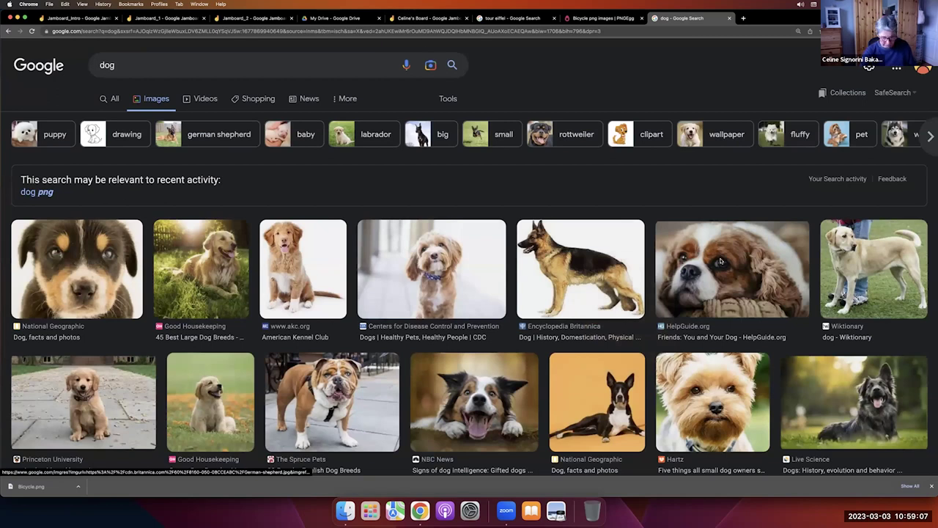
# Step: Paste the German shepherd image onto the bicycle board beside the Eiffel Tower photo, and delete it after showing its white background
pyautogui.press('super+5')
pyautogui.press('super+v')
pyautogui.moveTo(498, 267); pyautogui.dragTo(752, 286)
pyautogui.click(643, 385)
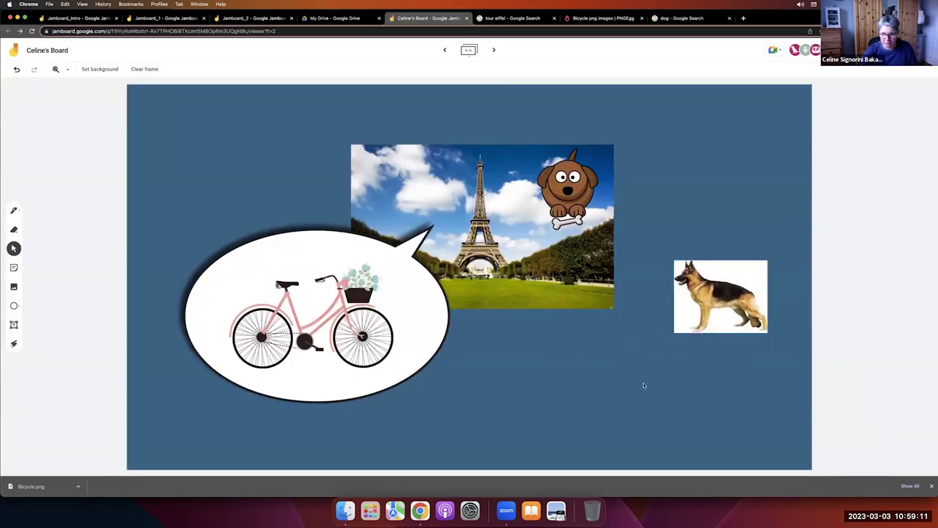
pyautogui.click(720, 296)
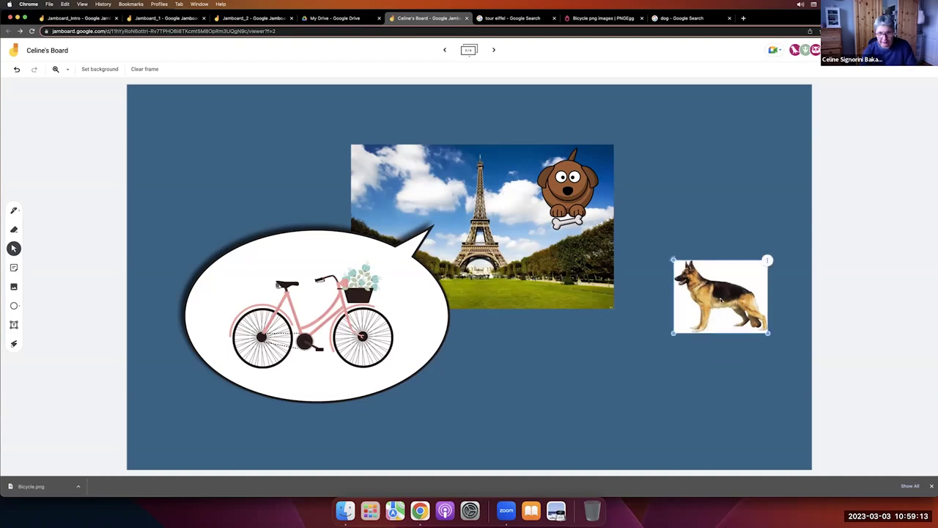
pyautogui.press('BackSpace')
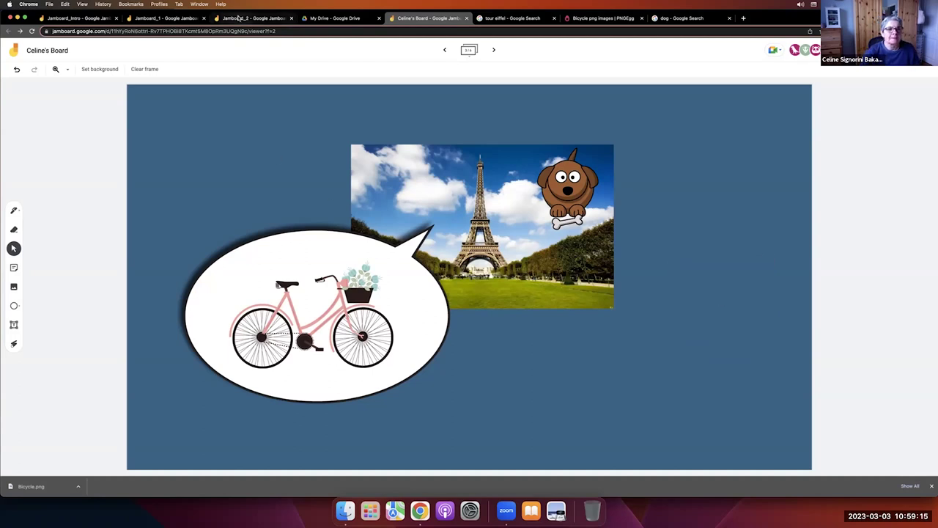
# Step: Go to the Jamboard_2 frame on finding and downloading PNG files with transparent backgrounds
pyautogui.click(249, 17)
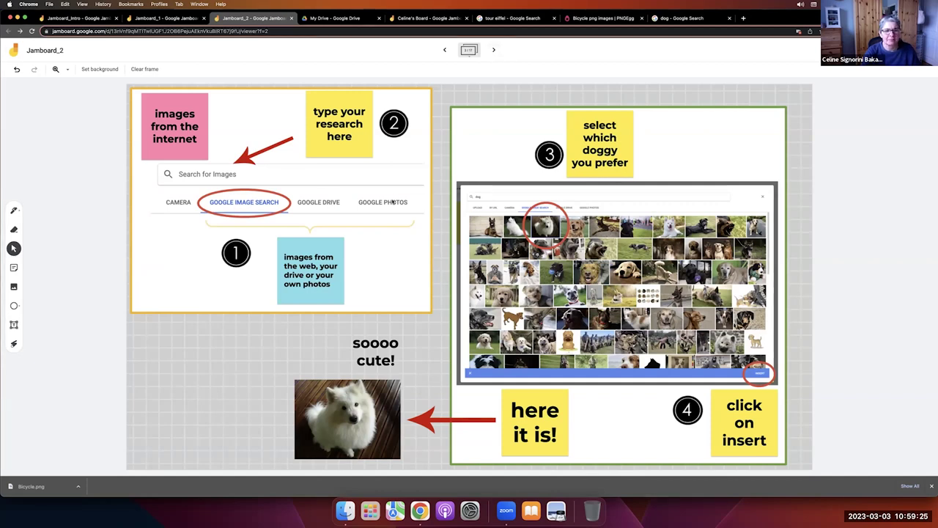
pyautogui.click(495, 50)
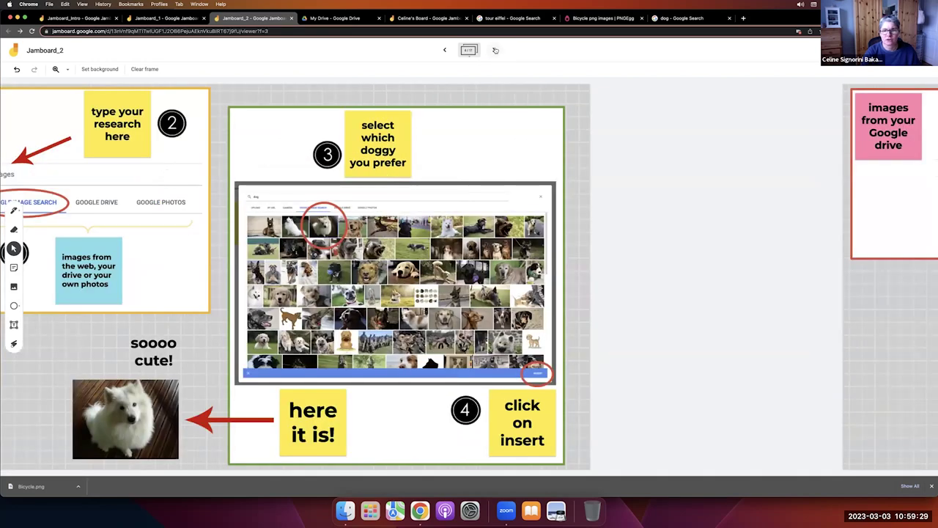
pyautogui.click(495, 50)
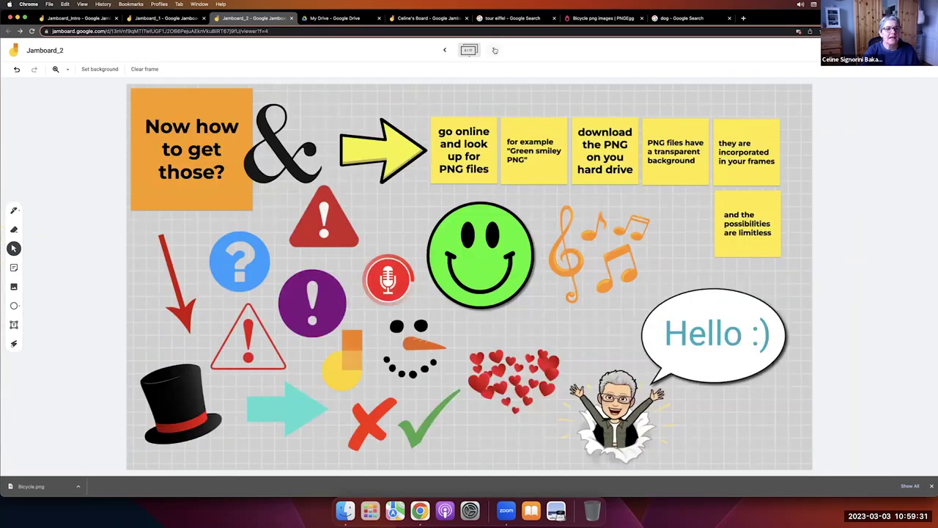
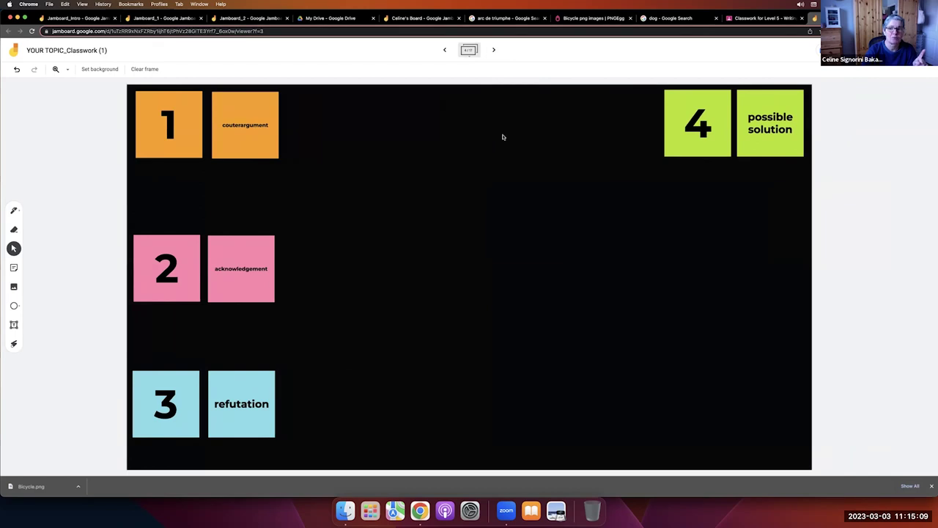
# Step: Review the opening frames of YOUR TOPIC_Classwork (1), from the prewriting title through PROS and CONS to BODY 1 and BODY 2
pyautogui.click(444, 50)
pyautogui.click(444, 49)
pyautogui.click(444, 50)
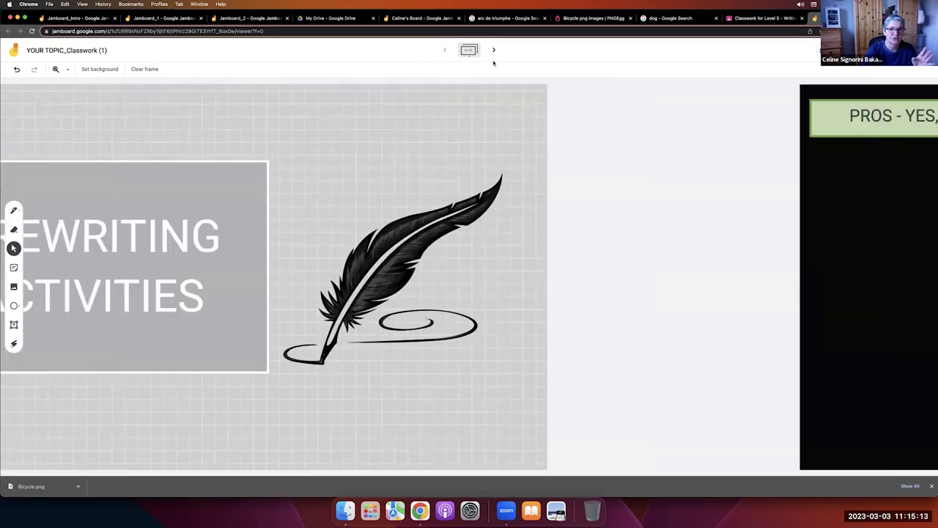
pyautogui.click(494, 50)
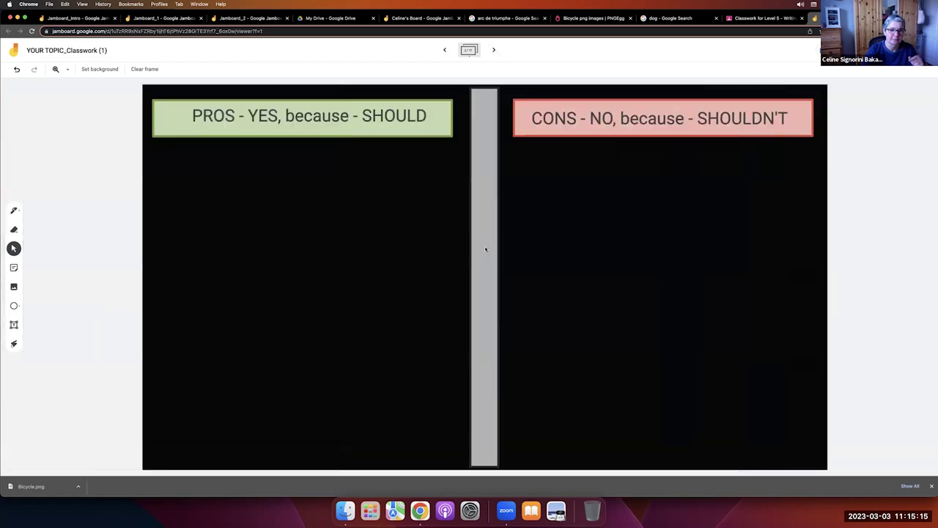
pyautogui.click(494, 50)
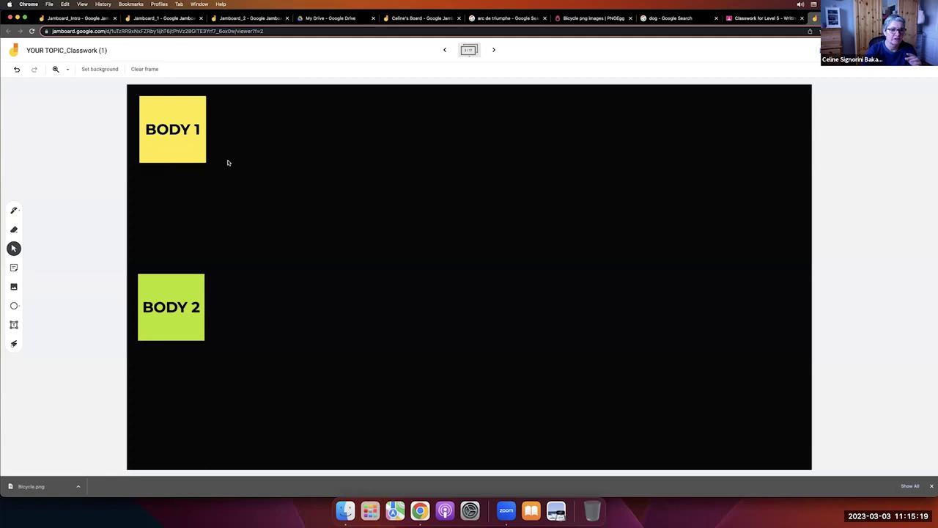
# Step: Add a yellow sticky note reading "good" to the black PROS and CONS frame and move it into the PROS column
pyautogui.click(444, 50)
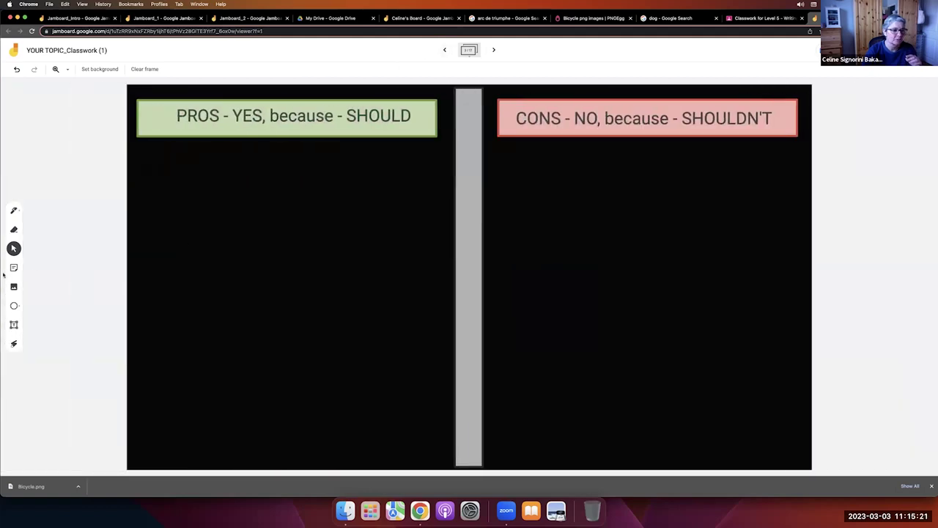
pyautogui.click(13, 267)
pyautogui.write('good')
pyautogui.press('Return')
pyautogui.click(536, 293)
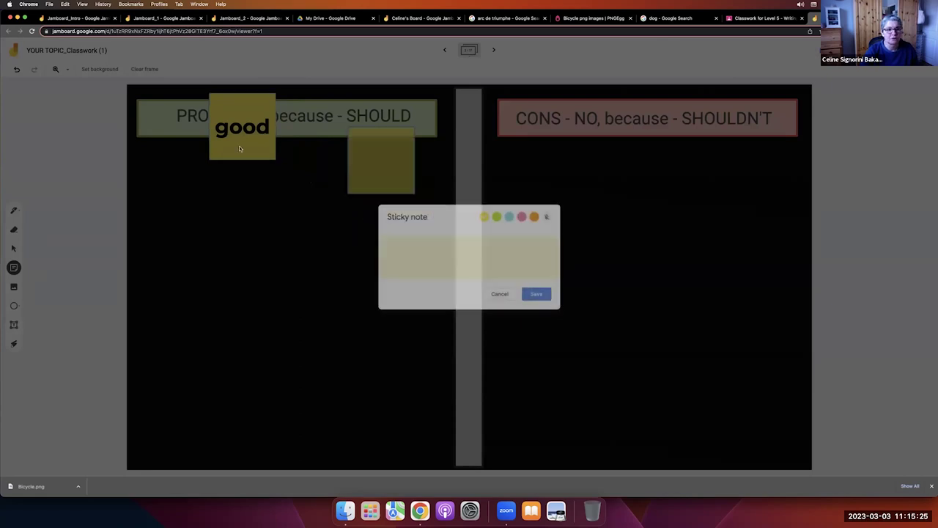
pyautogui.click(229, 223)
pyautogui.moveTo(247, 142); pyautogui.dragTo(244, 243)
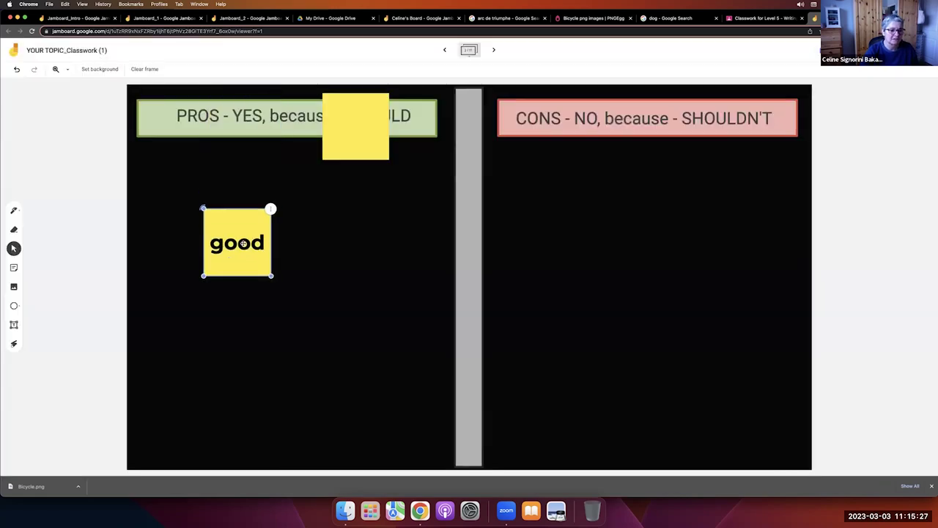
# Step: Copy the "good" sticky note to the following frame and place it beside the BODY 2 note
pyautogui.click(493, 49)
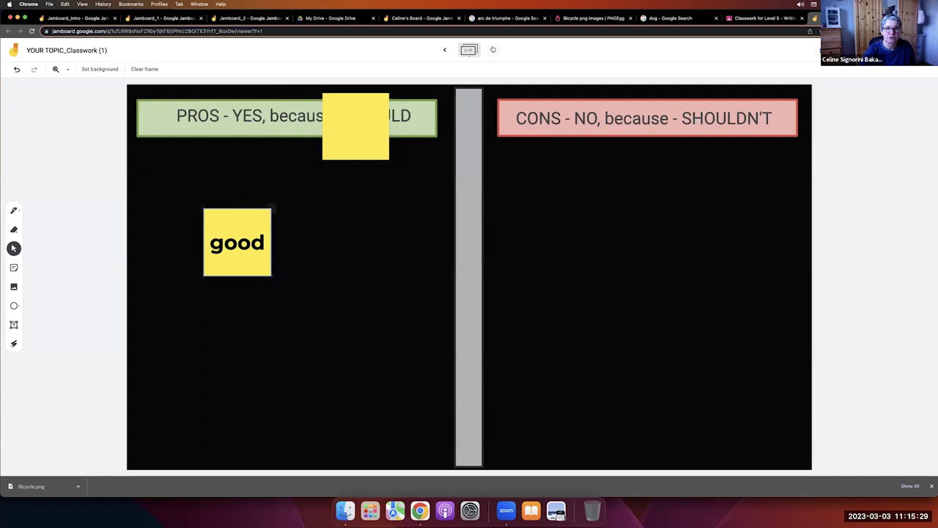
pyautogui.hotkey('ctrl', 'v')
pyautogui.moveTo(256, 240); pyautogui.dragTo(264, 305)
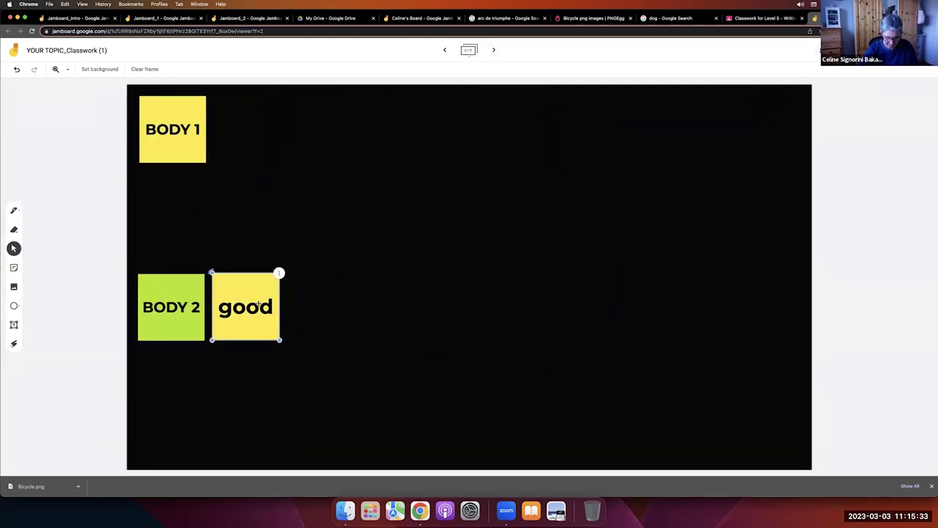
# Step: Examine the counterargument and hook frames, and browse the frame overview for the sets with grey and grid backgrounds
pyautogui.click(494, 50)
pyautogui.click(495, 51)
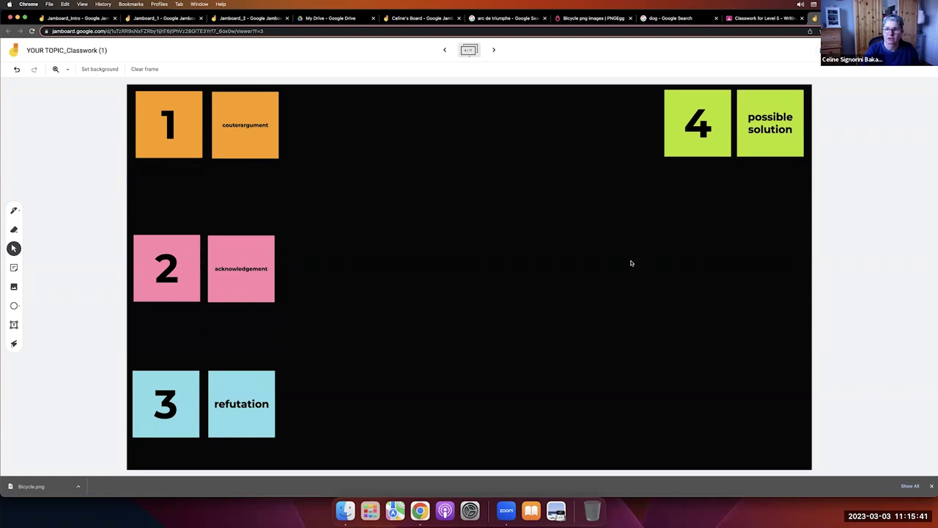
pyautogui.click(495, 51)
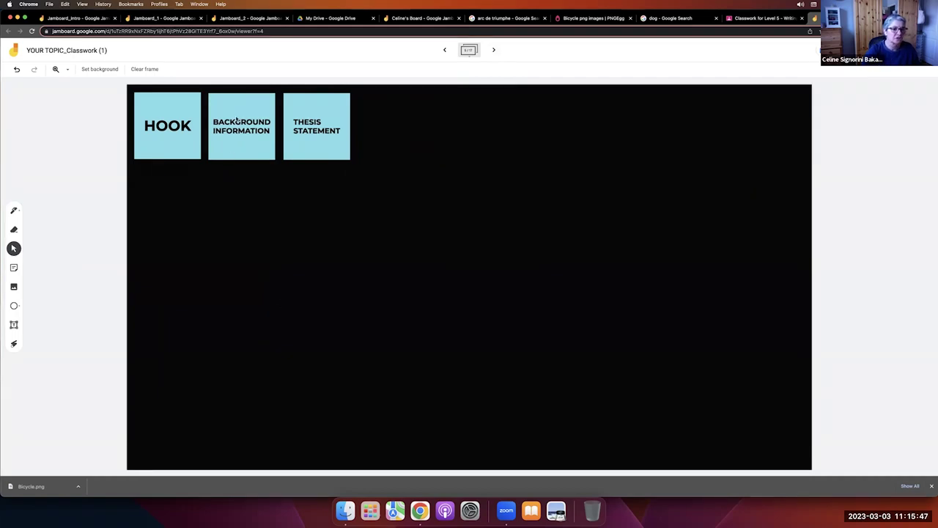
pyautogui.click(494, 49)
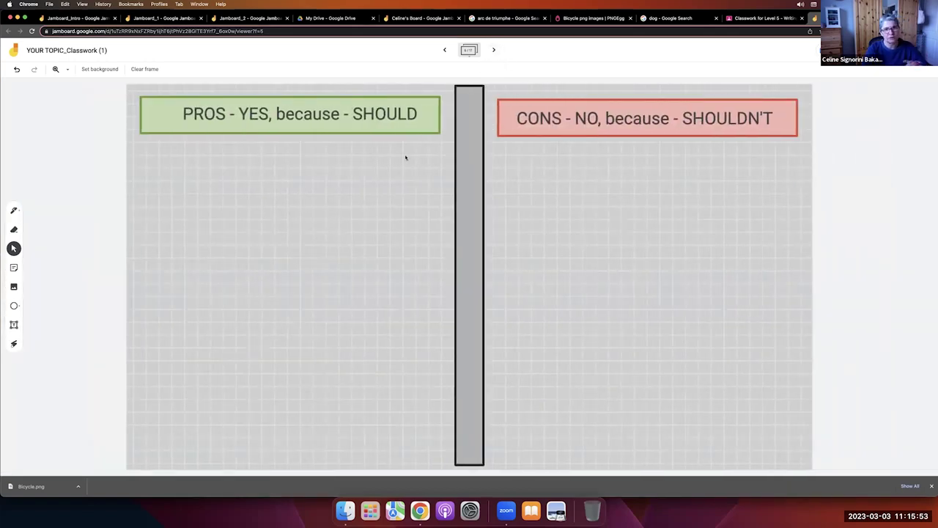
pyautogui.click(470, 49)
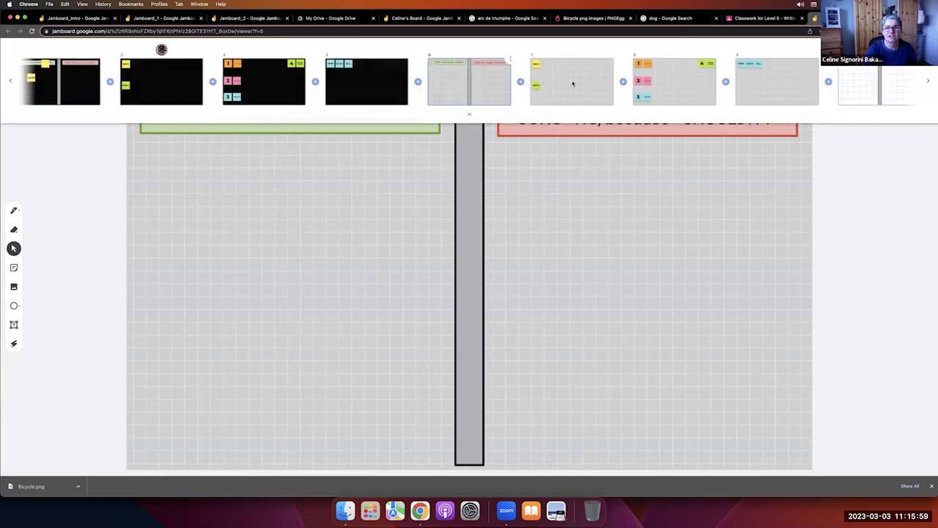
pyautogui.click(769, 80)
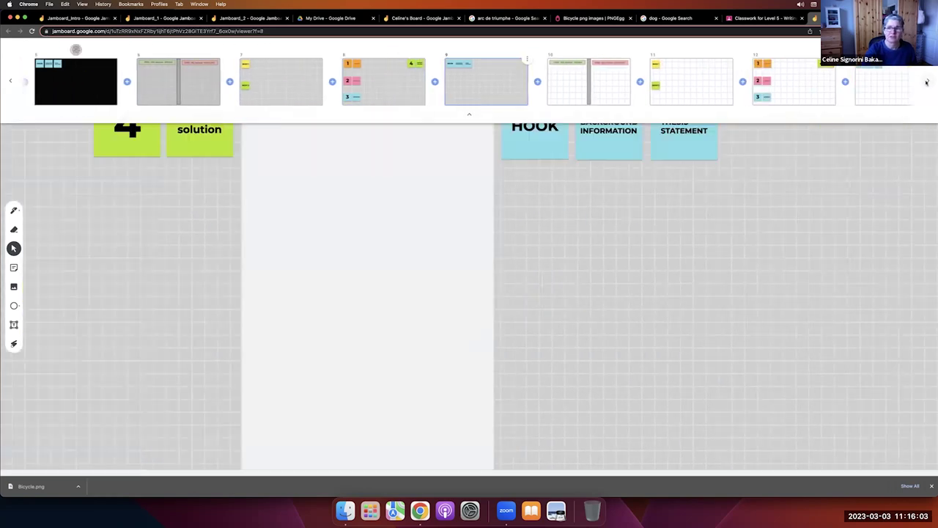
pyautogui.click(697, 96)
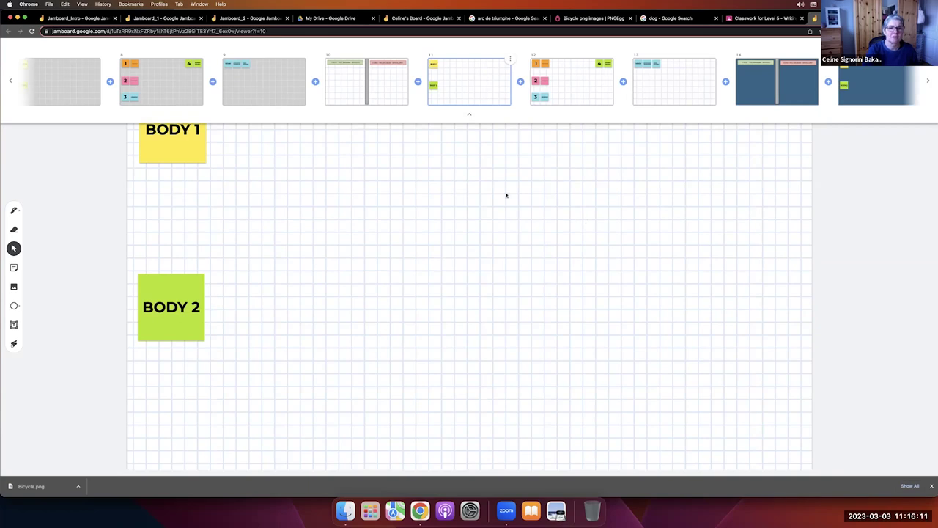
pyautogui.click(473, 59)
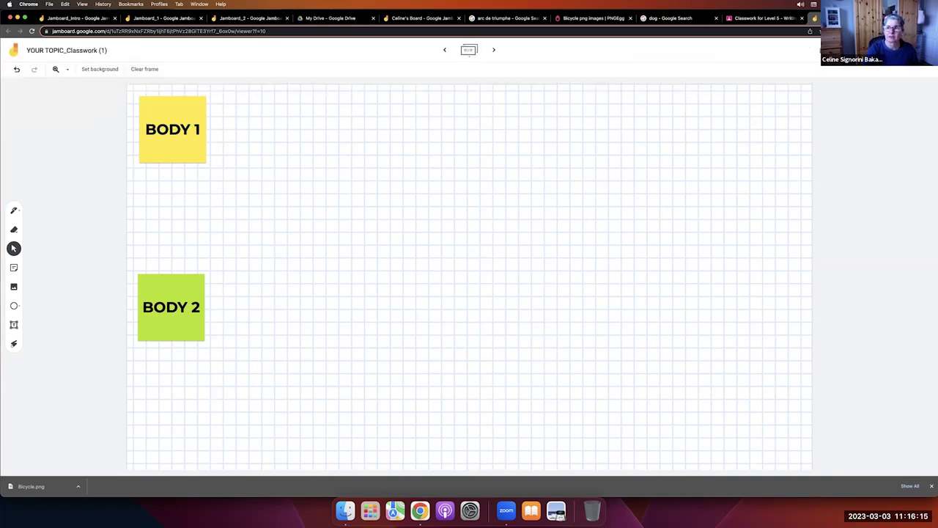
# Step: Check the PREWRITING ACTIVITIES assignment and its attached Jamboards in Google Classroom, and return to the YOUR TOPIC_Classwork (1) board
pyautogui.click(815, 50)
pyautogui.click(740, 17)
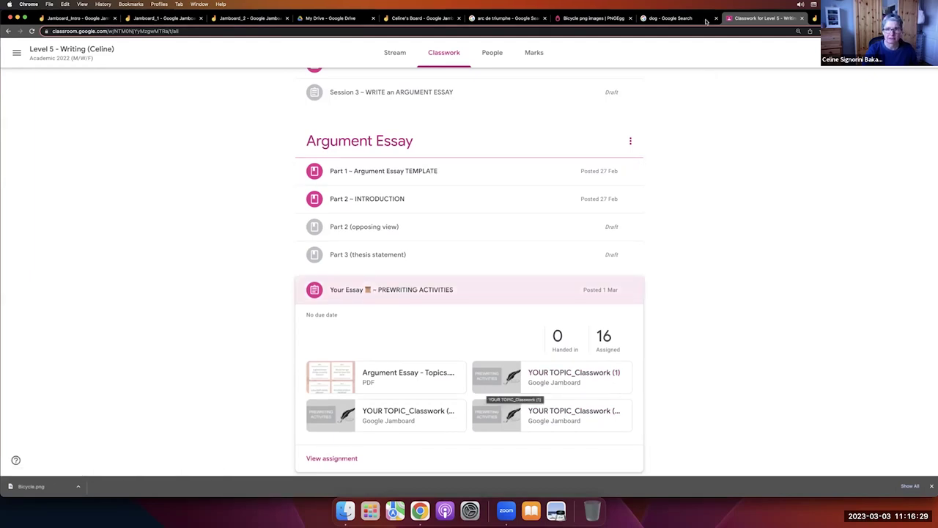
pyautogui.click(815, 18)
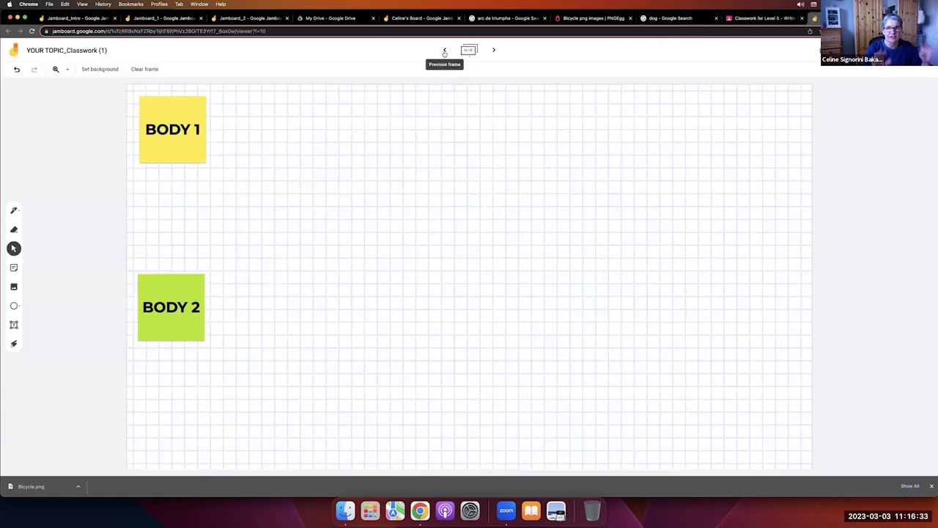
# Step: Go back to the grey PROS and CONS frame and close the YOUR TOPIC_Classwork (1) board
pyautogui.click(444, 50)
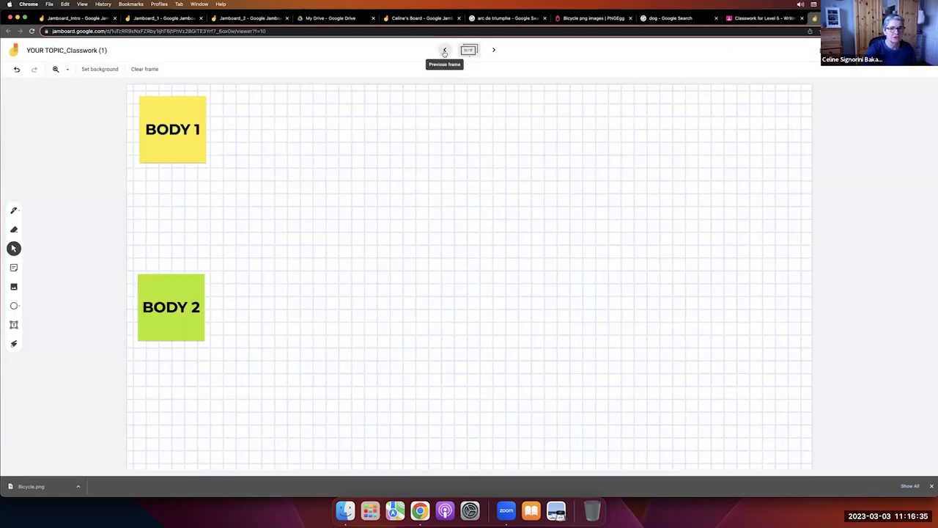
pyautogui.click(444, 51)
pyautogui.click(444, 51)
pyautogui.click(444, 50)
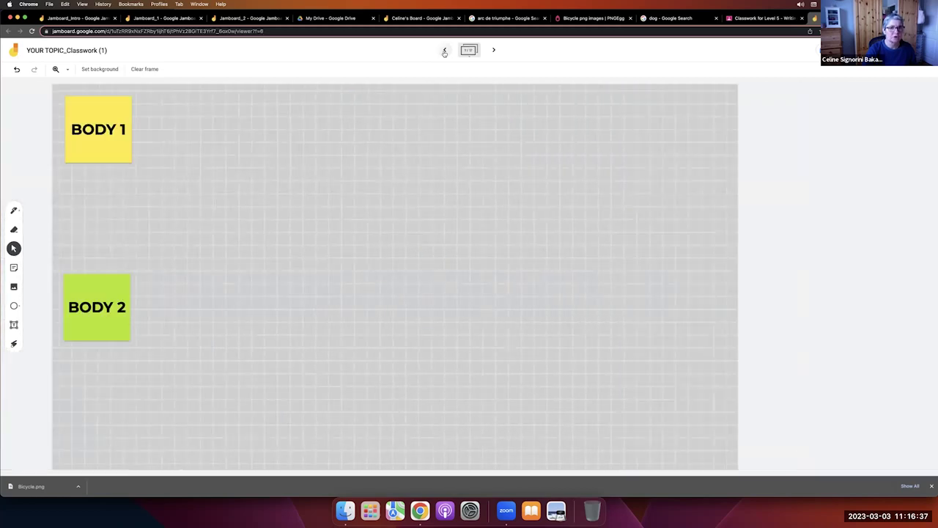
pyautogui.click(444, 50)
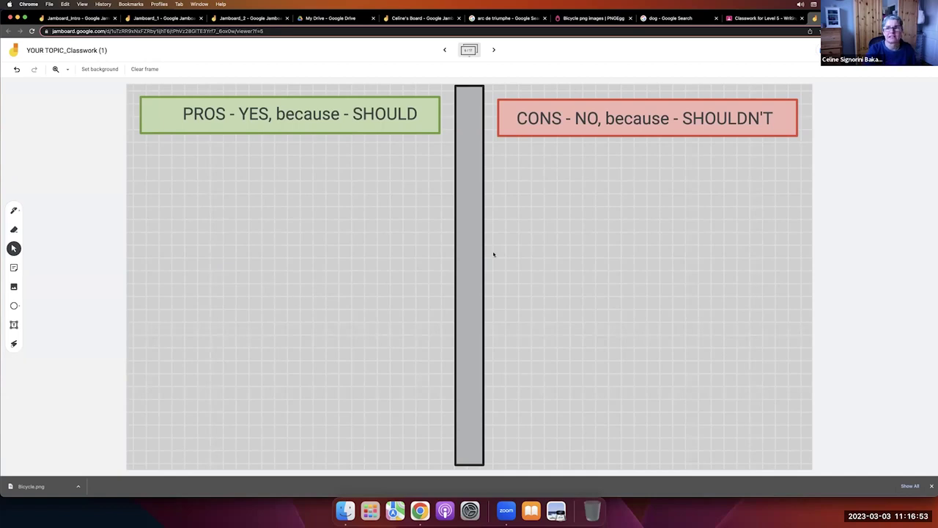
pyautogui.press('super+w')
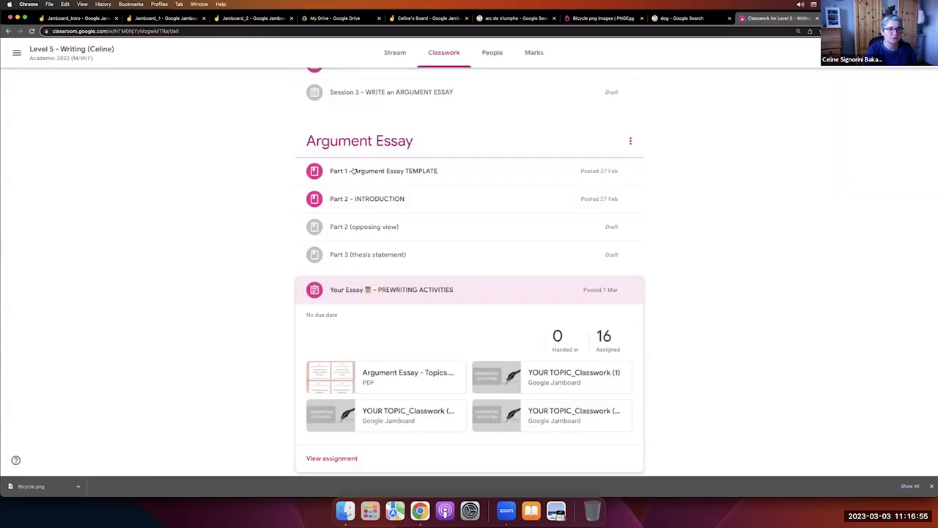
# Step: View the Baby Quiz frame in Jamboard_1, and open the blank fifth frame of the bicycle board
pyautogui.click(157, 18)
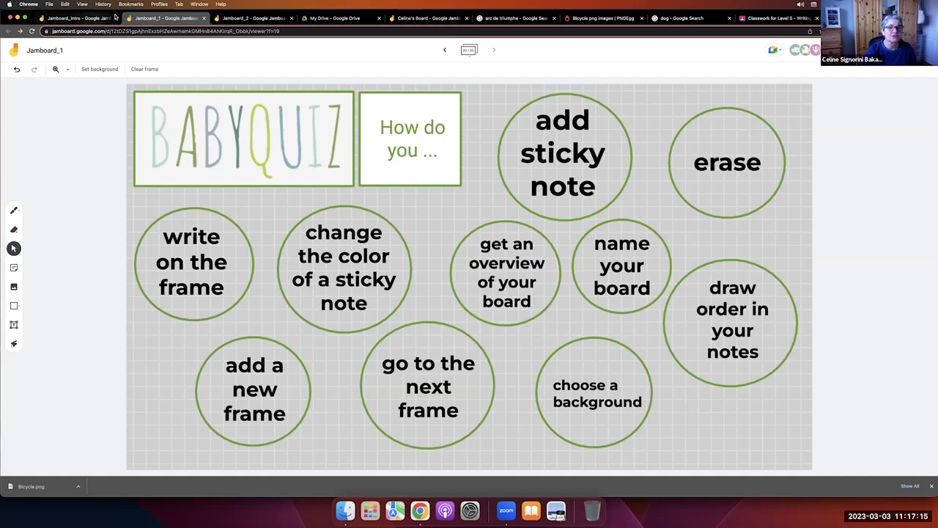
pyautogui.click(409, 18)
pyautogui.click(494, 50)
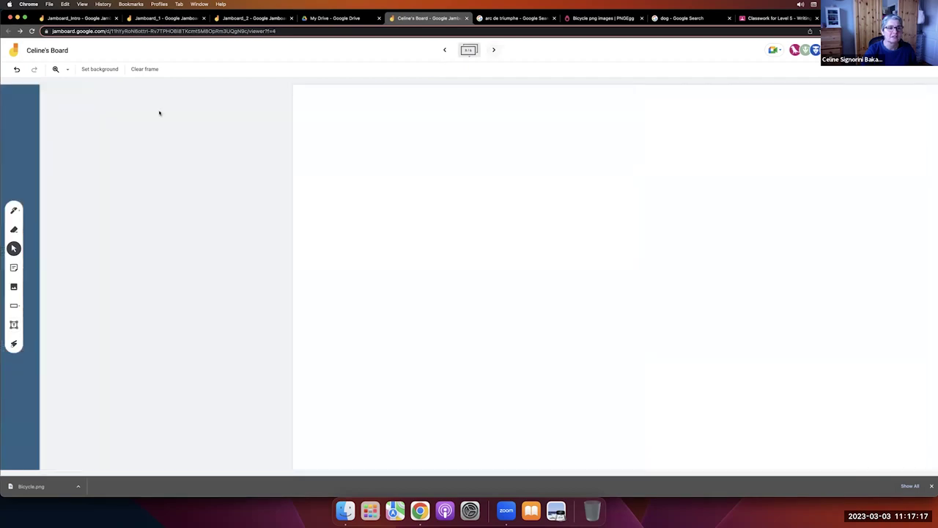
# Step: Add a text box reading "Tell us 3 things about you" near the blank frame's upper corner, with black text
pyautogui.click(106, 69)
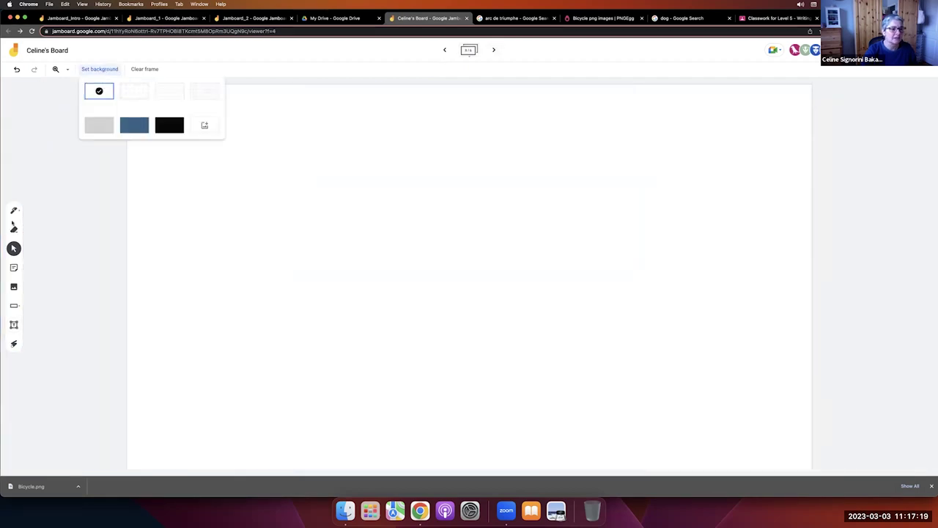
pyautogui.press('t')
pyautogui.click(152, 119)
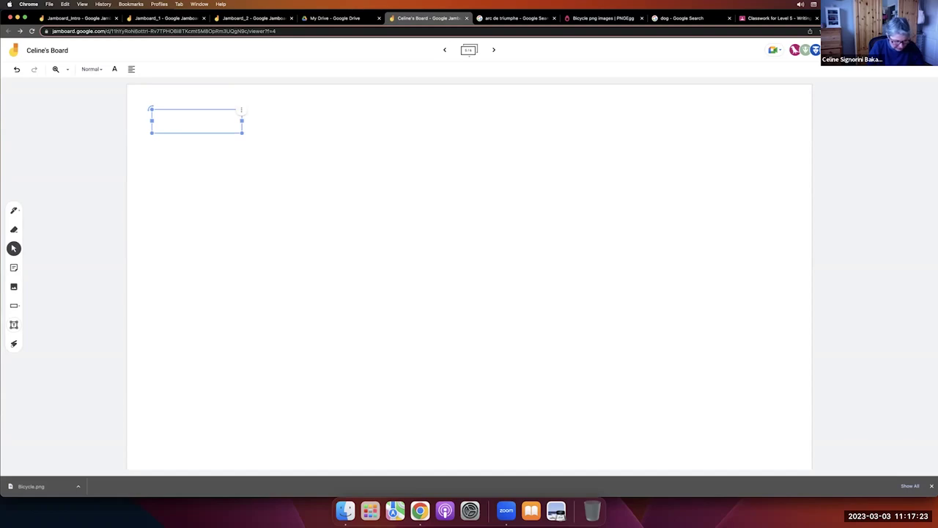
pyautogui.press('Return')
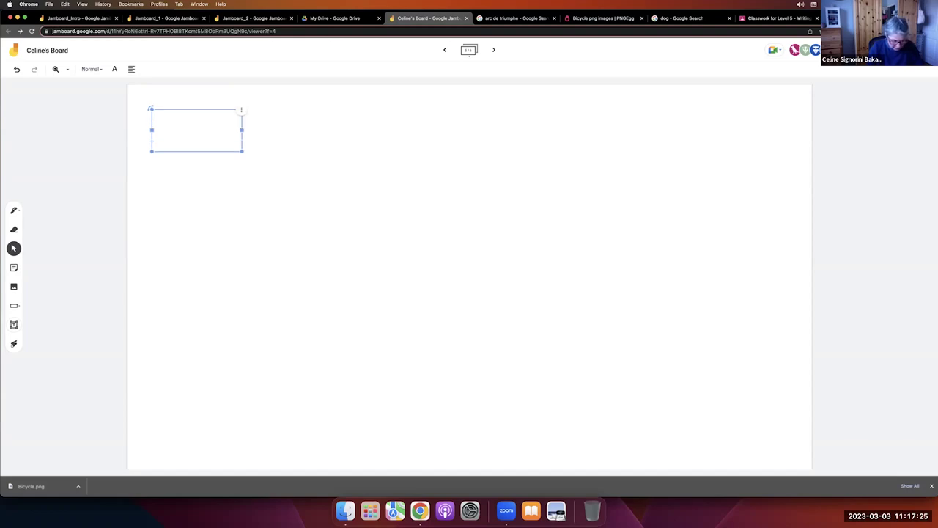
pyautogui.press('Return')
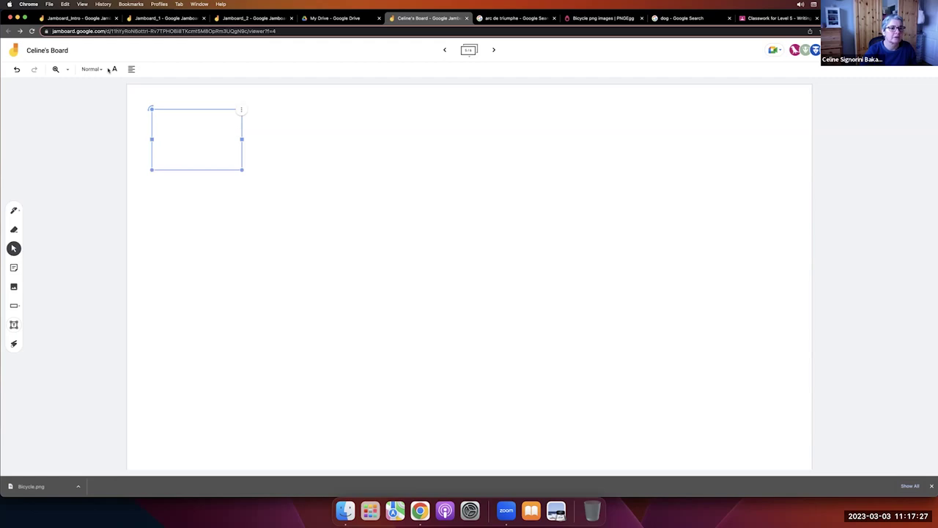
pyautogui.click(114, 69)
pyautogui.click(116, 86)
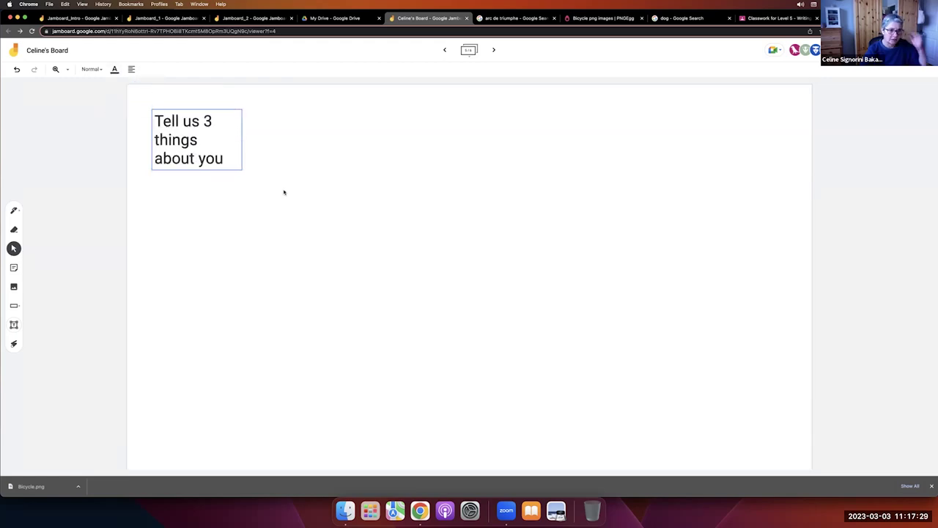
# Step: Widen the "Tell us 3 things about you" text box so the heading fits on a single line
pyautogui.click(242, 139)
pyautogui.moveTo(320, 140); pyautogui.dragTo(344, 139)
pyautogui.click(297, 210)
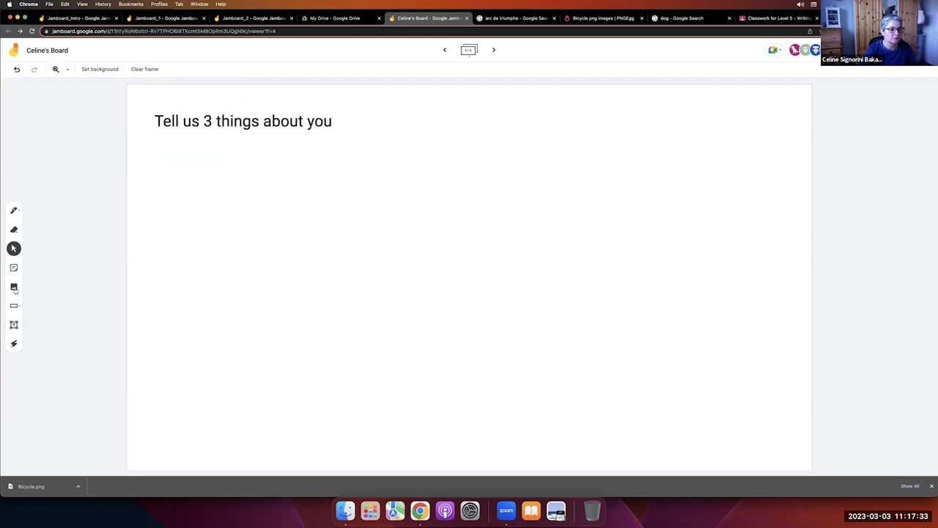
# Step: Add a green sticky note reading "French" and place it below the heading
pyautogui.click(13, 268)
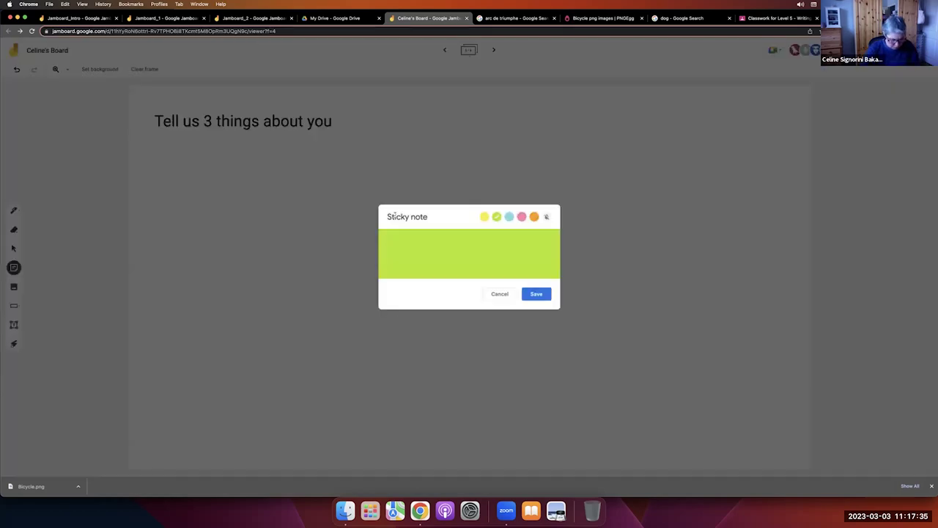
pyautogui.write('French')
pyautogui.click(535, 293)
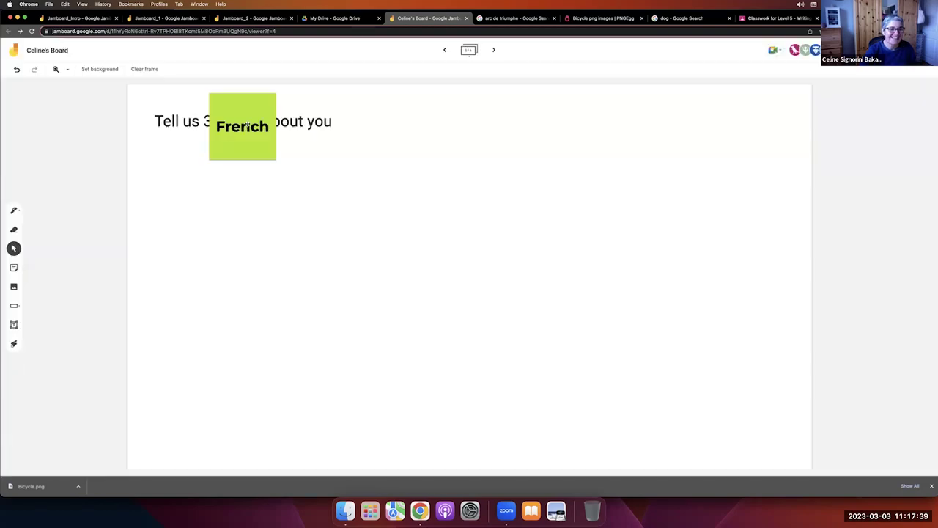
pyautogui.moveTo(247, 125); pyautogui.dragTo(201, 198)
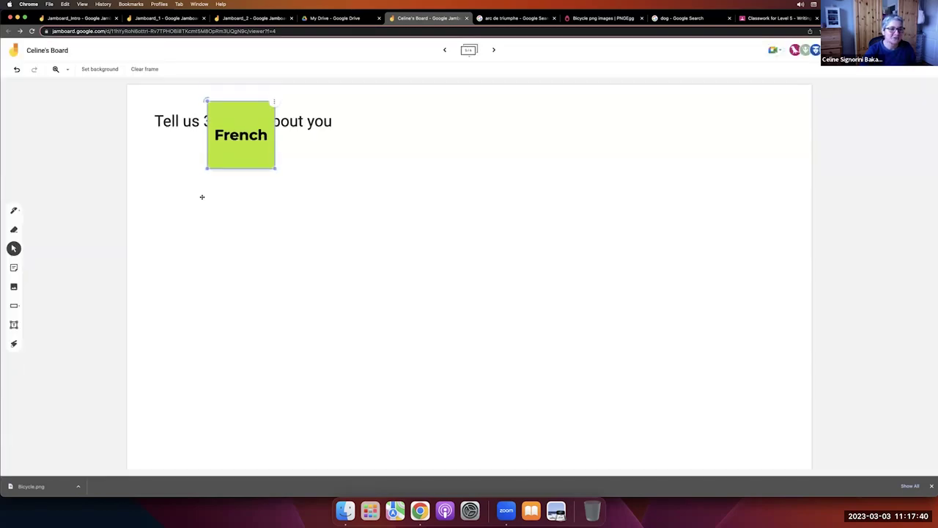
pyautogui.click(303, 172)
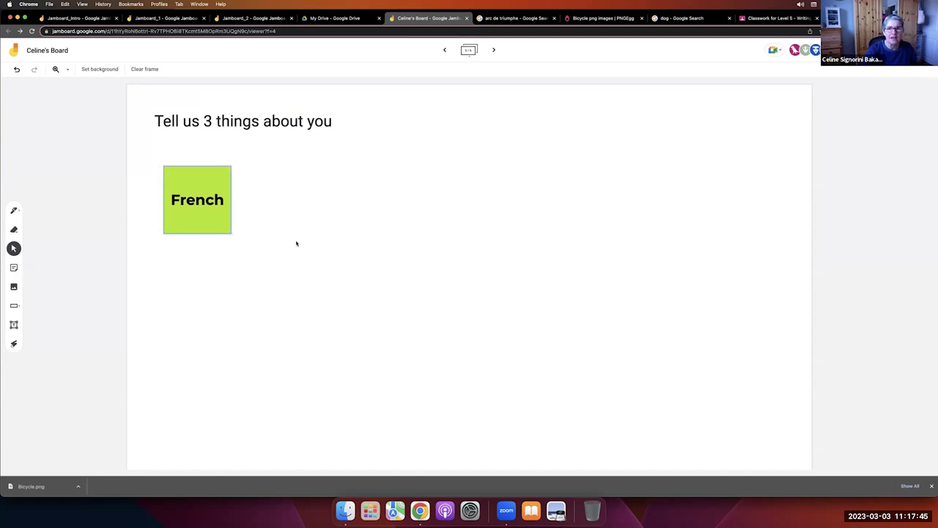
# Step: Move the heading and the "French" note closer to the frame's upper-left corner, with the note just under the heading
pyautogui.moveTo(203, 174); pyautogui.dragTo(181, 151)
pyautogui.click(226, 108)
pyautogui.moveTo(225, 108); pyautogui.dragTo(216, 96)
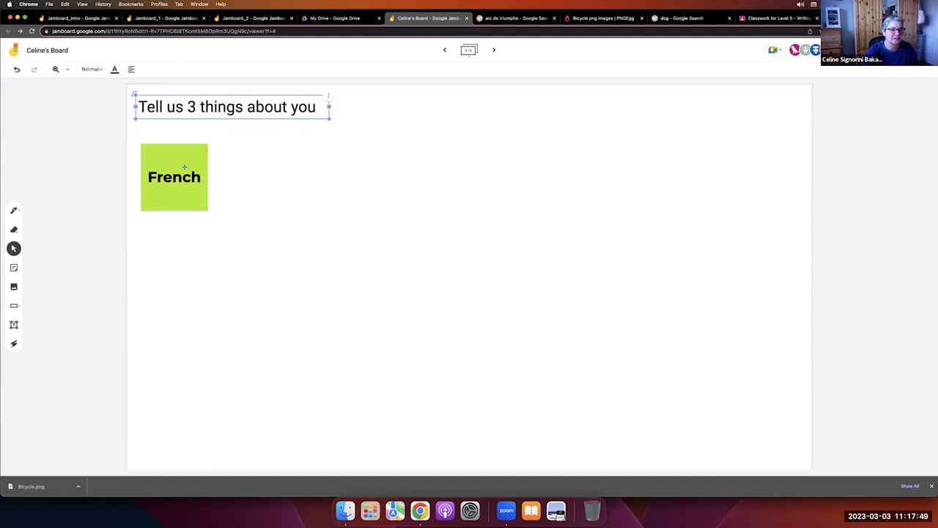
pyautogui.moveTo(185, 167); pyautogui.dragTo(188, 148)
pyautogui.click(370, 113)
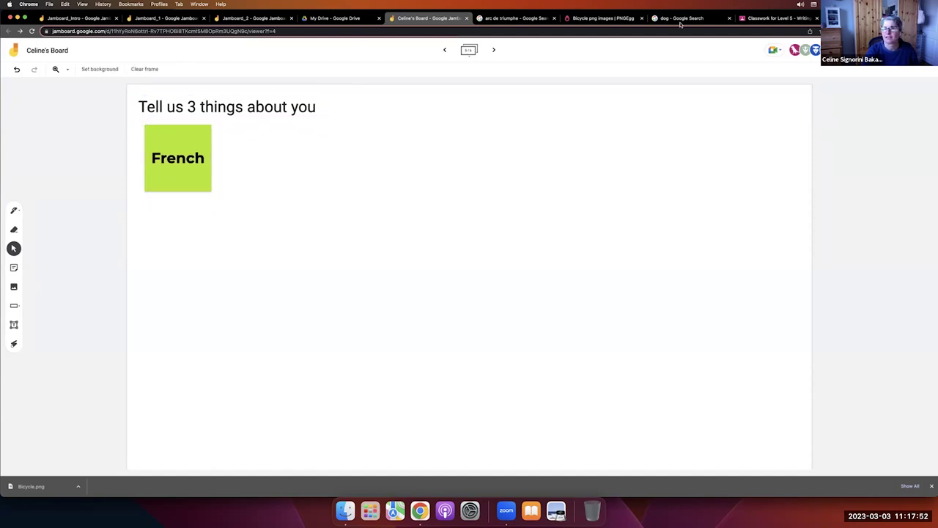
# Step: Check the skills frame in Jamboard_2, and open the Opposing View_Guideline board from Part 2 (opposing view) in Google Classroom
pyautogui.click(249, 19)
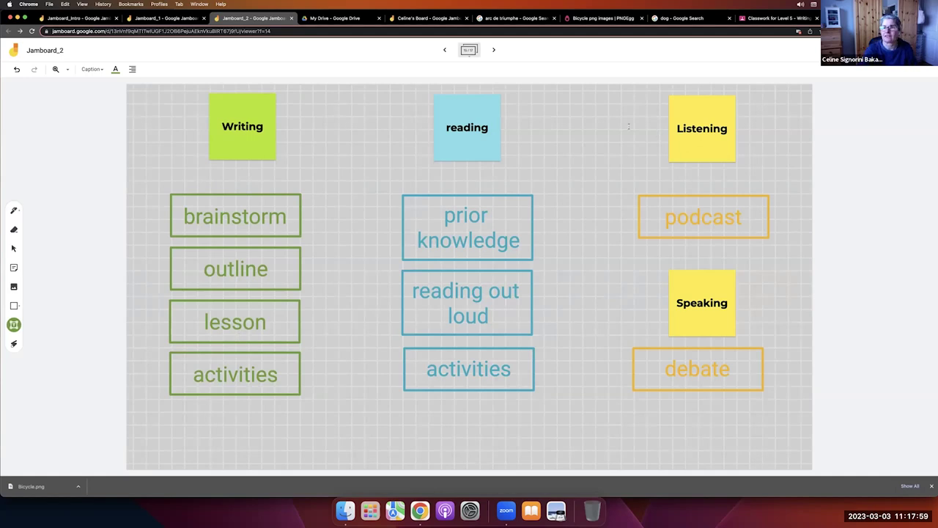
pyautogui.click(777, 17)
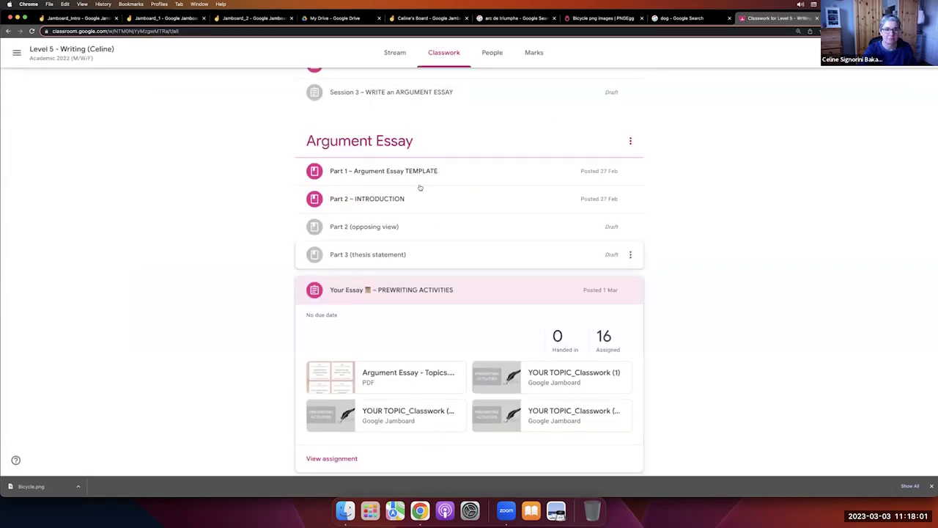
pyautogui.click(413, 226)
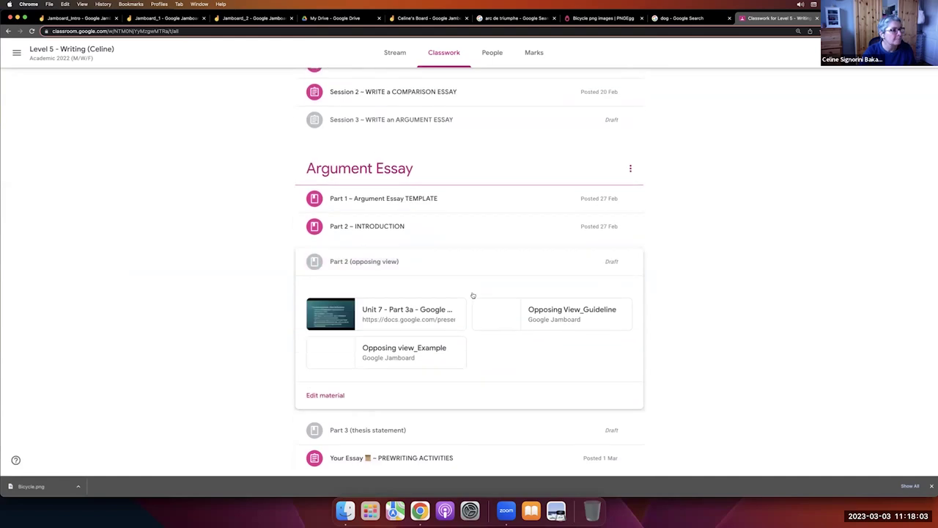
pyautogui.click(525, 311)
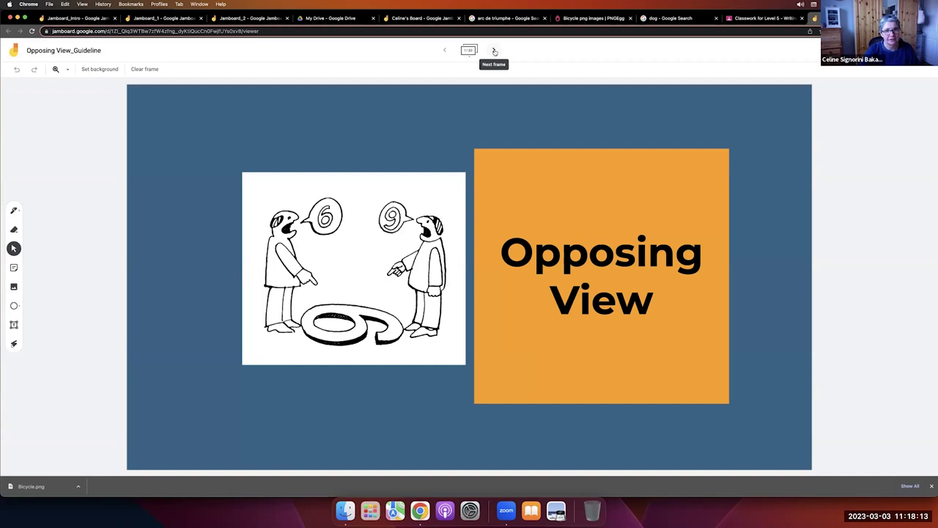
# Step: Go through the Opposing View_Guideline frames up to the "Counter the Argument" frame
pyautogui.click(494, 51)
pyautogui.click(494, 50)
pyautogui.click(494, 50)
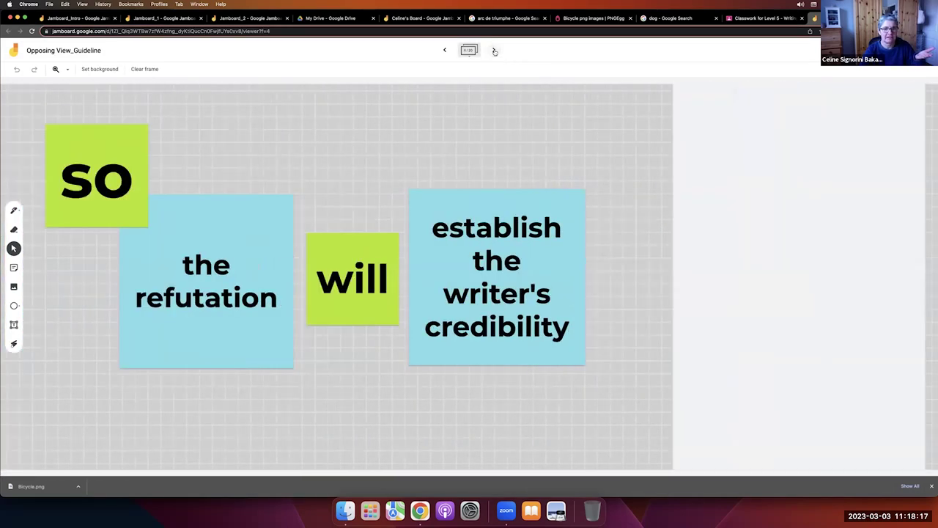
pyautogui.click(494, 51)
pyautogui.click(494, 51)
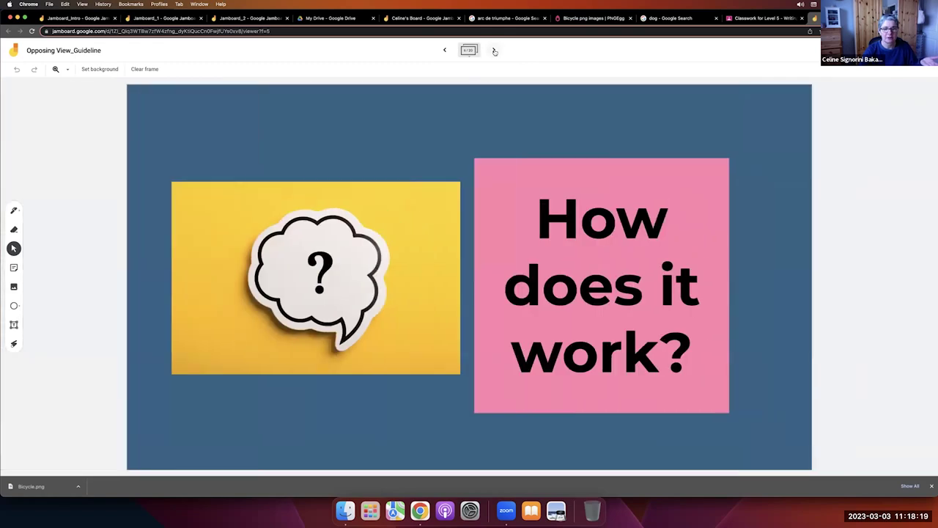
pyautogui.click(494, 51)
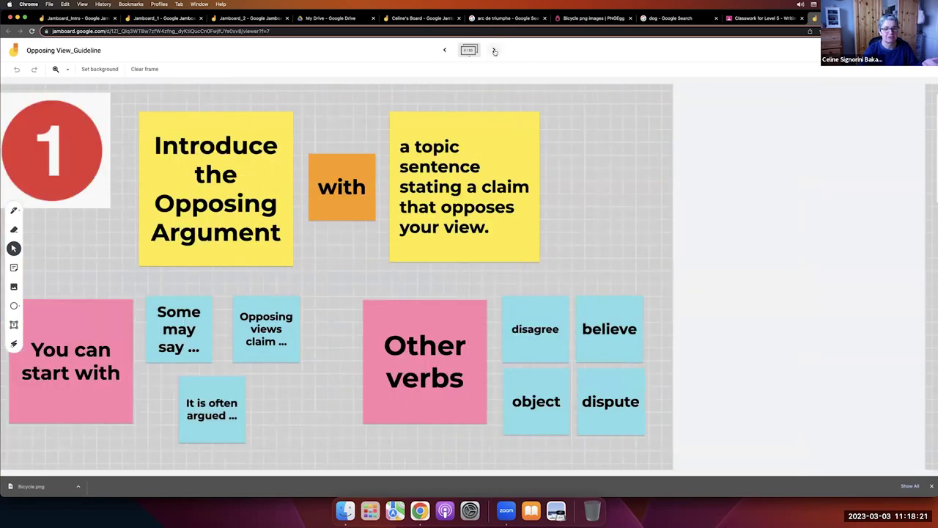
pyautogui.click(494, 51)
pyautogui.click(494, 50)
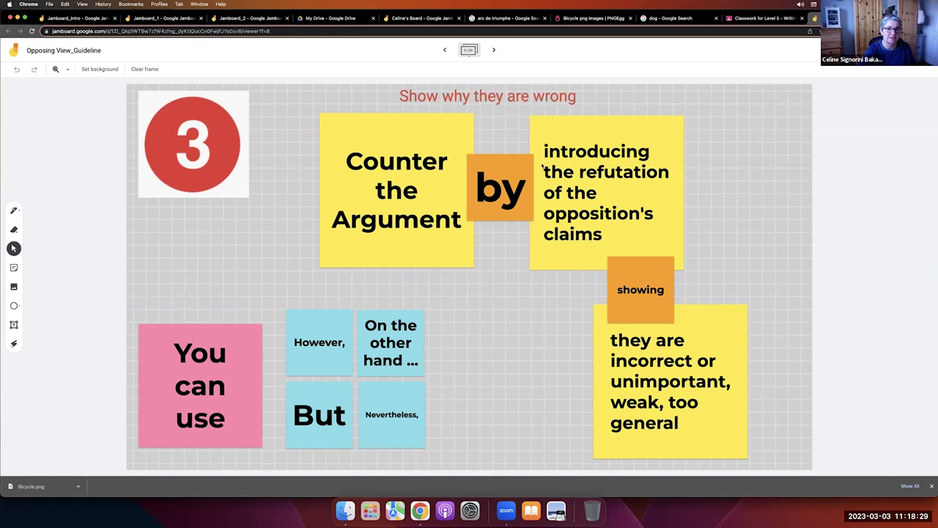
# Step: Insert the image 1 metal.png from the computer's images folder into the "Counter the Argument" frame
pyautogui.click(197, 133)
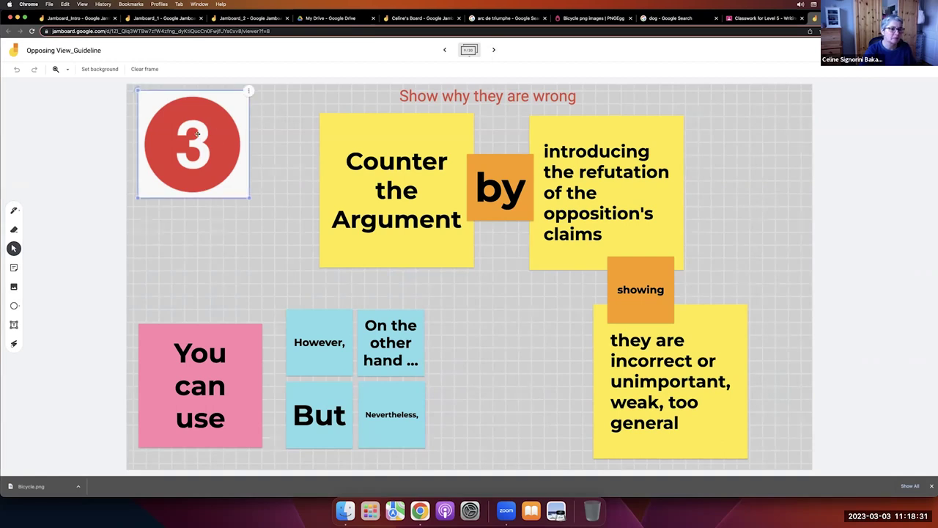
pyautogui.click(14, 286)
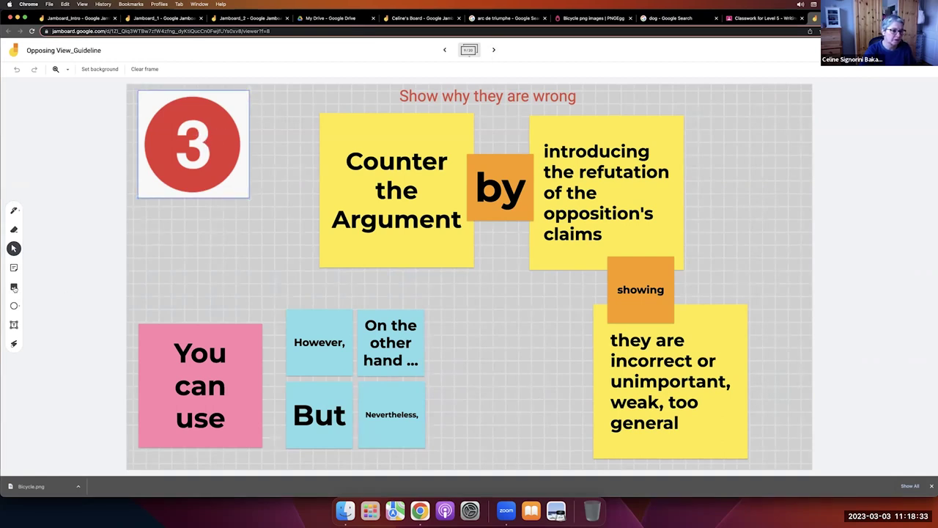
pyautogui.click(460, 308)
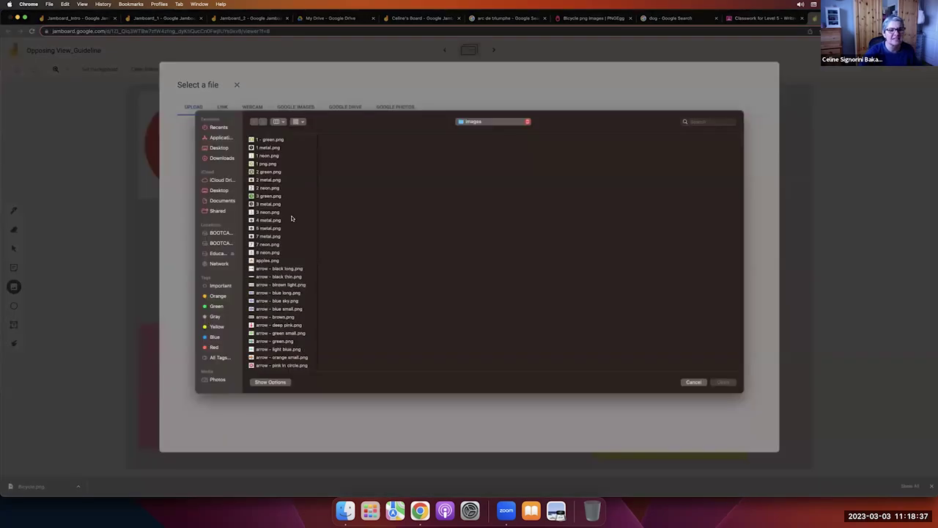
pyautogui.click(268, 148)
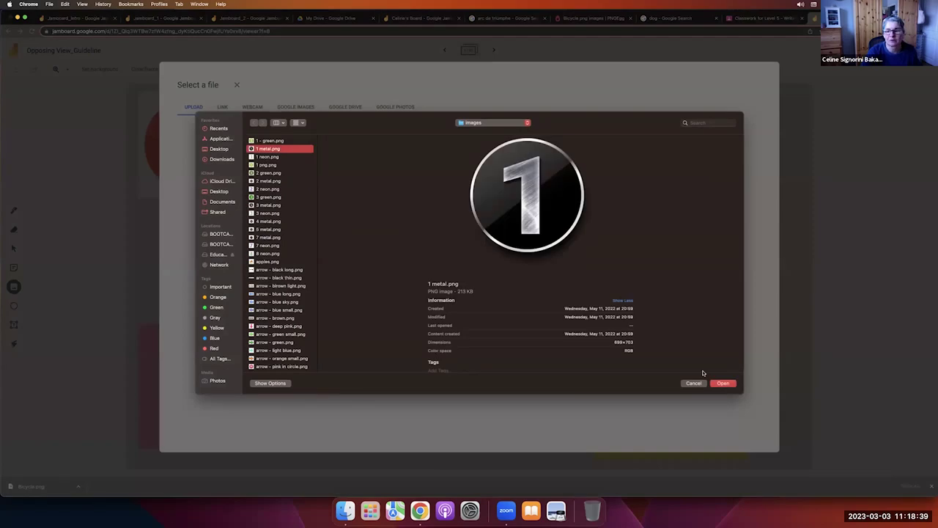
pyautogui.click(722, 383)
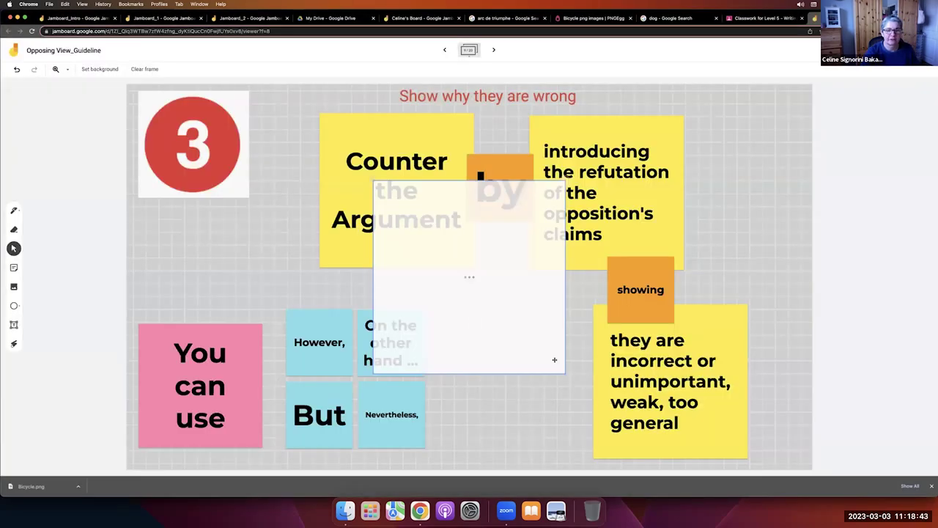
# Step: Shrink the metal 1 image and place it over the red 3, delete the red 3 image, and slightly enlarge the metal one
pyautogui.moveTo(511, 320); pyautogui.dragTo(456, 254)
pyautogui.moveTo(414, 216); pyautogui.dragTo(176, 144)
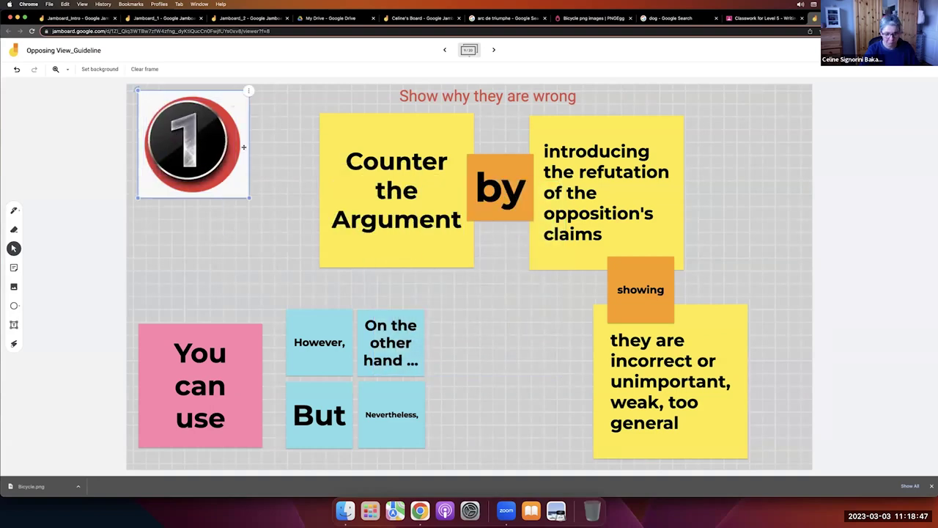
pyautogui.press('Delete')
pyautogui.click(236, 184)
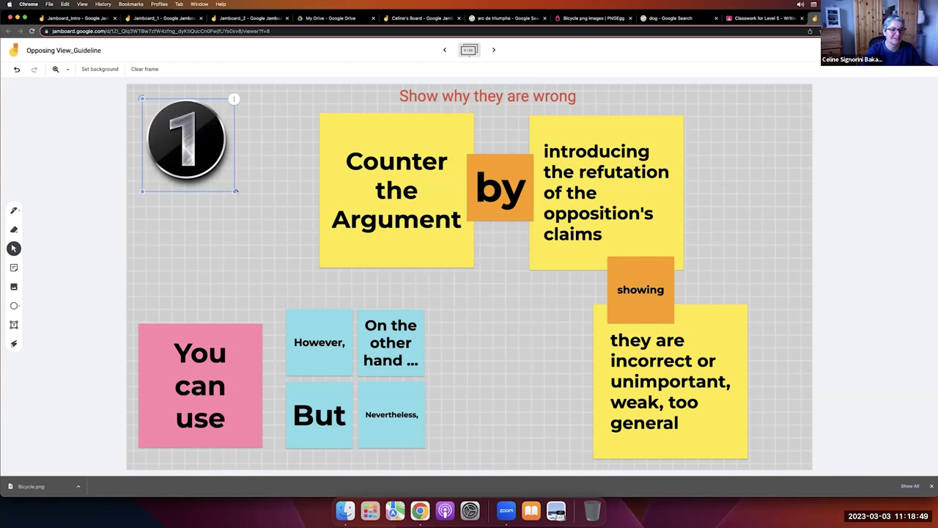
pyautogui.moveTo(243, 194); pyautogui.dragTo(252, 203)
pyautogui.click(279, 242)
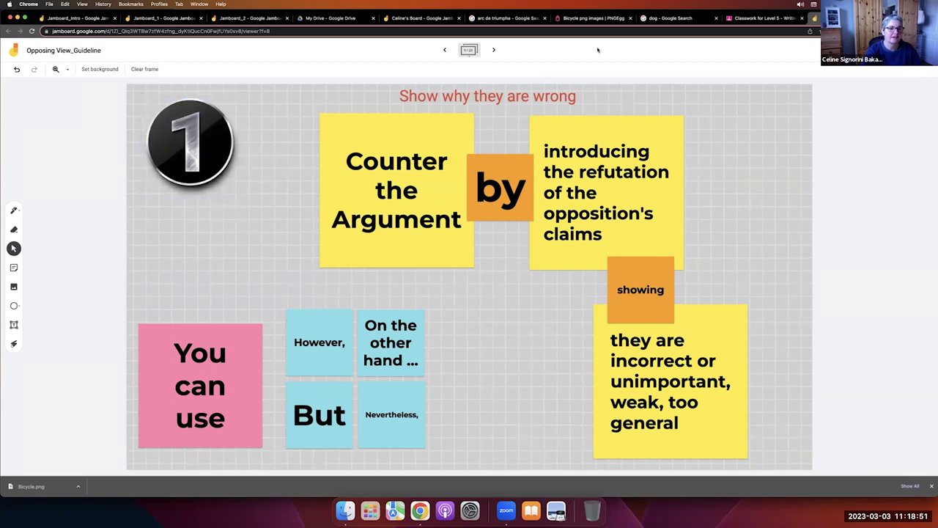
# Step: View the Safe Traveler Cards frame, close the Opposing View_Guideline board, collapse its Classroom material and return to Jamboard_2
pyautogui.click(494, 50)
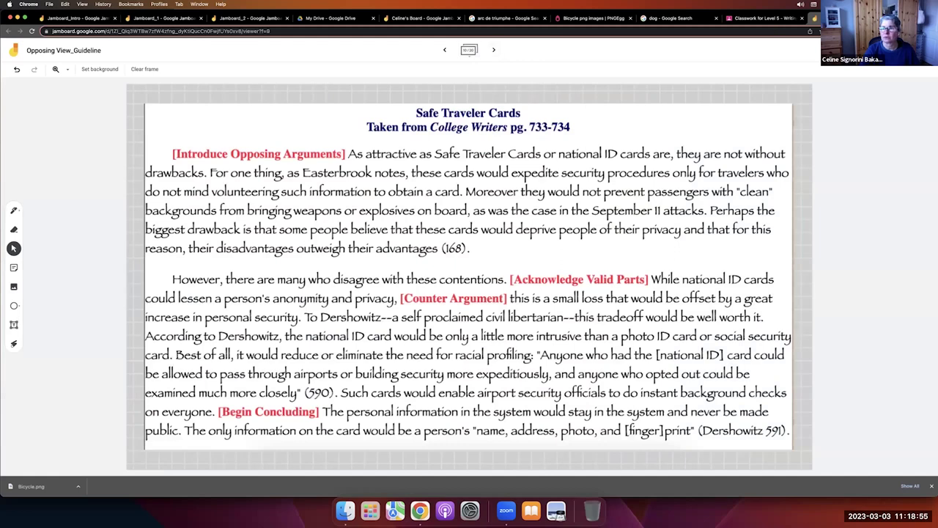
pyautogui.press('super+w')
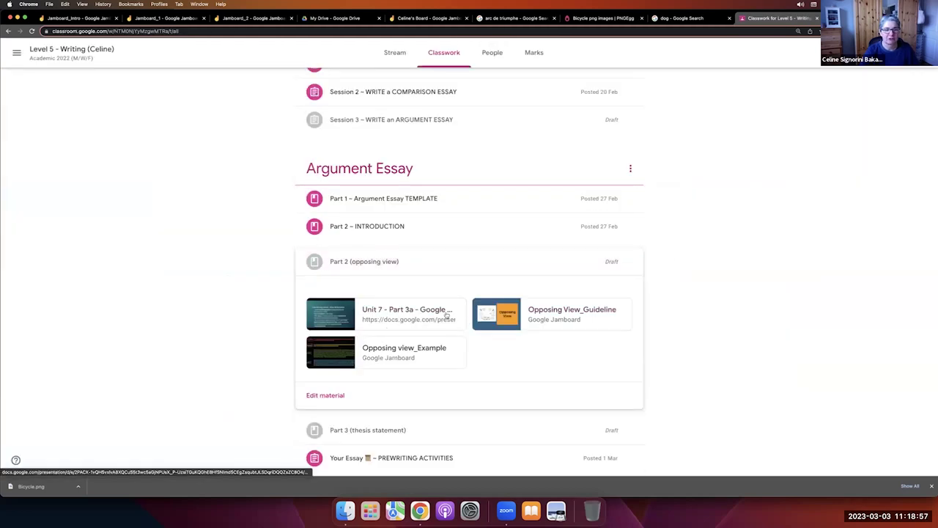
pyautogui.click(414, 266)
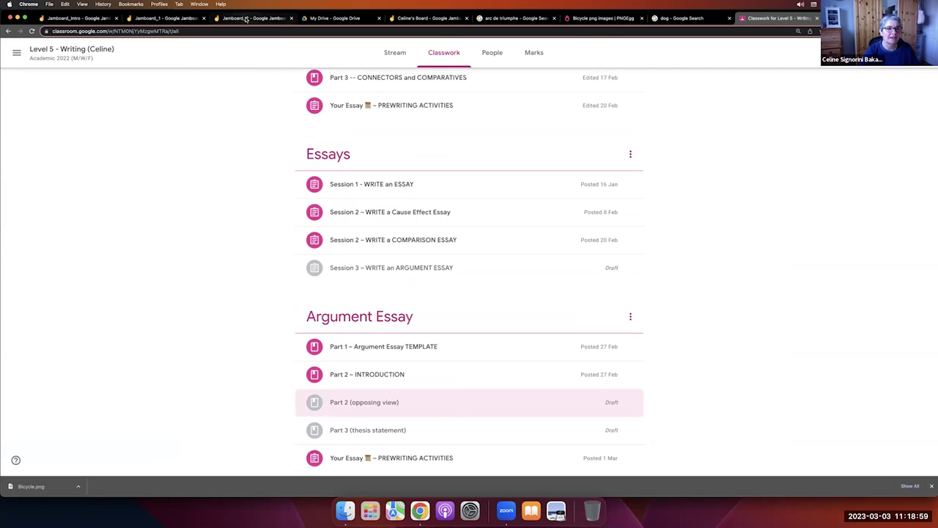
pyautogui.click(241, 22)
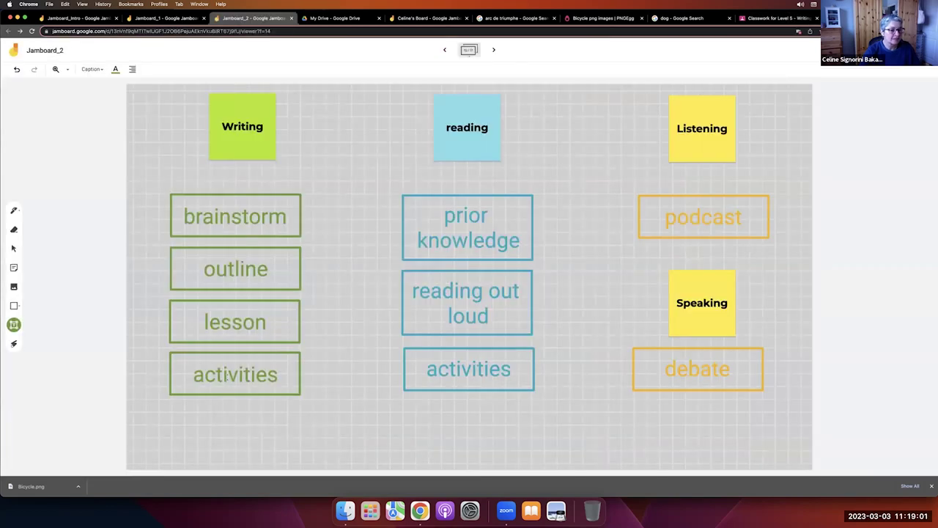